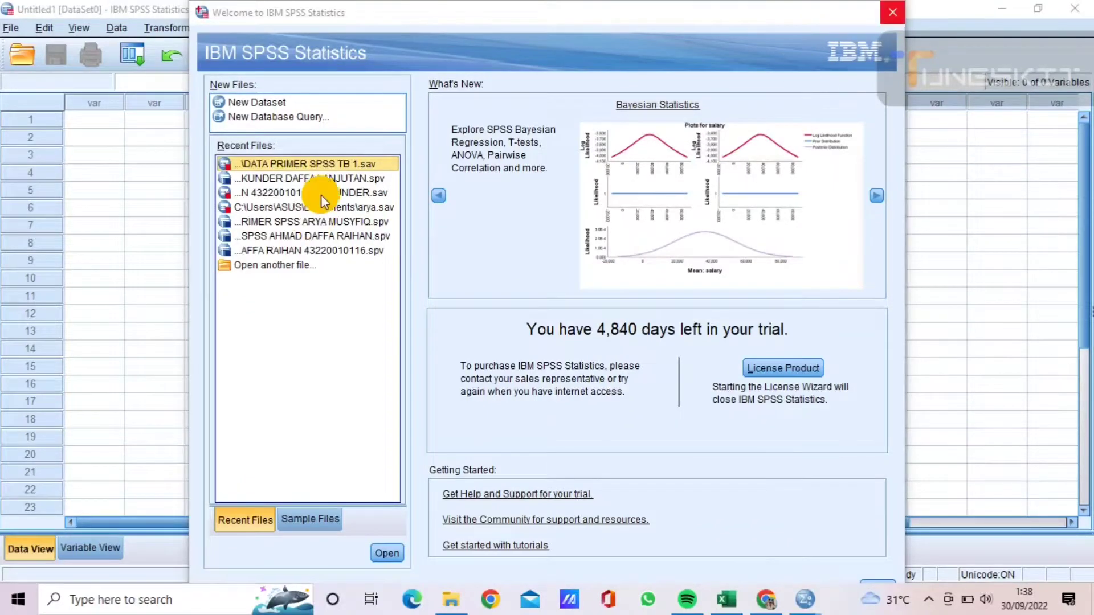
# Step: Create a new empty dataset and switch to the Excel workbook holding the primary research data
pyautogui.doubleClick(255, 102)
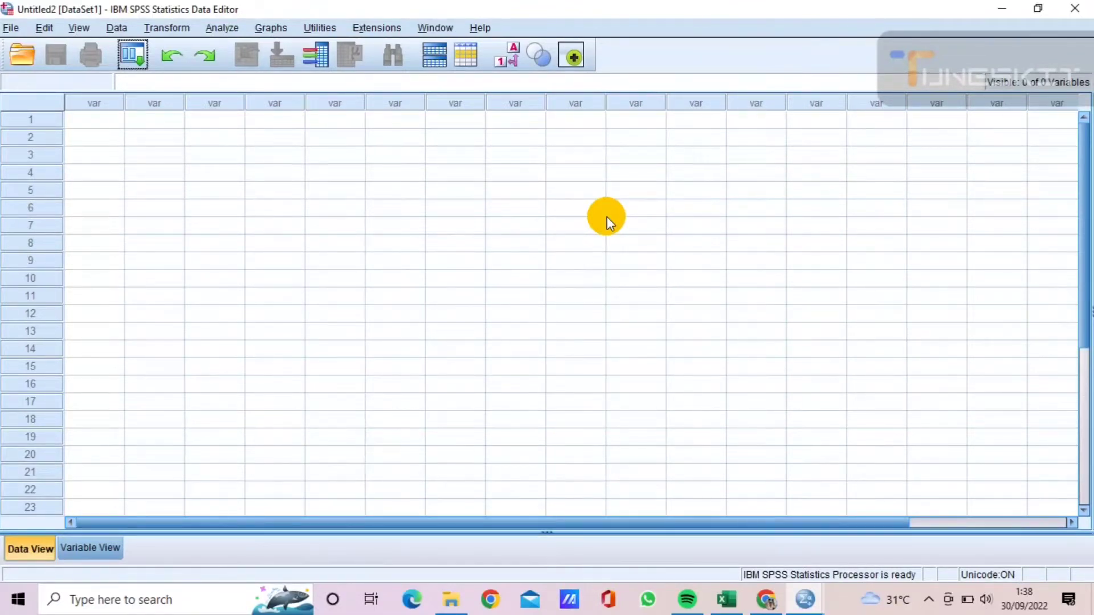
pyautogui.click(718, 593)
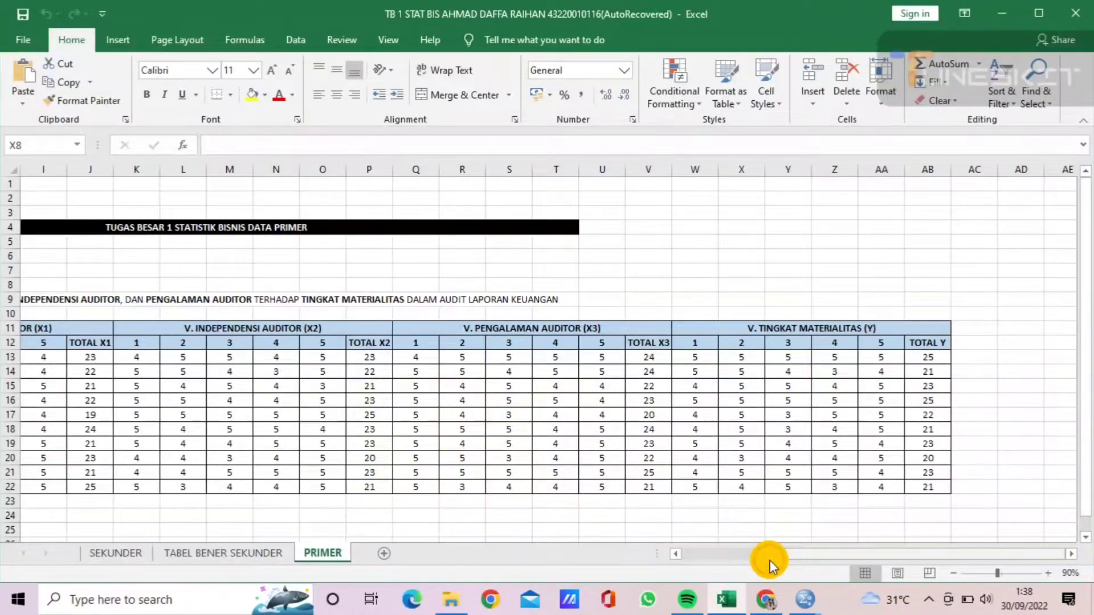
# Step: Examine the research title in row 9 of the PRIMER sheet, tracing it across from cell E9
pyautogui.moveTo(769, 559); pyautogui.dragTo(816, 558)
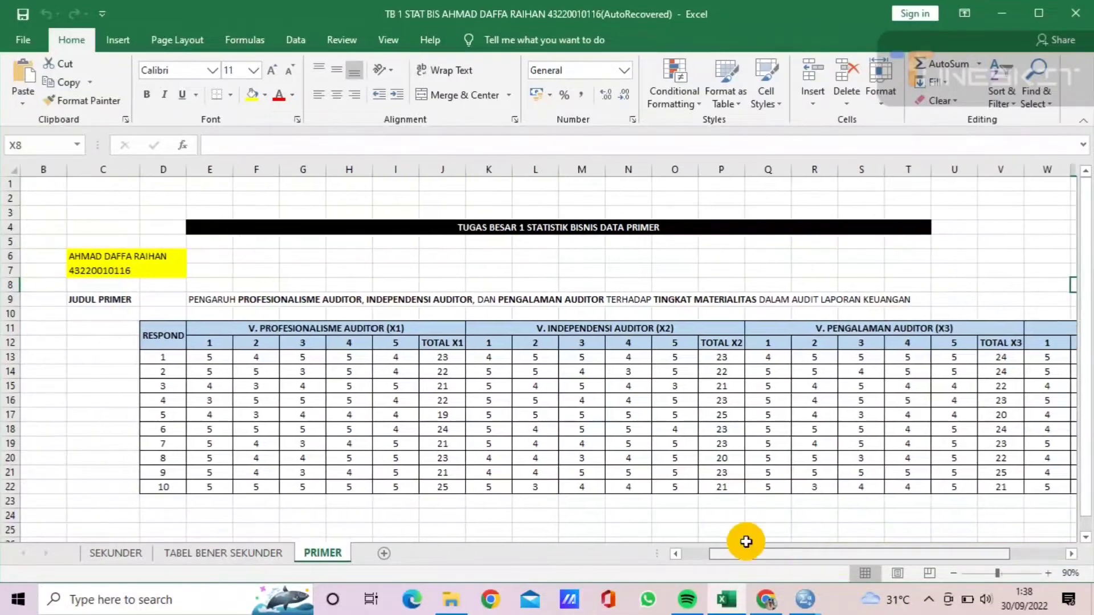
pyautogui.click(450, 304)
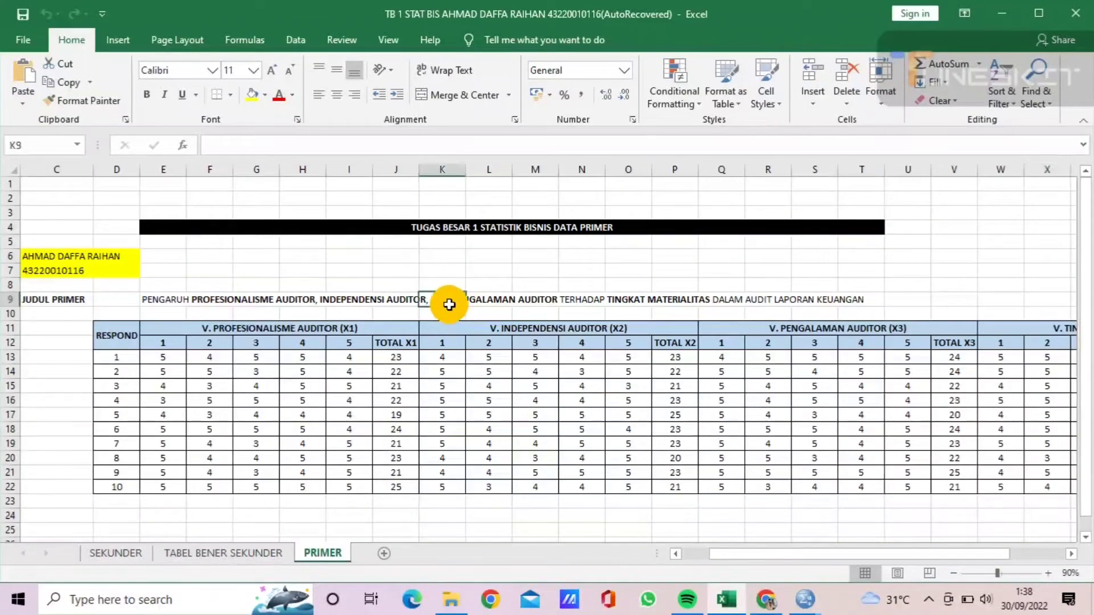
pyautogui.click(178, 304)
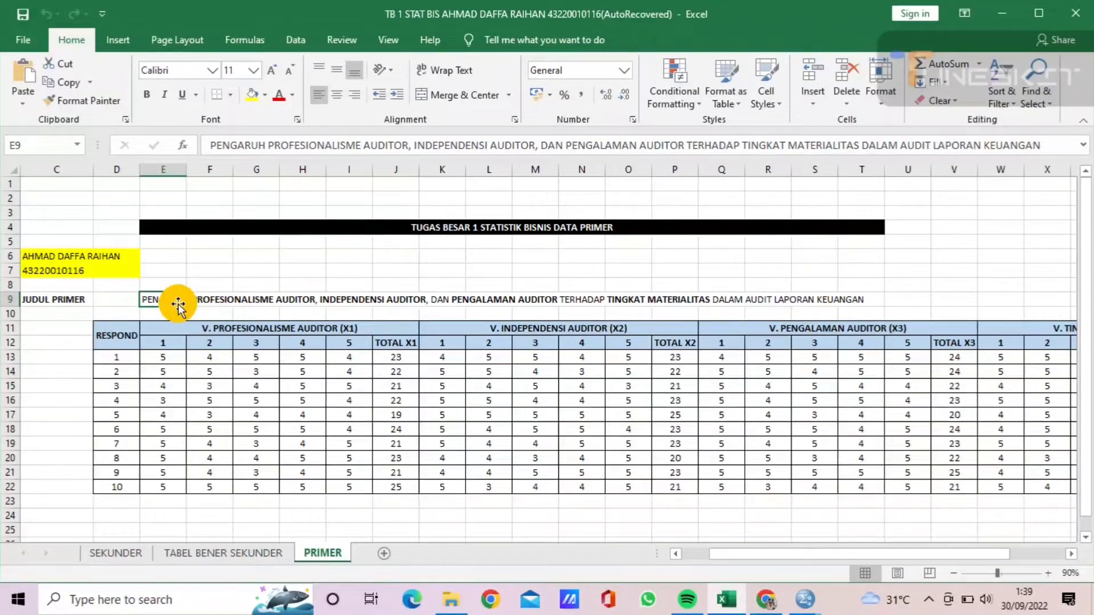
pyautogui.click(109, 312)
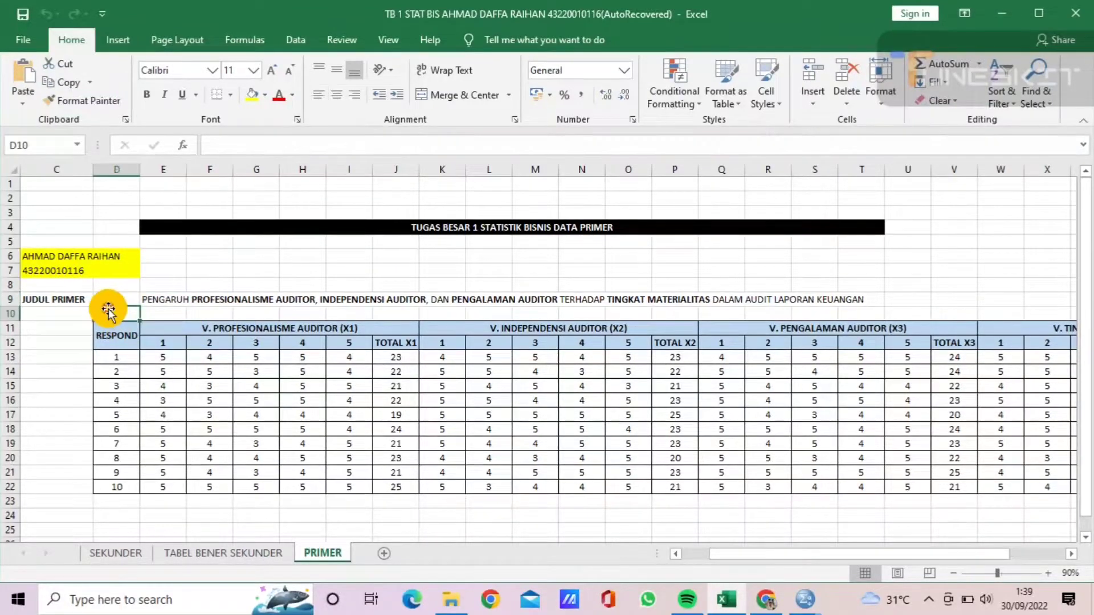
pyautogui.press('Up')
pyautogui.press('Right')
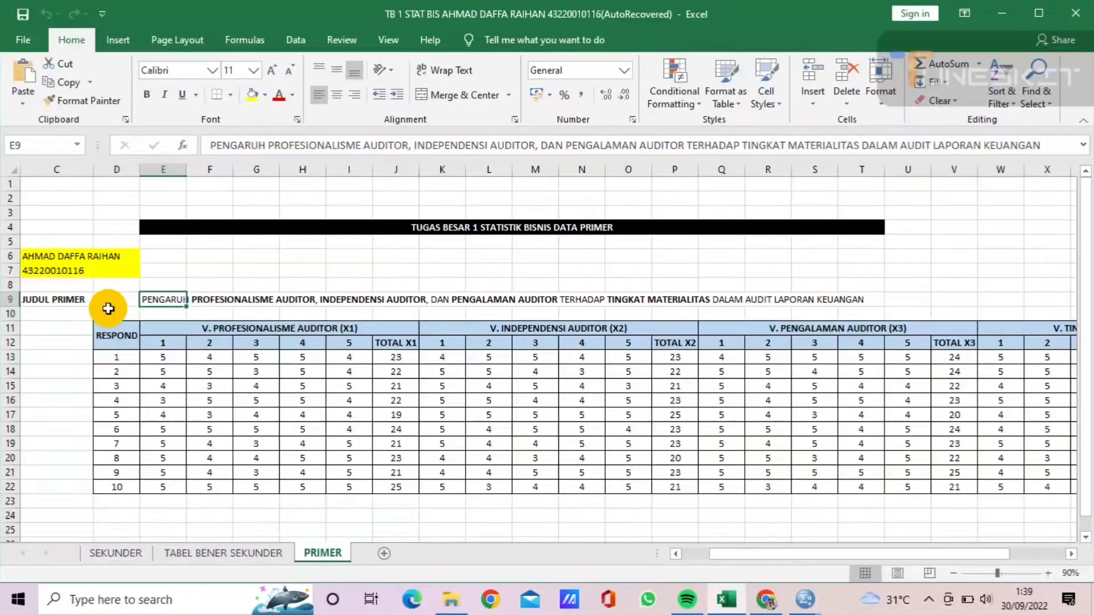
pyautogui.press('Right')
pyautogui.press('Right')
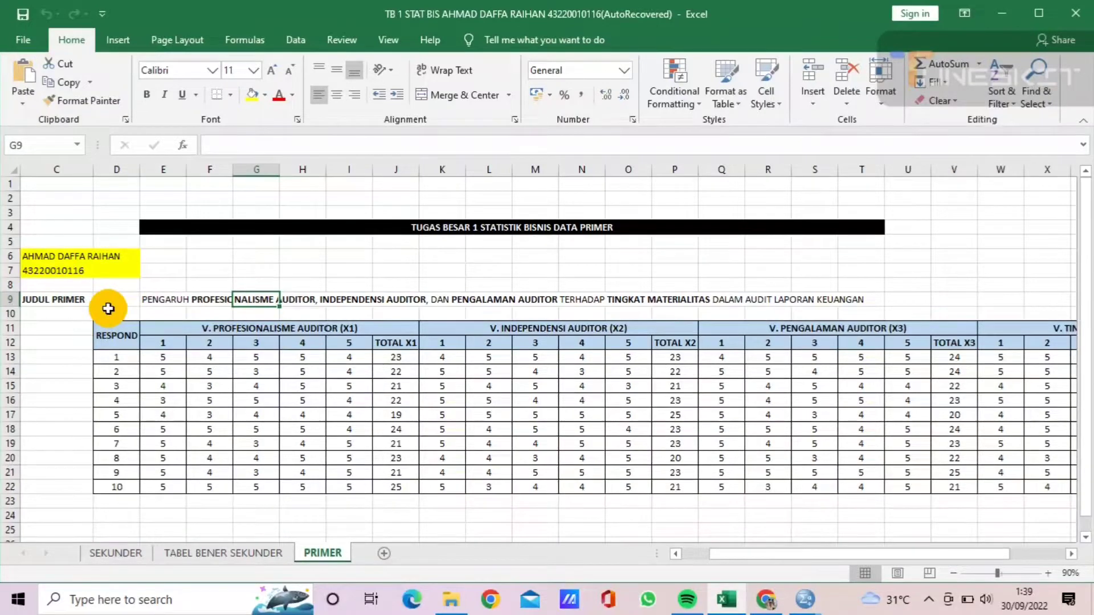
pyautogui.press('Left')
pyautogui.press('Left')
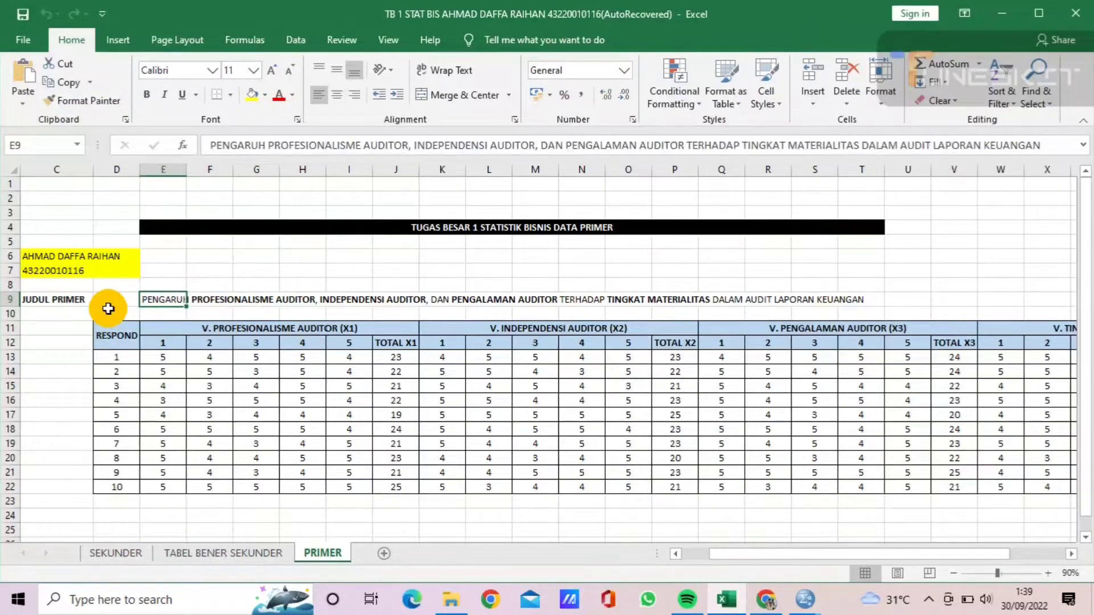
pyautogui.press('Right')
pyautogui.press('Right')
pyautogui.press('Left')
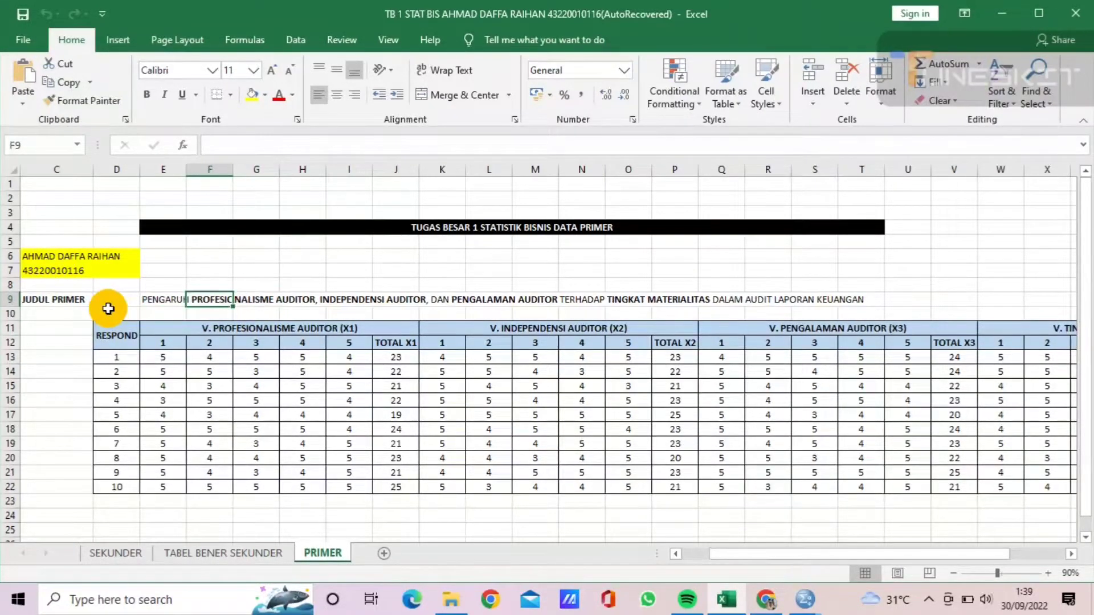
pyautogui.press('Left')
pyautogui.hotkey('shift', 'Right')
pyautogui.hotkey('shift', 'Right')
pyautogui.hotkey('shift', 'Right')
pyautogui.hotkey('shift', 'Right')
pyautogui.hotkey('shift', 'Right')
pyautogui.hotkey('shift', 'Right')
pyautogui.hotkey('shift', 'Right')
pyautogui.hotkey('shift', 'Right')
pyautogui.hotkey('shift', 'Right')
pyautogui.hotkey('shift', 'Right')
pyautogui.hotkey('shift', 'Right')
pyautogui.hotkey('shift', 'Right')
pyautogui.hotkey('shift', 'Right')
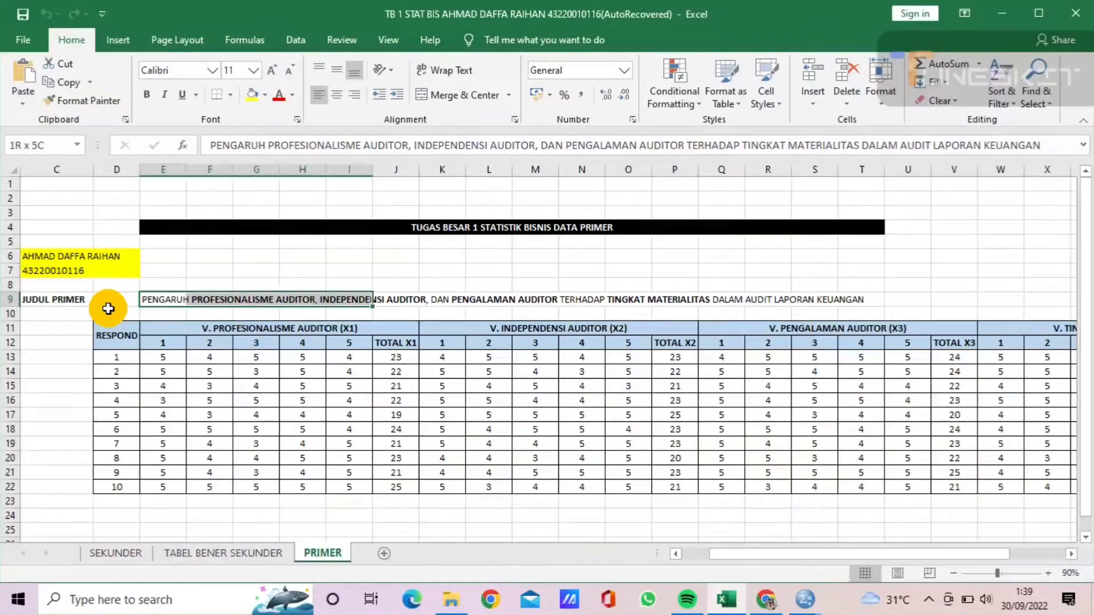
pyautogui.hotkey('shift', 'Right')
pyautogui.hotkey('shift', 'Right')
pyautogui.hotkey('shift', 'Right')
pyautogui.hotkey('shift', 'Right')
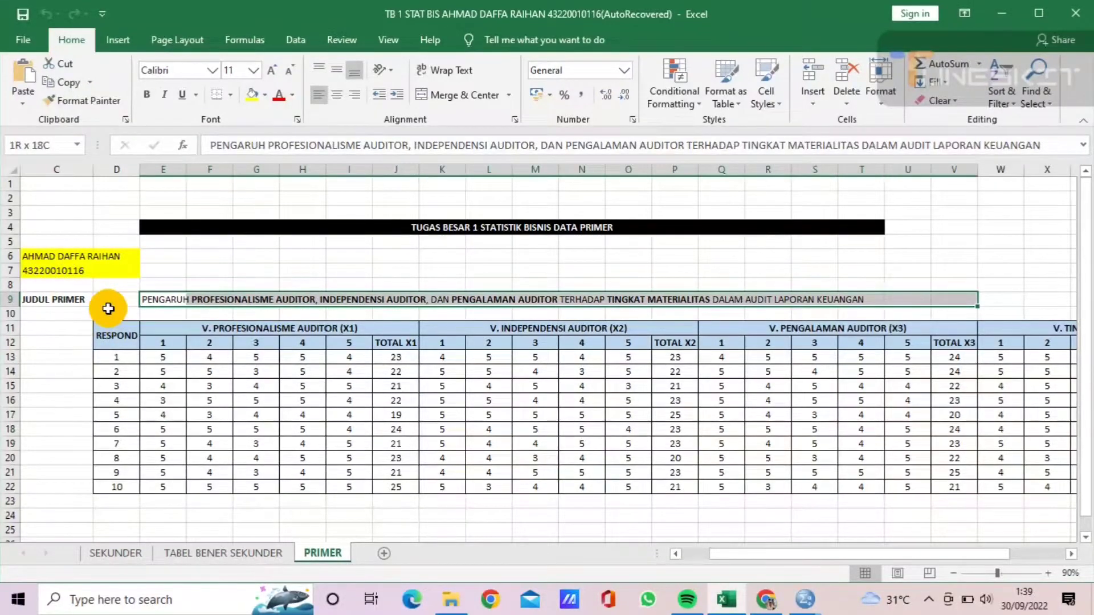
pyautogui.hotkey('shift', 'Right')
pyautogui.hotkey('shift', 'Right')
pyautogui.hotkey('shift', 'Right')
pyautogui.hotkey('shift', 'Right')
pyautogui.hotkey('shift', 'Right')
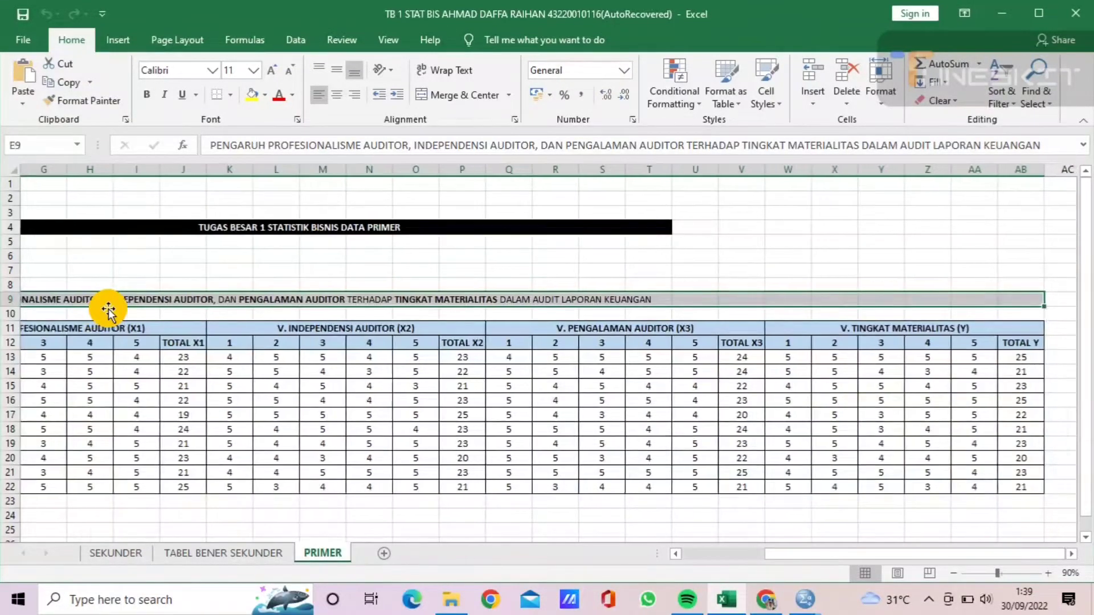
pyautogui.press('Left')
pyautogui.press('Down')
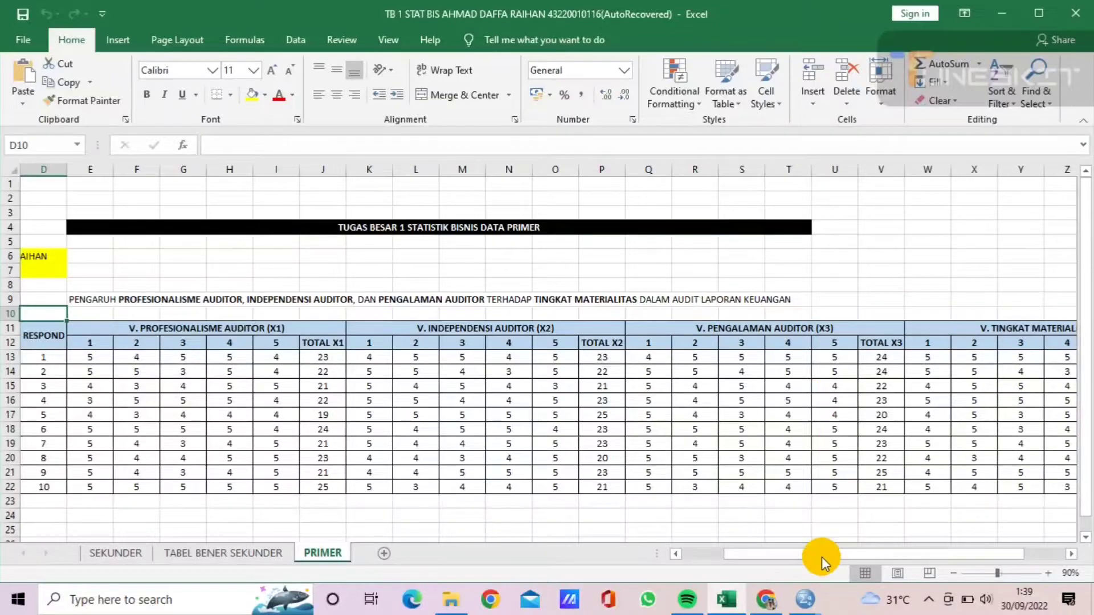
# Step: Review the X1, X2, X3 and Y variable columns and the respondent rows of the PRIMER table
pyautogui.moveTo(823, 554); pyautogui.dragTo(866, 558)
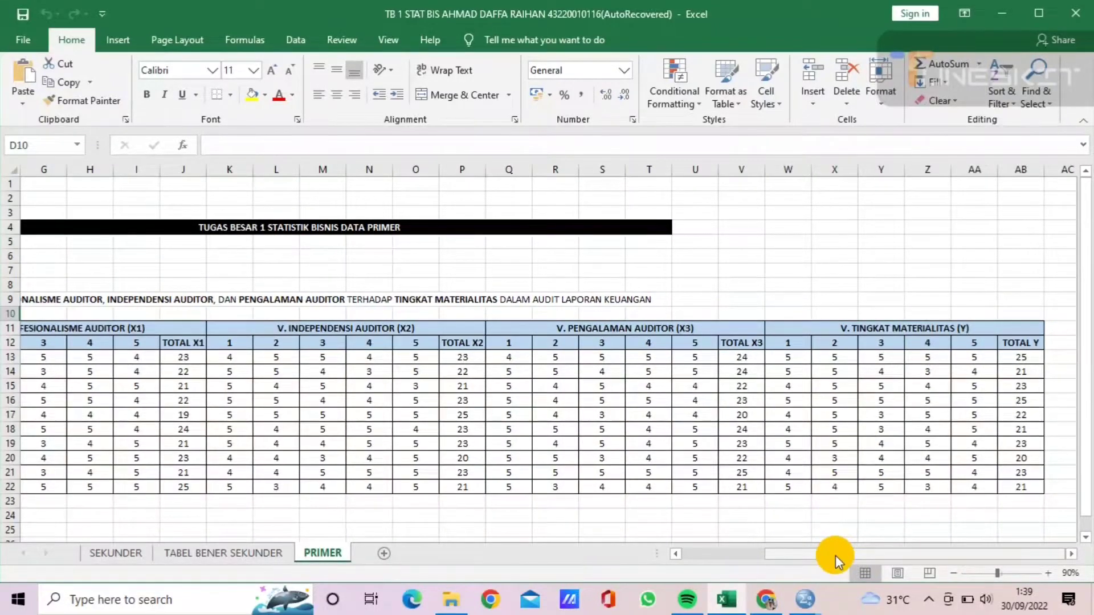
pyautogui.moveTo(835, 555)
pyautogui.mouseDown()
pyautogui.moveTo(796, 562)
pyautogui.moveTo(843, 569)
pyautogui.mouseUp()
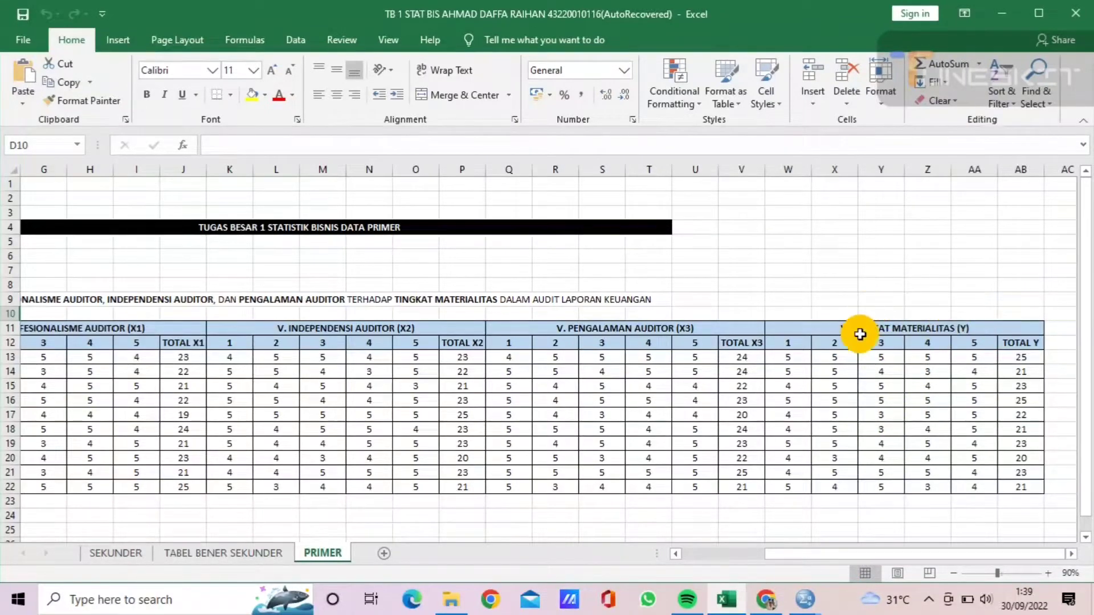
pyautogui.moveTo(869, 556); pyautogui.dragTo(815, 569)
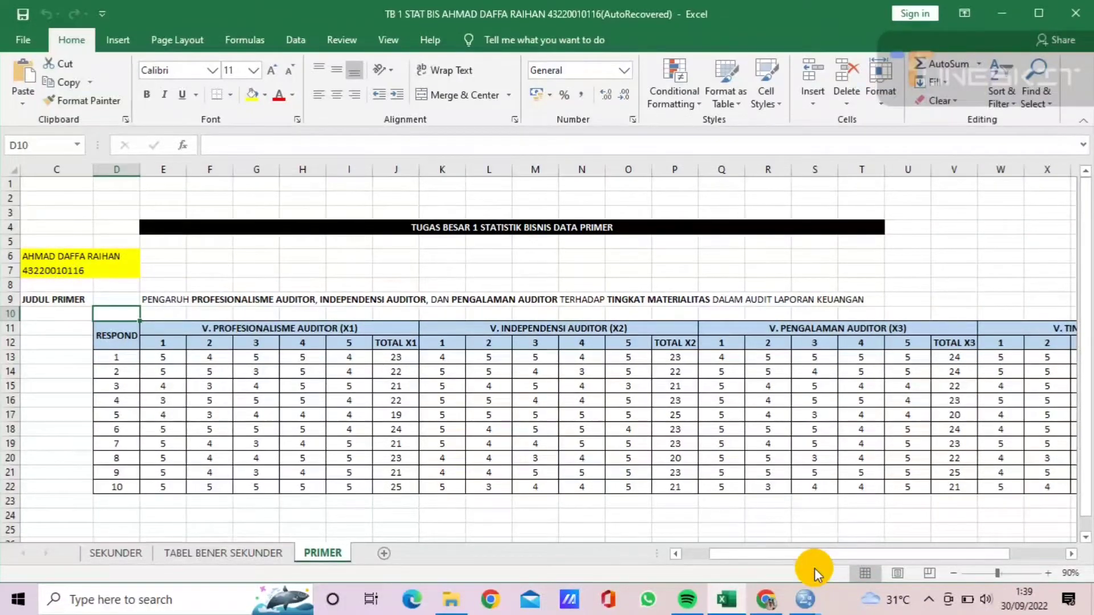
pyautogui.click(115, 487)
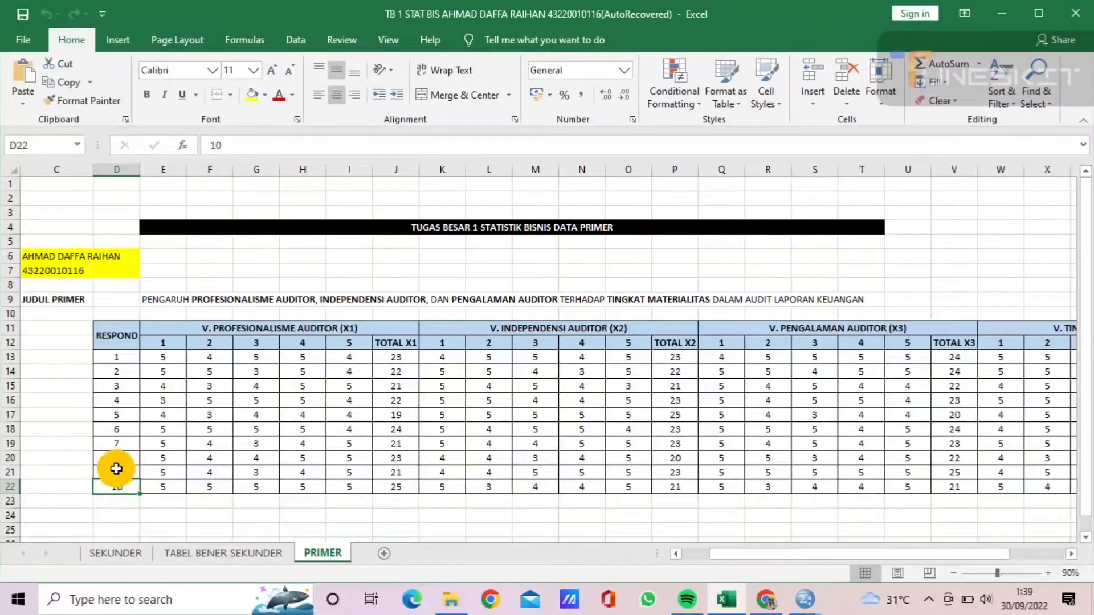
pyautogui.click(78, 488)
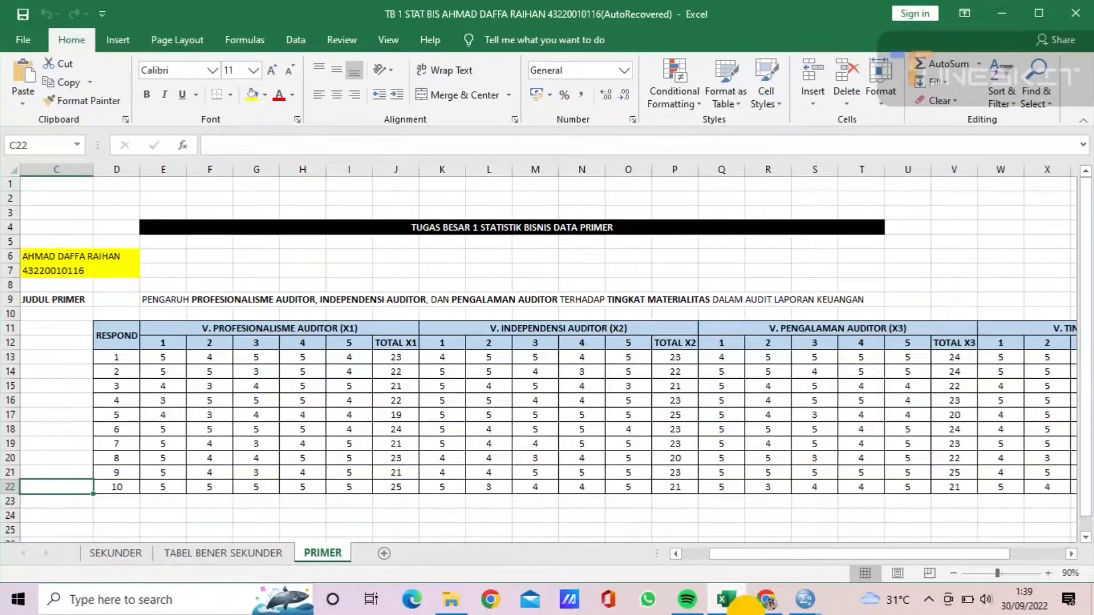
# Step: Switch back to the SPSS dataset and define the first variable with the name X1.1 in Variable View
pyautogui.moveTo(807, 595)
pyautogui.click(859, 531)
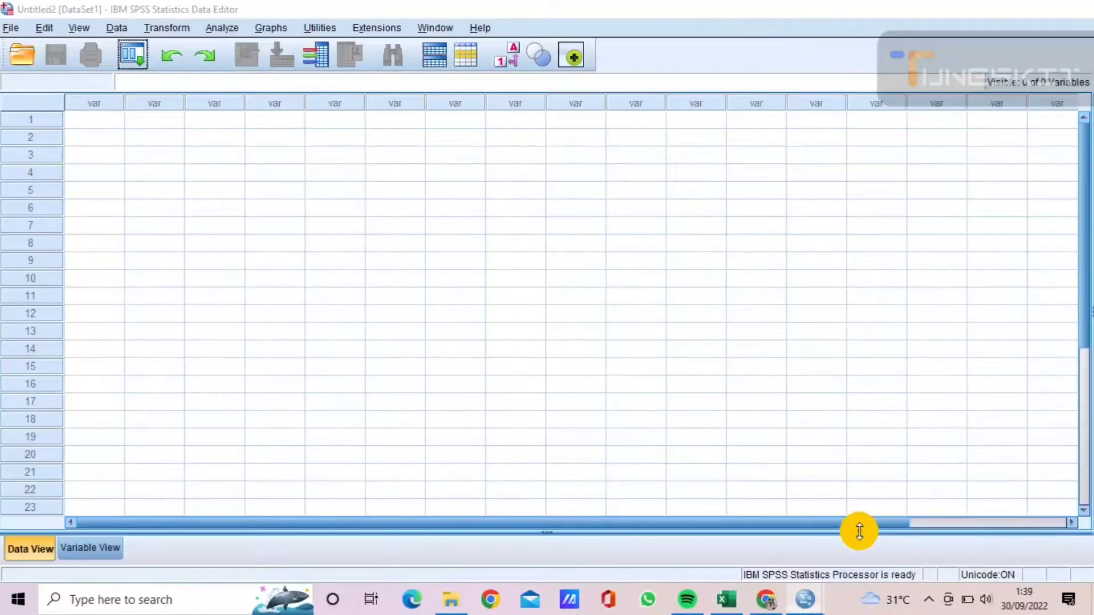
pyautogui.click(114, 542)
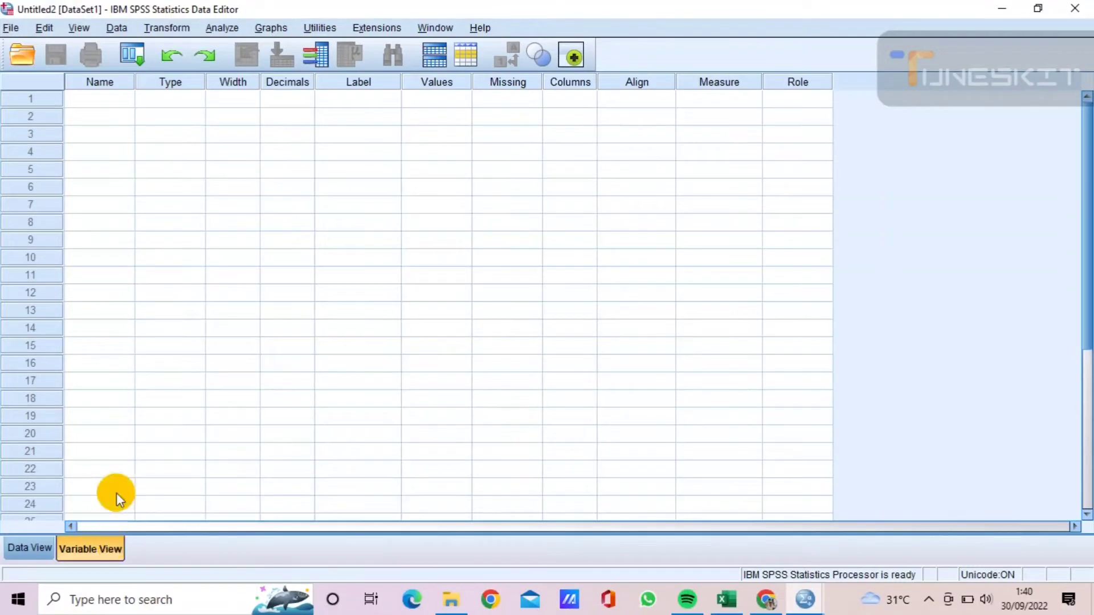
pyautogui.click(94, 99)
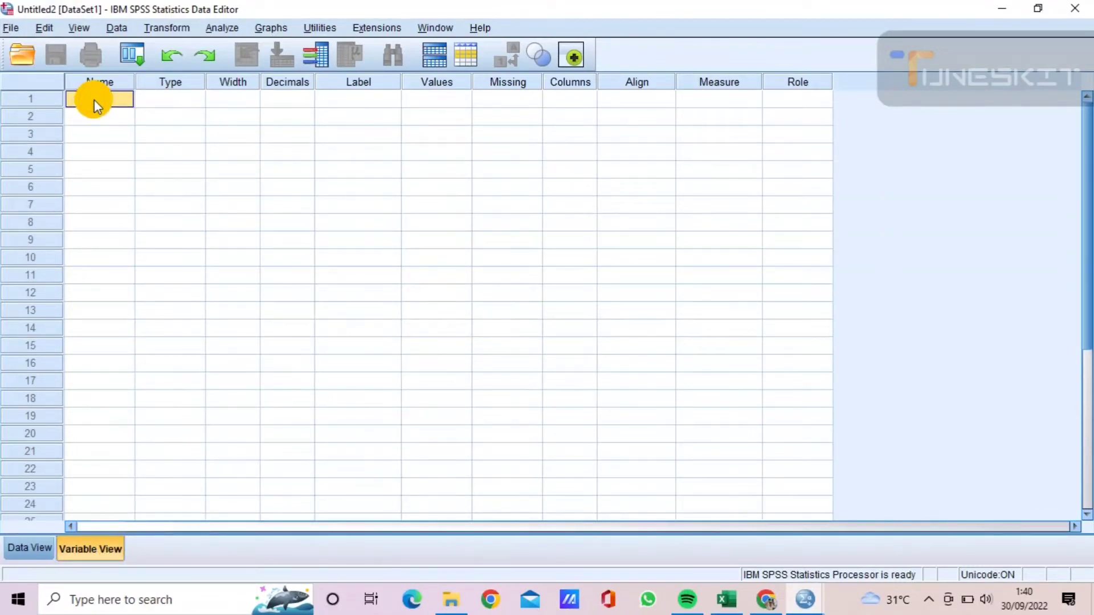
pyautogui.write('x')
pyautogui.press('BackSpace')
pyautogui.write('x1')
pyautogui.press('Return')
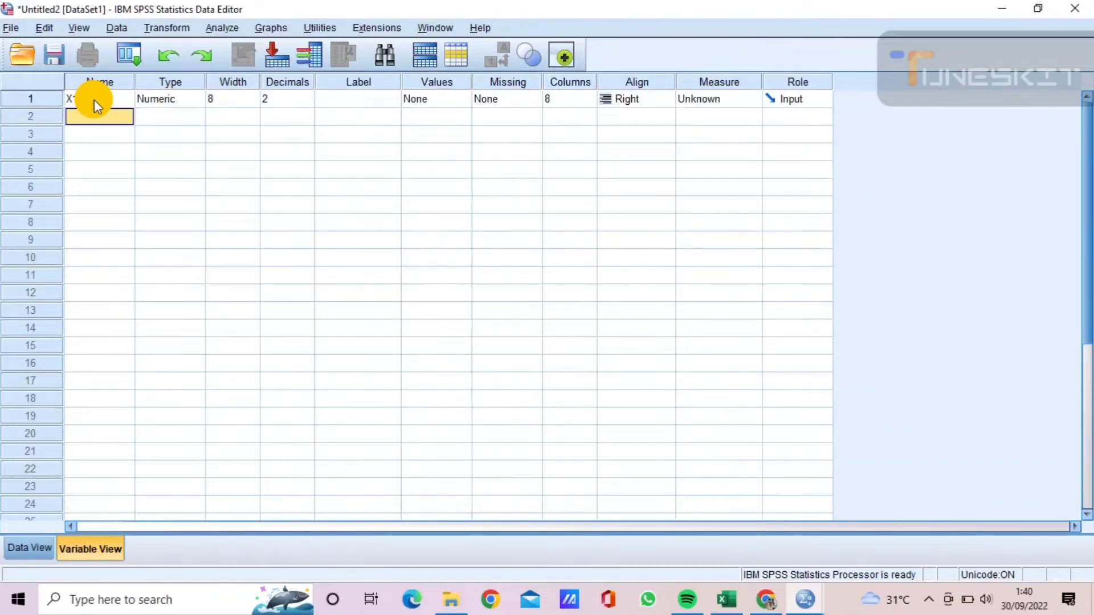
# Step: Add the variables X1.2, X1.3, X1.4 and X1.5 in rows 2 to 5
pyautogui.write('X1.2')
pyautogui.press('Return')
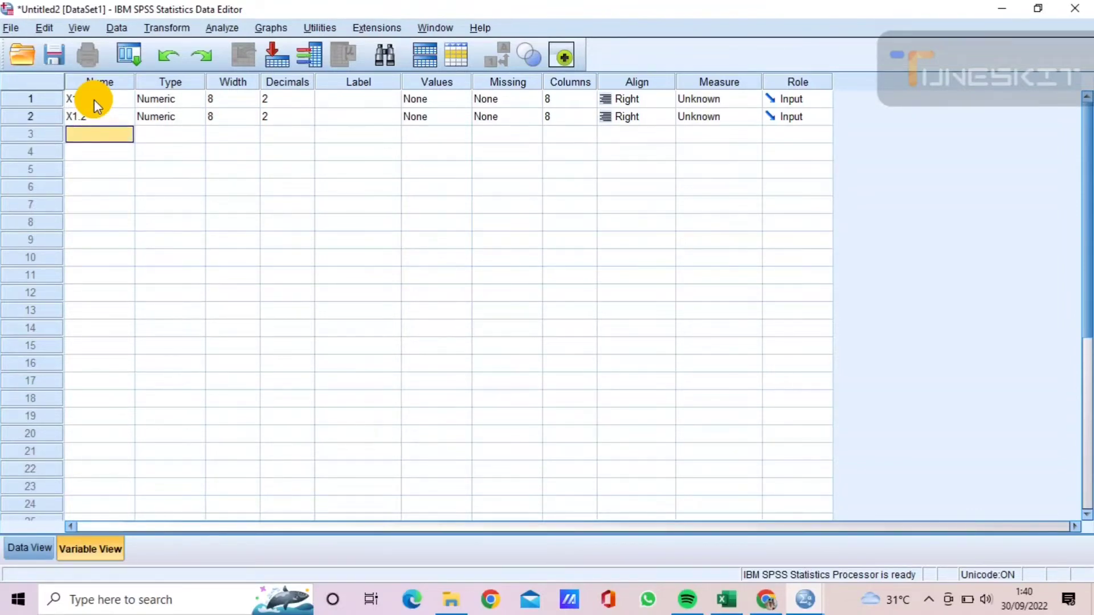
pyautogui.write('X1')
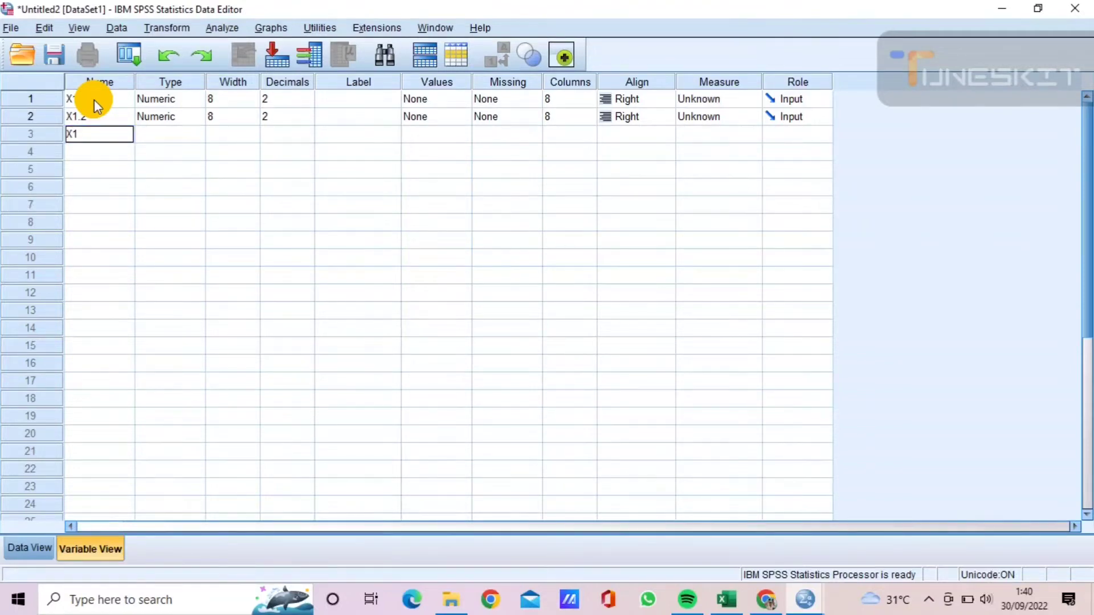
pyautogui.write('.3')
pyautogui.press('Return')
pyautogui.write('X1')
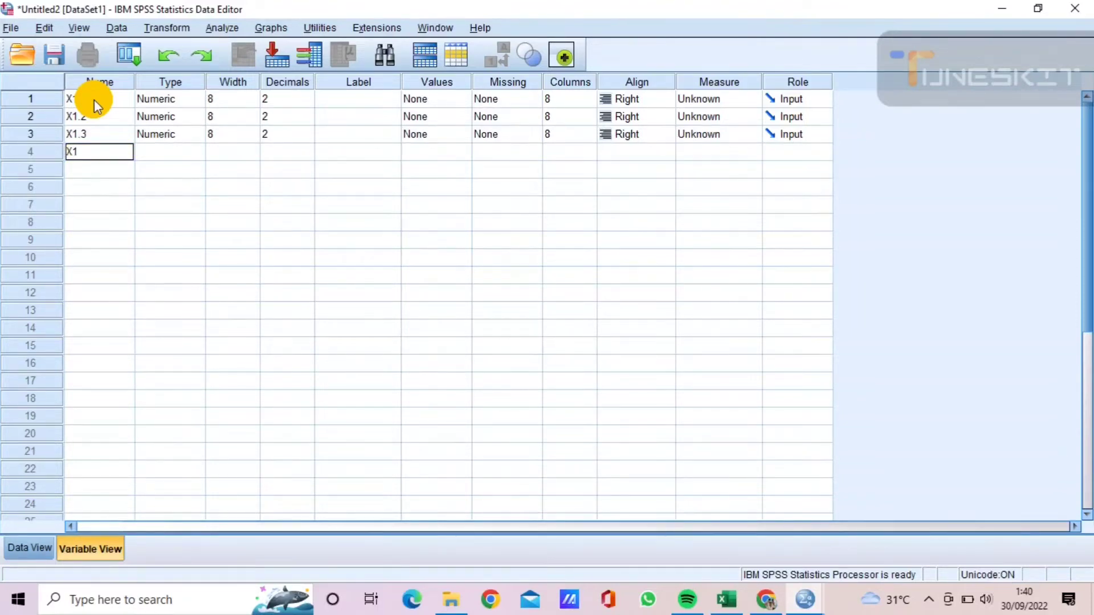
pyautogui.write('.4')
pyautogui.press('Return')
pyautogui.write('X1')
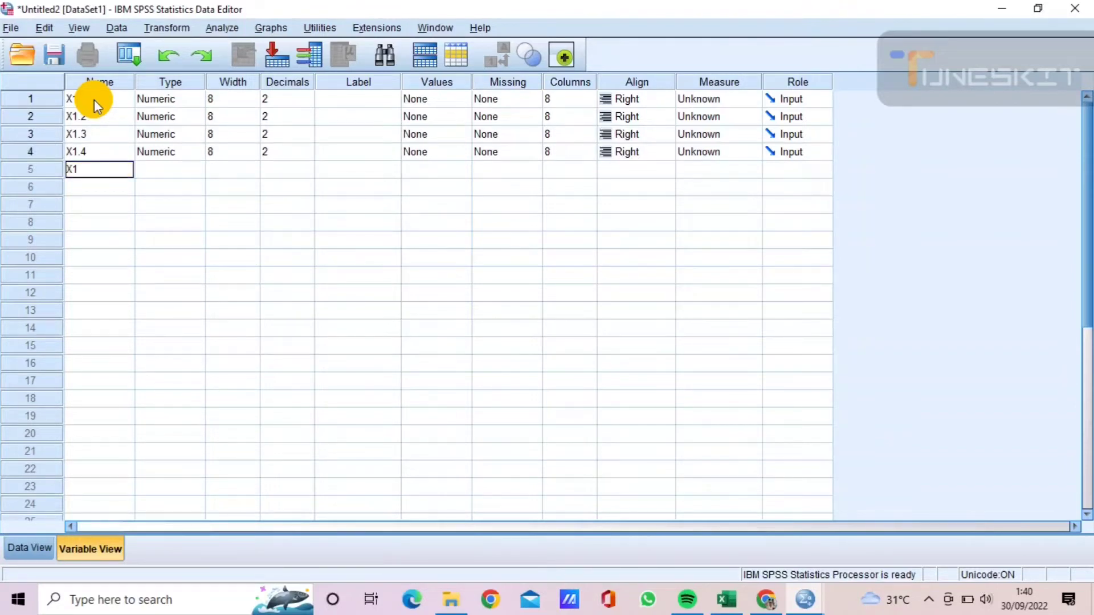
pyautogui.write('.5')
pyautogui.press('Return')
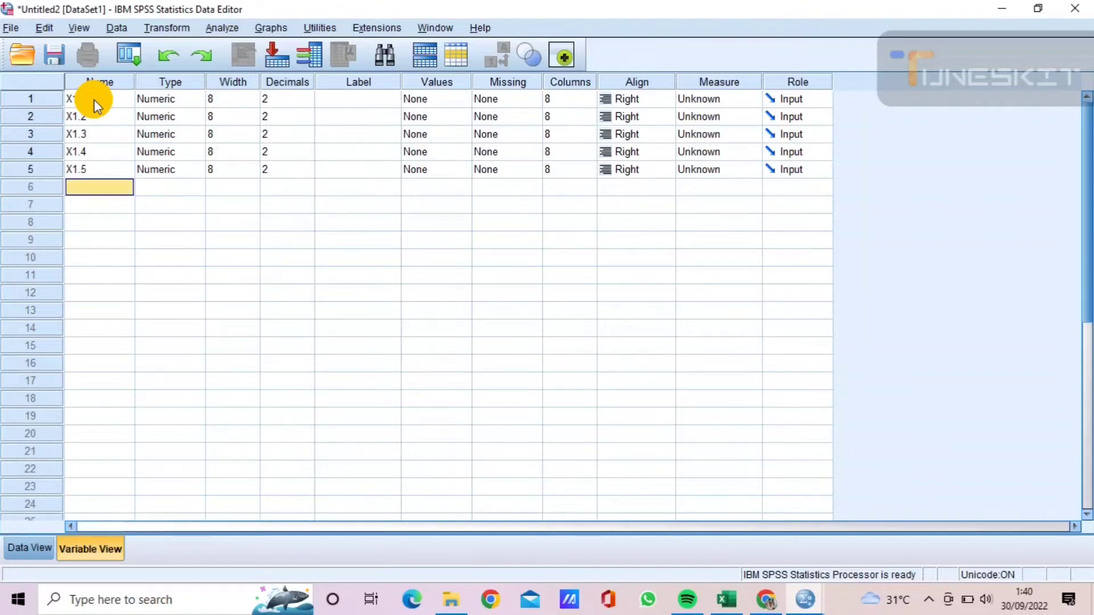
# Step: Check the X1 total column in the Excel table, and add the total variable TX.1 in row 6 of the SPSS dataset
pyautogui.click(725, 598)
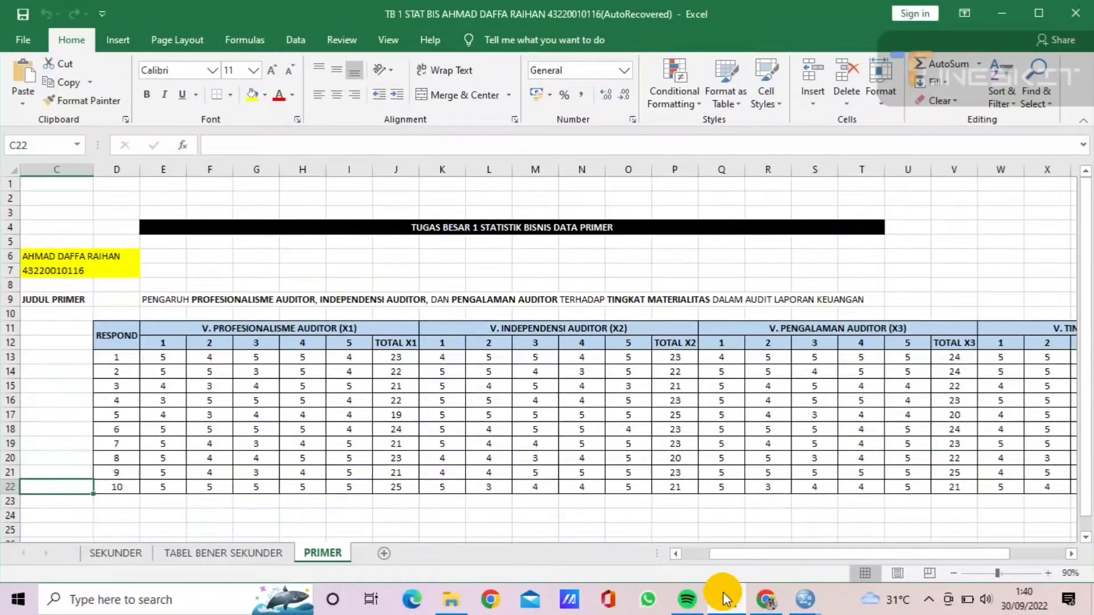
pyautogui.click(725, 598)
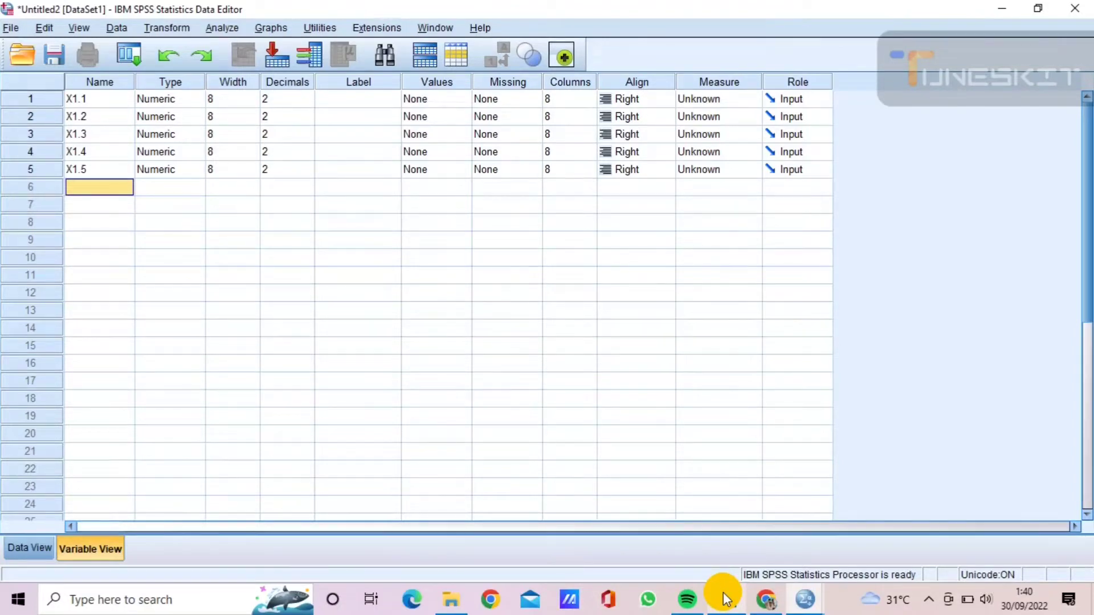
pyautogui.write('t')
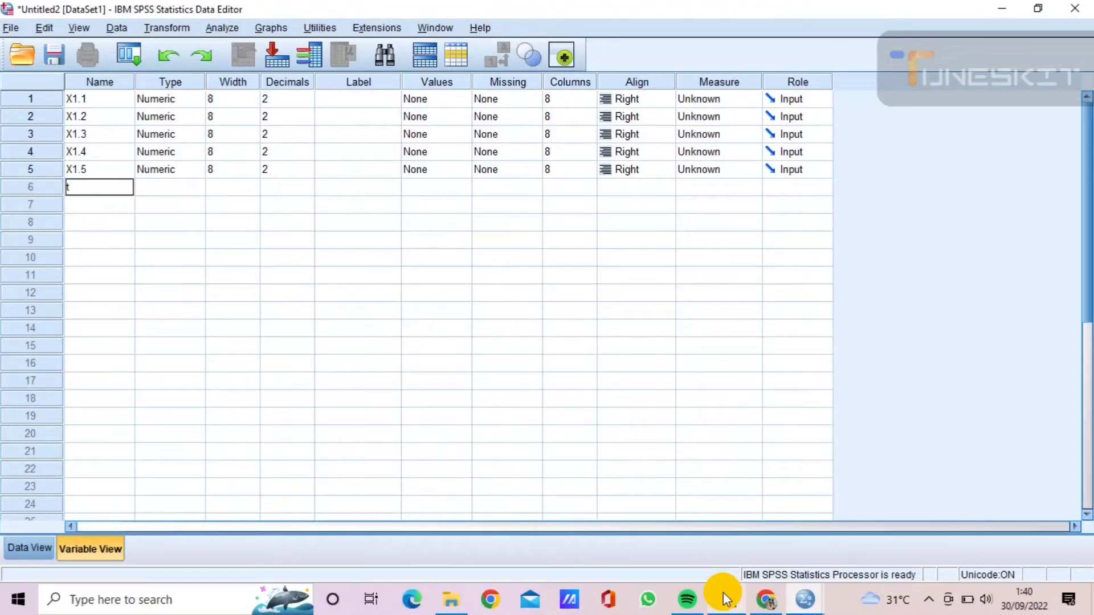
pyautogui.press('BackSpace')
pyautogui.write('TX.1')
pyautogui.press('Return')
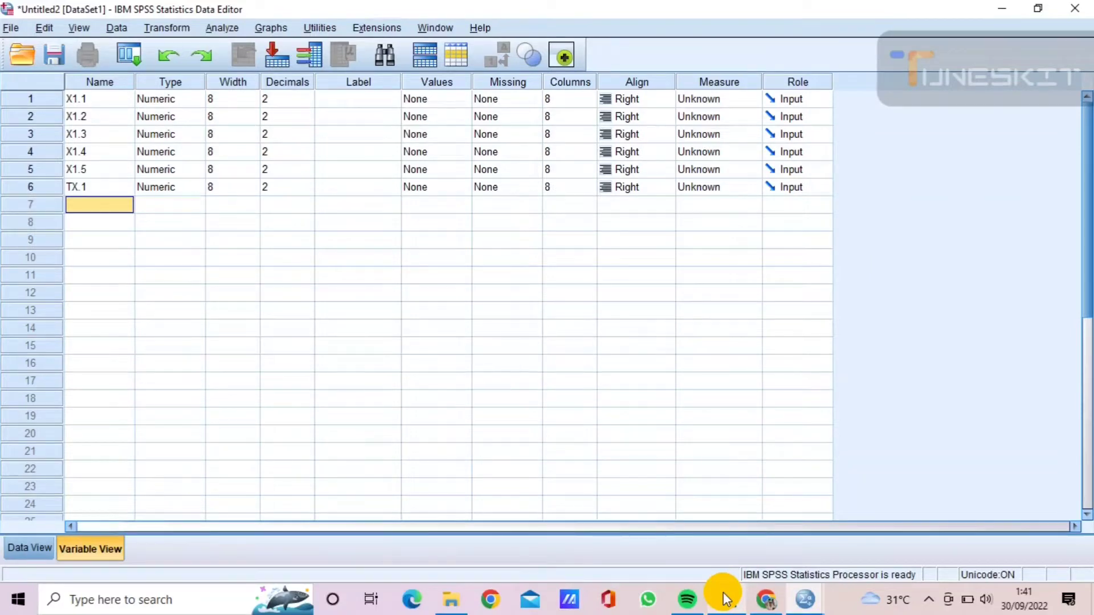
# Step: Add the variables X2.1, X2.2 and X2.3 in rows 7 to 9
pyautogui.write('X2.1')
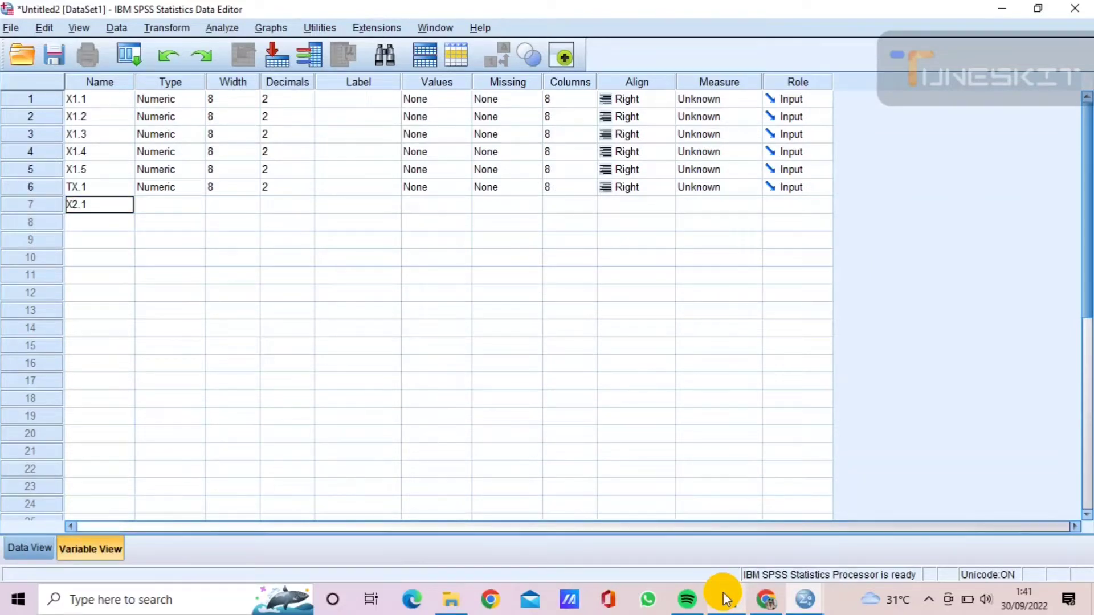
pyautogui.press('Return')
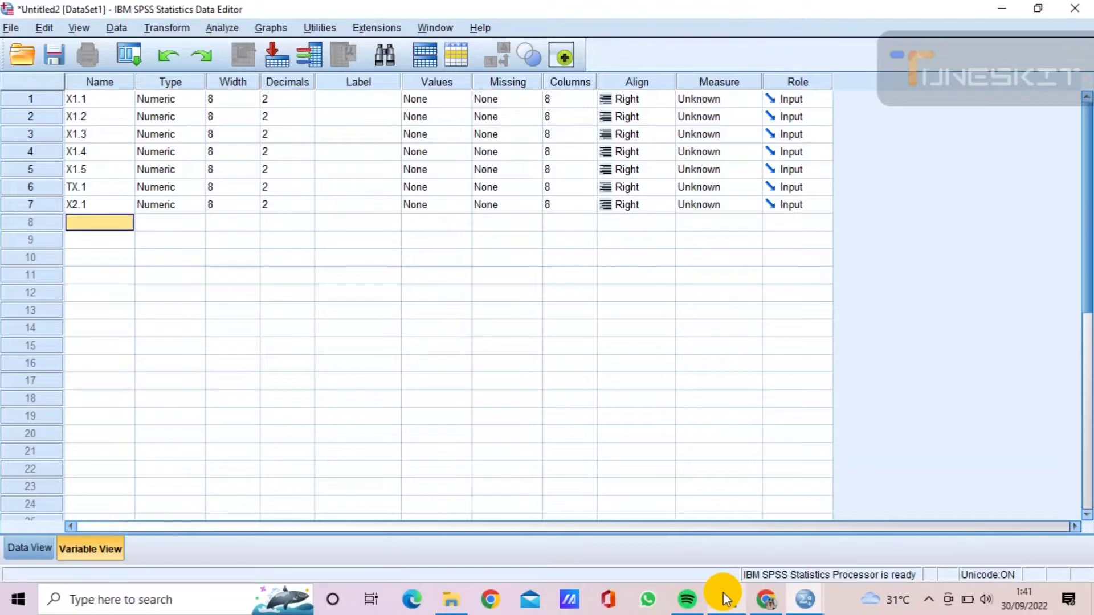
pyautogui.write('X2.2')
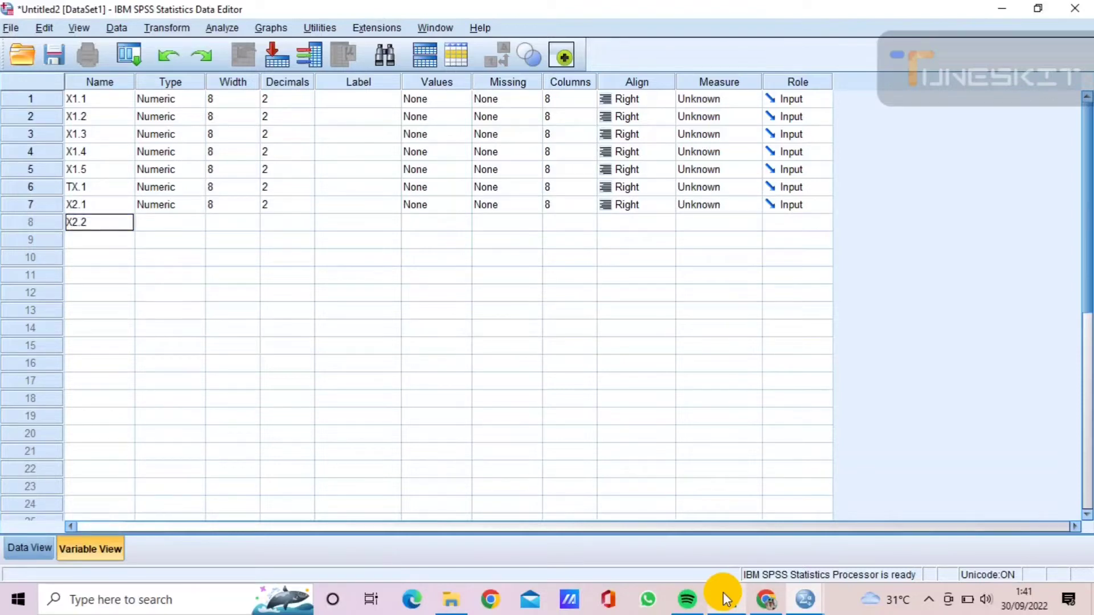
pyautogui.press('Return')
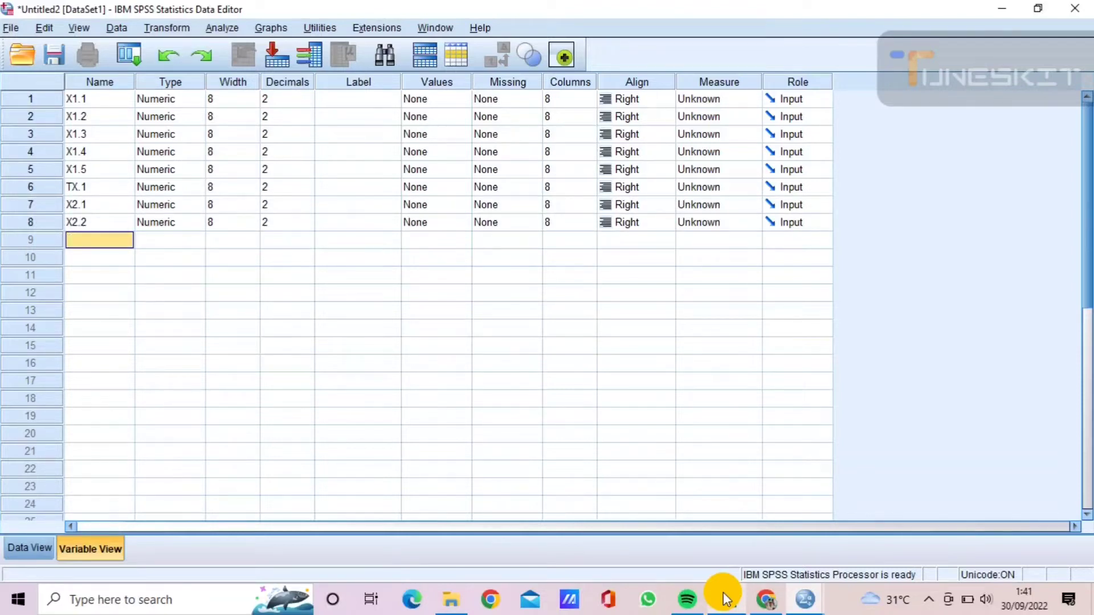
pyautogui.write('X2')
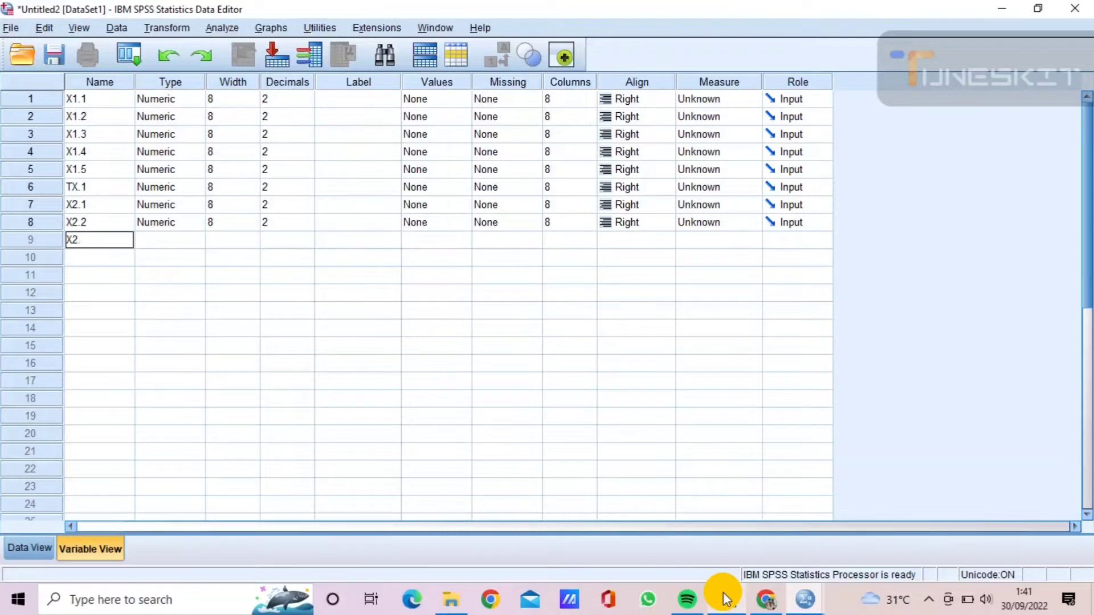
pyautogui.write('.3')
pyautogui.press('Return')
# Step: Add the variables X2.4 and X2.5 in rows 10 and 11, and the total variable TX.2 in row 12
pyautogui.write('X')
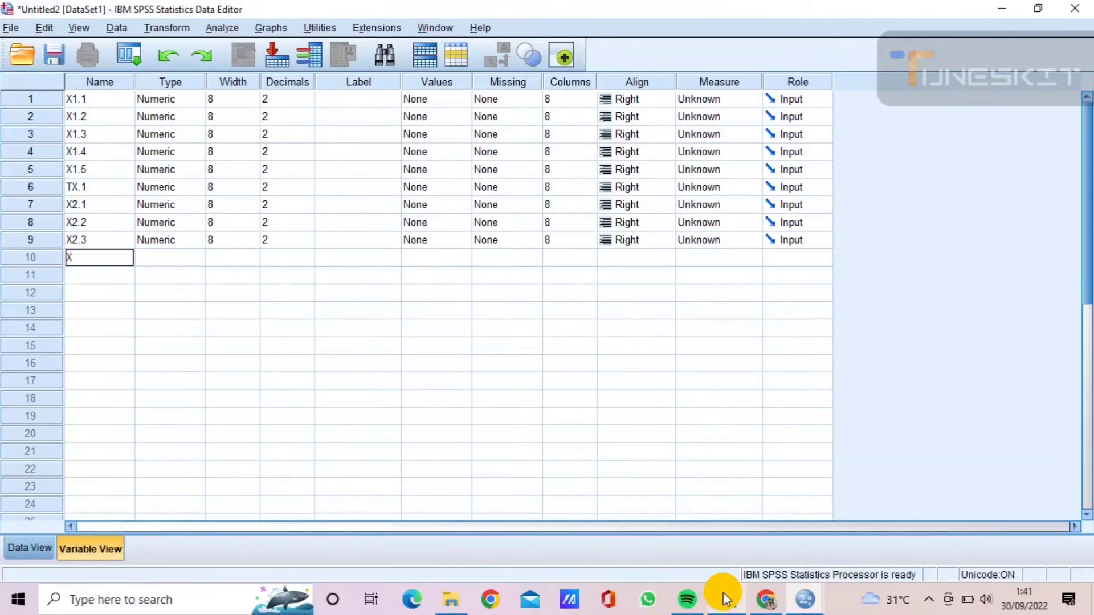
pyautogui.write('2.4')
pyautogui.press('Return')
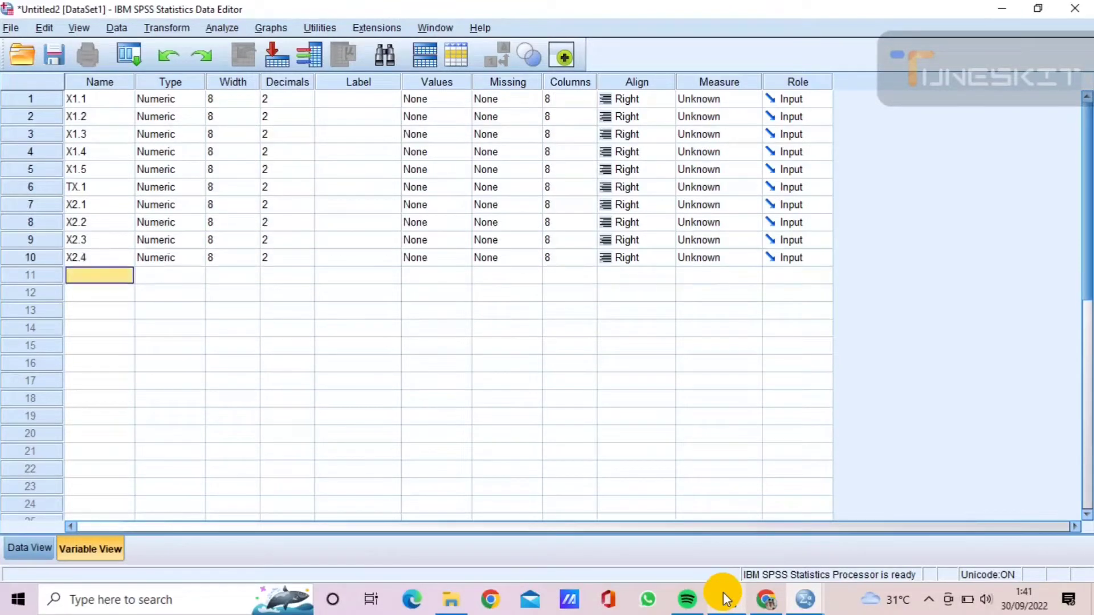
pyautogui.write('X2')
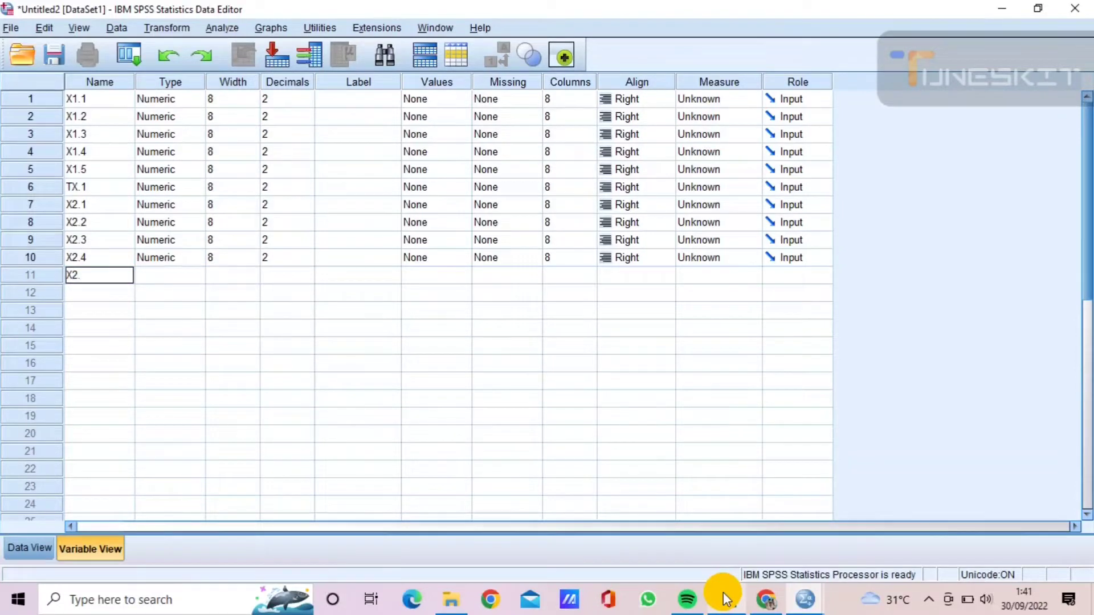
pyautogui.write('.5')
pyautogui.press('Return')
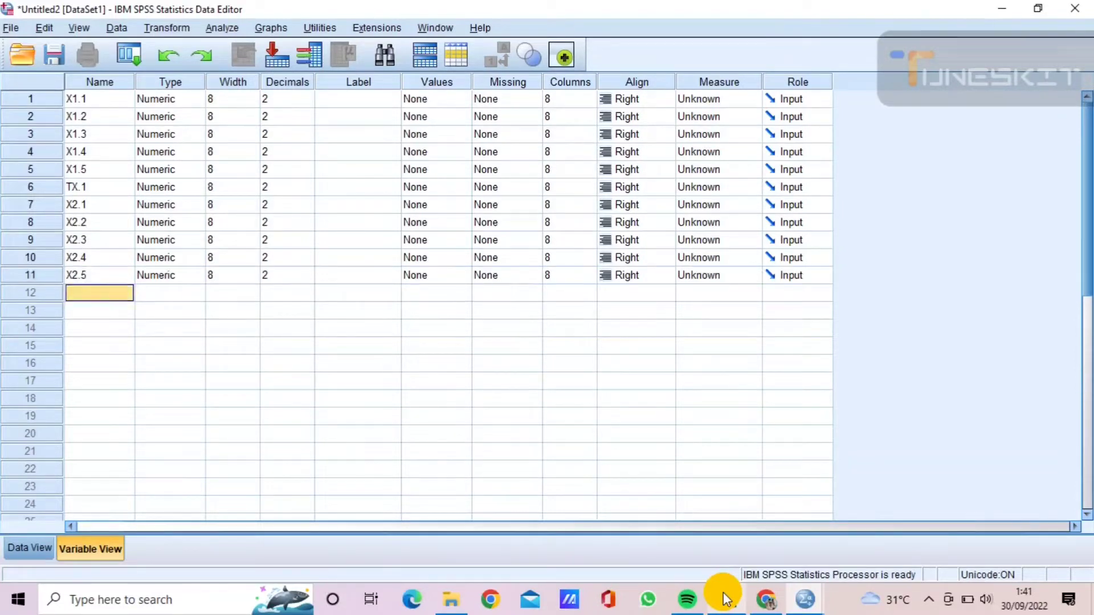
pyautogui.write('TX')
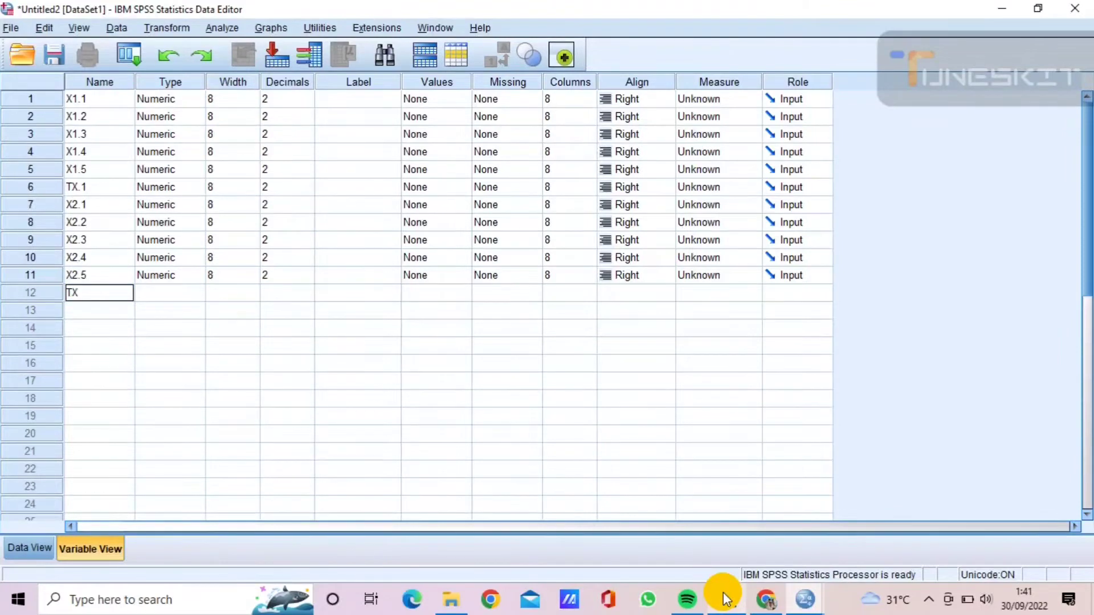
pyautogui.write('.2')
pyautogui.press('Return')
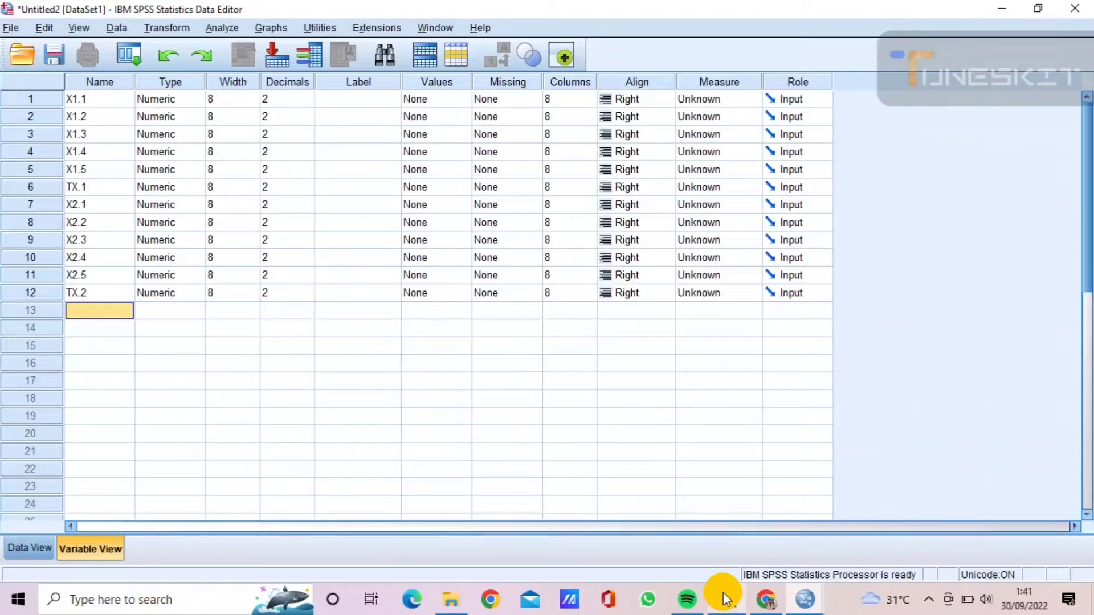
# Step: Add the variables X3.1, X3.2 and X3.3 in rows 13 to 15
pyautogui.write('3.1')
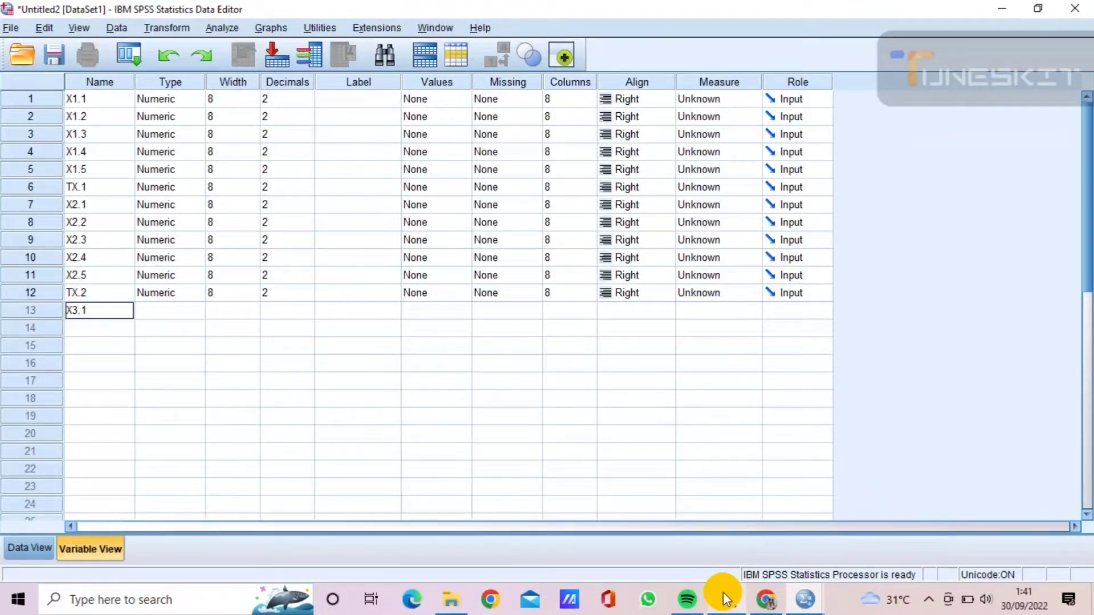
pyautogui.press('Return')
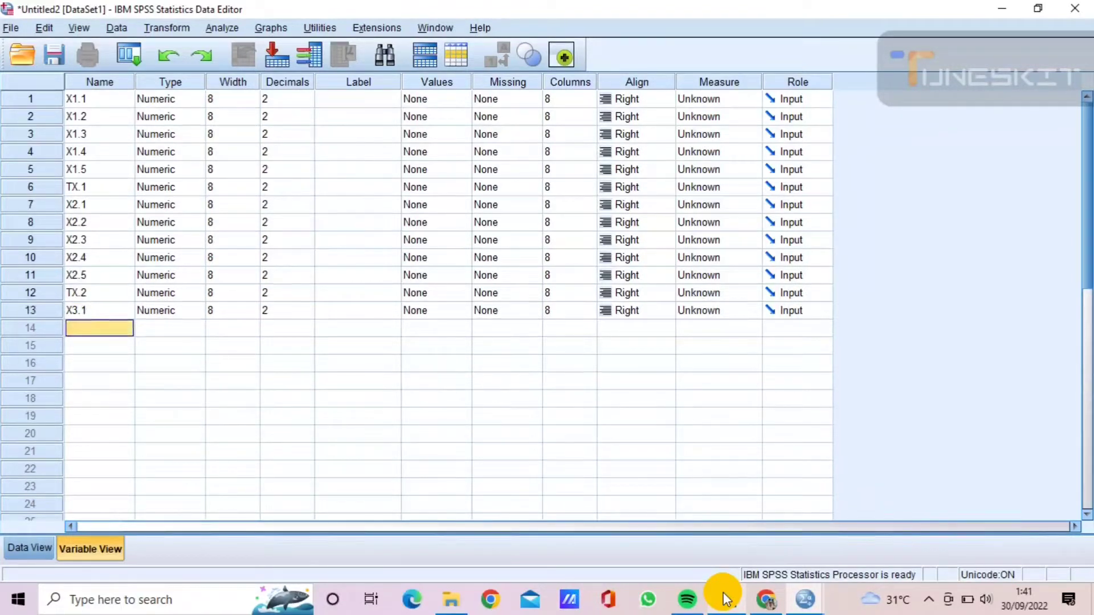
pyautogui.write('X3.2')
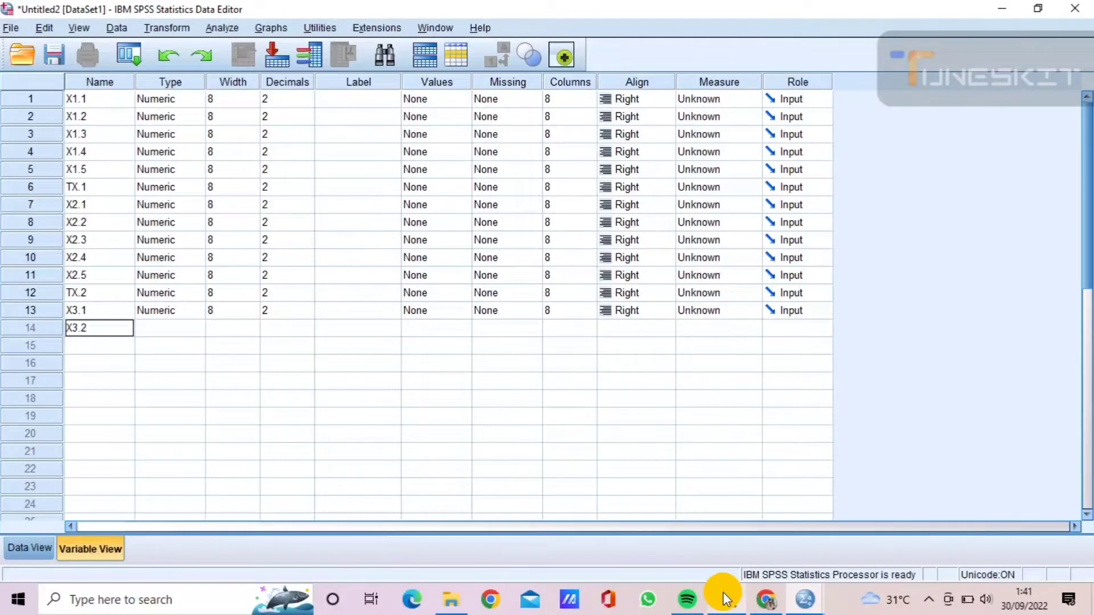
pyautogui.press('Return')
pyautogui.write('X')
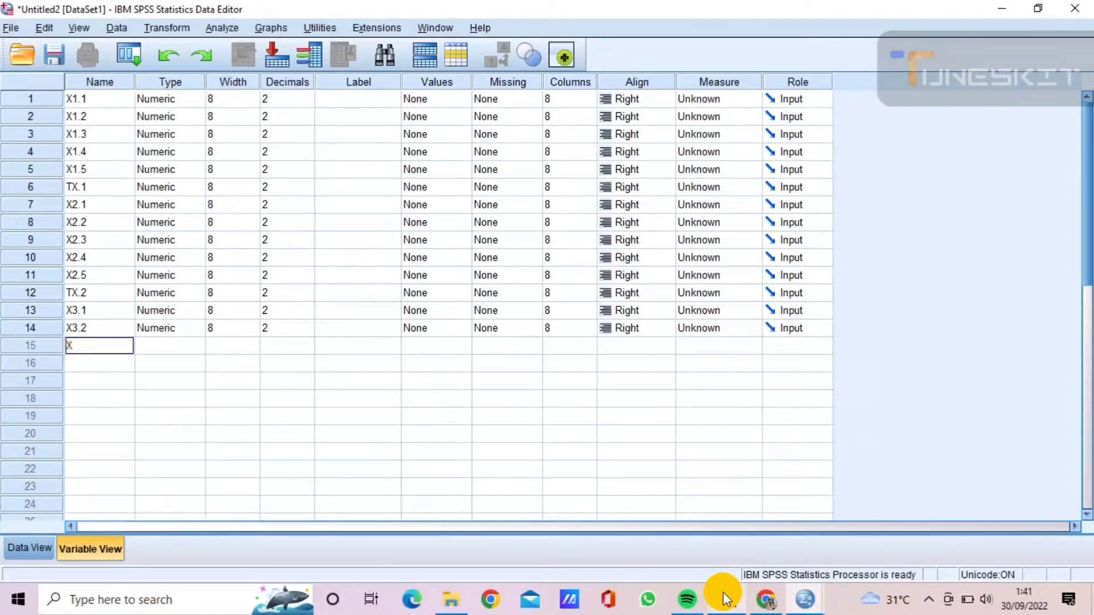
pyautogui.write('3.3')
pyautogui.press('Return')
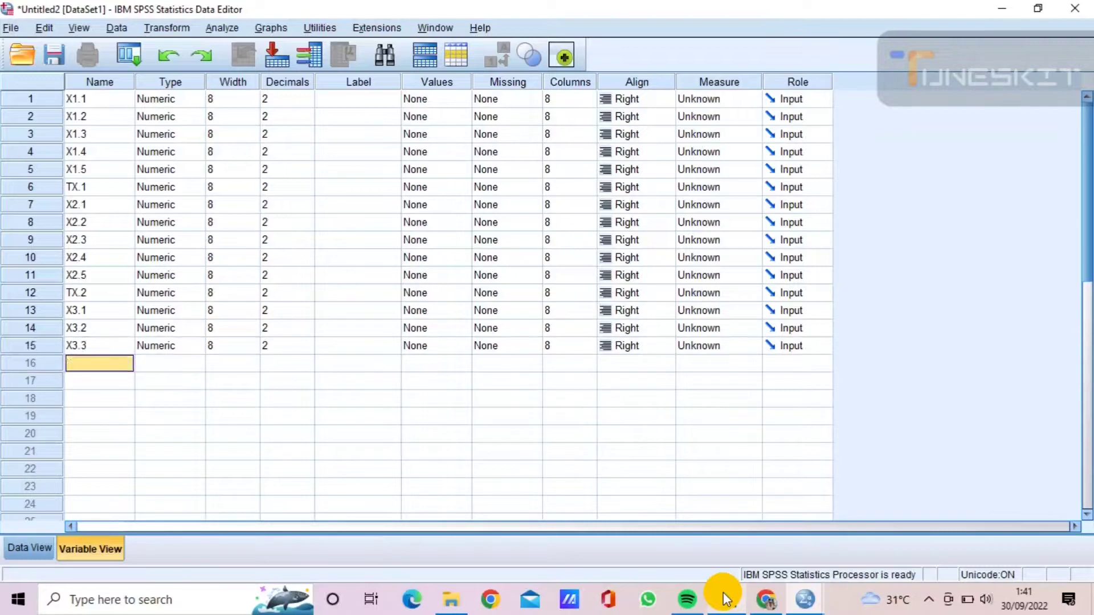
# Step: Add the variables X3.4 and X3.5 in rows 16 and 17, and the total variable TX.3 in row 18
pyautogui.write('X')
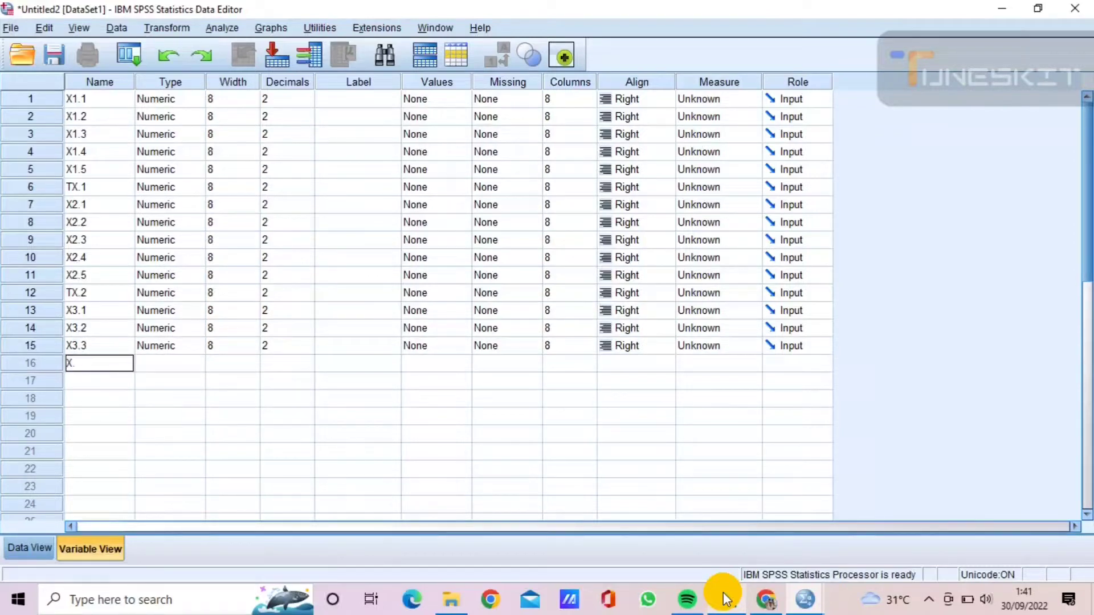
pyautogui.write('3.4')
pyautogui.press('Return')
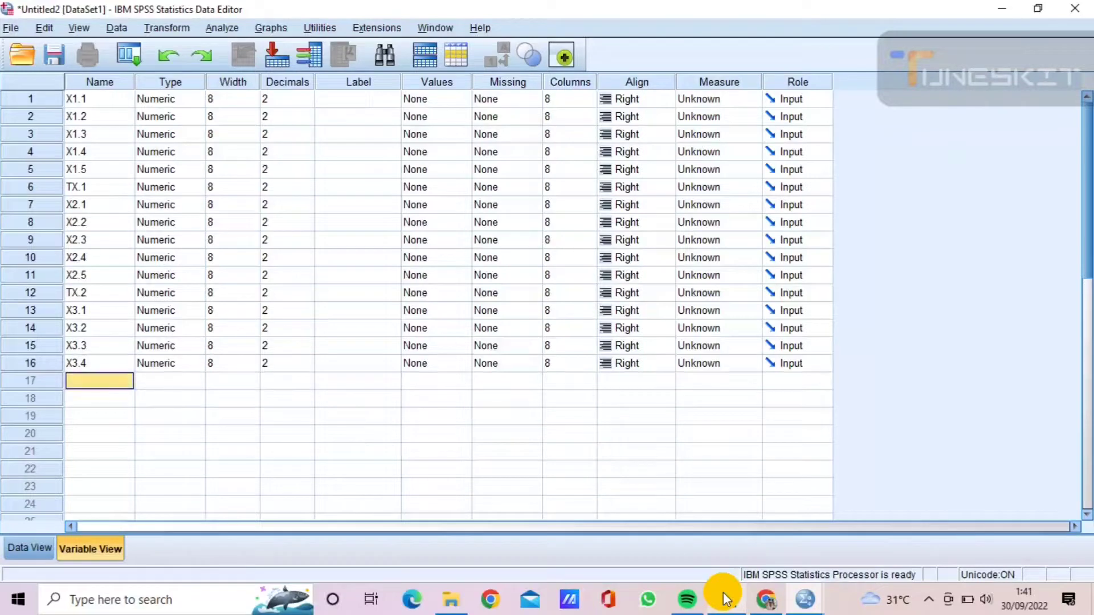
pyautogui.write('X')
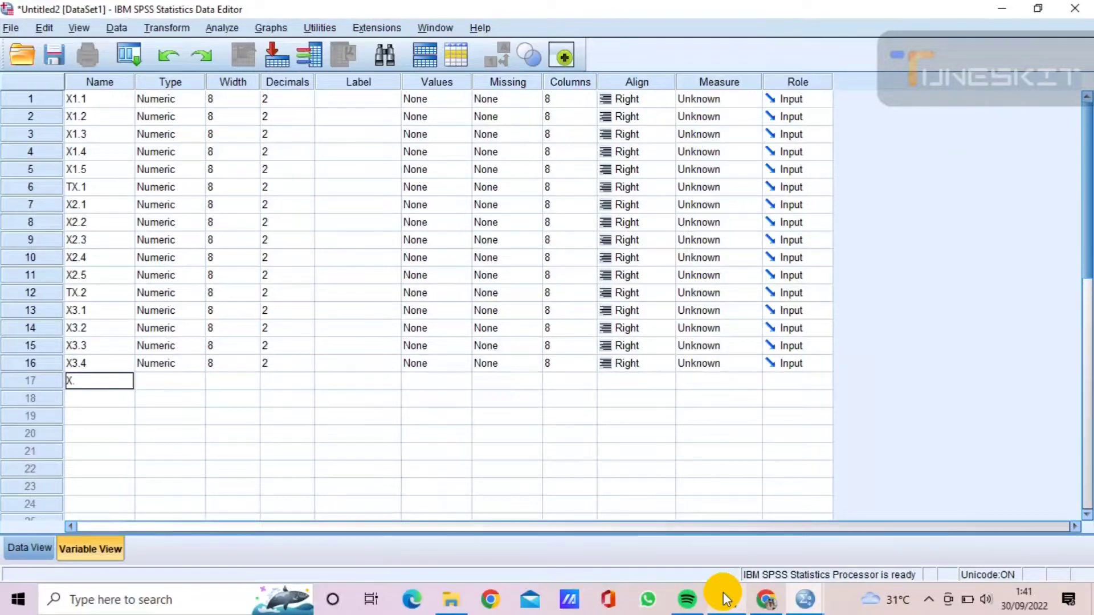
pyautogui.write('3.5')
pyautogui.press('Return')
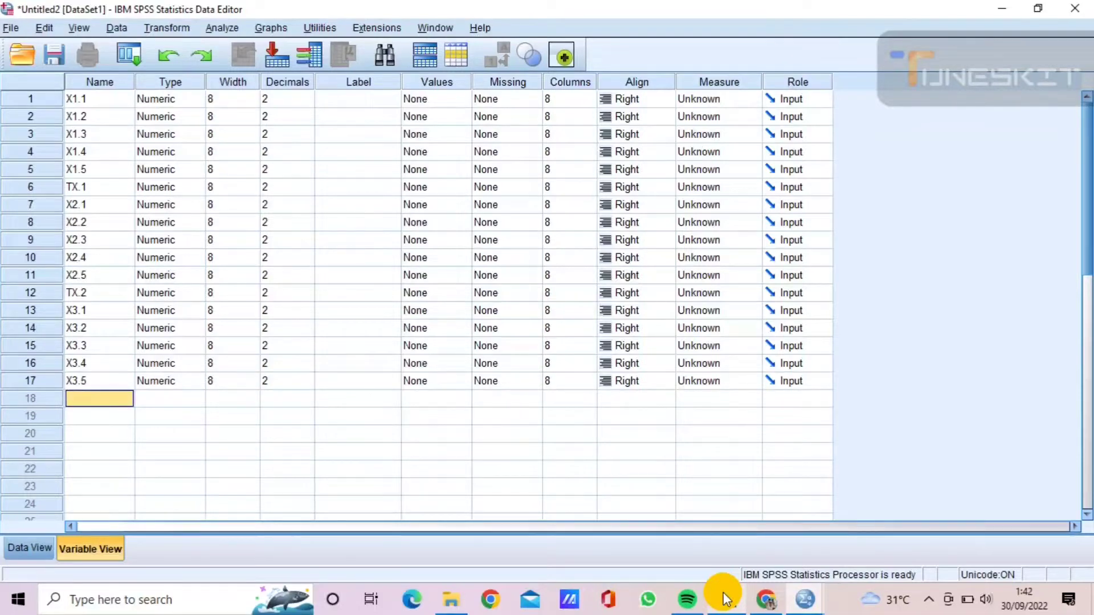
pyautogui.write('TX')
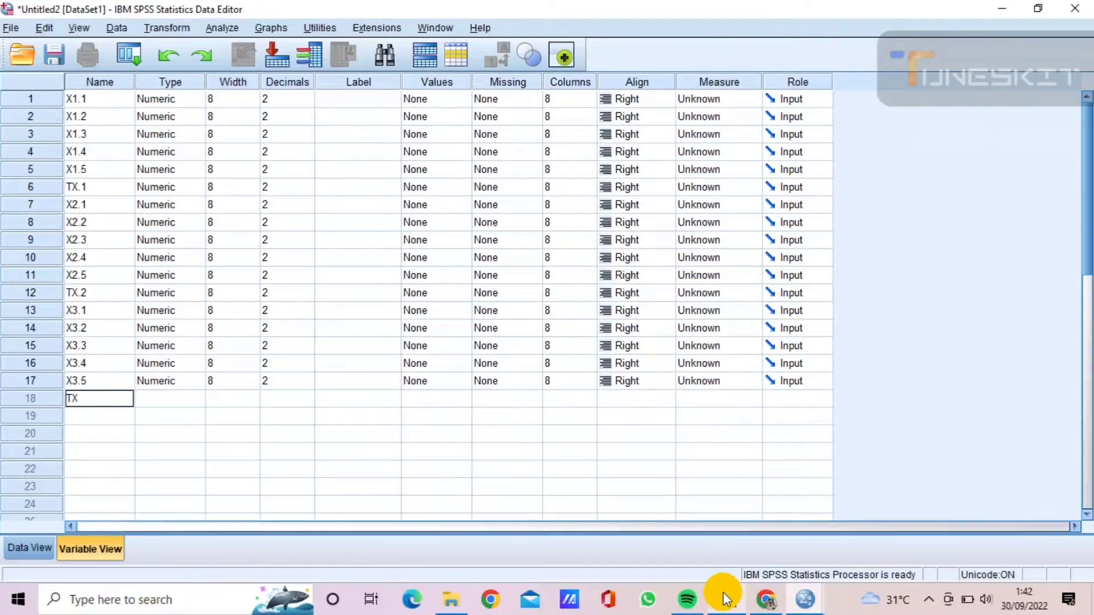
pyautogui.write('.3')
pyautogui.press('Return')
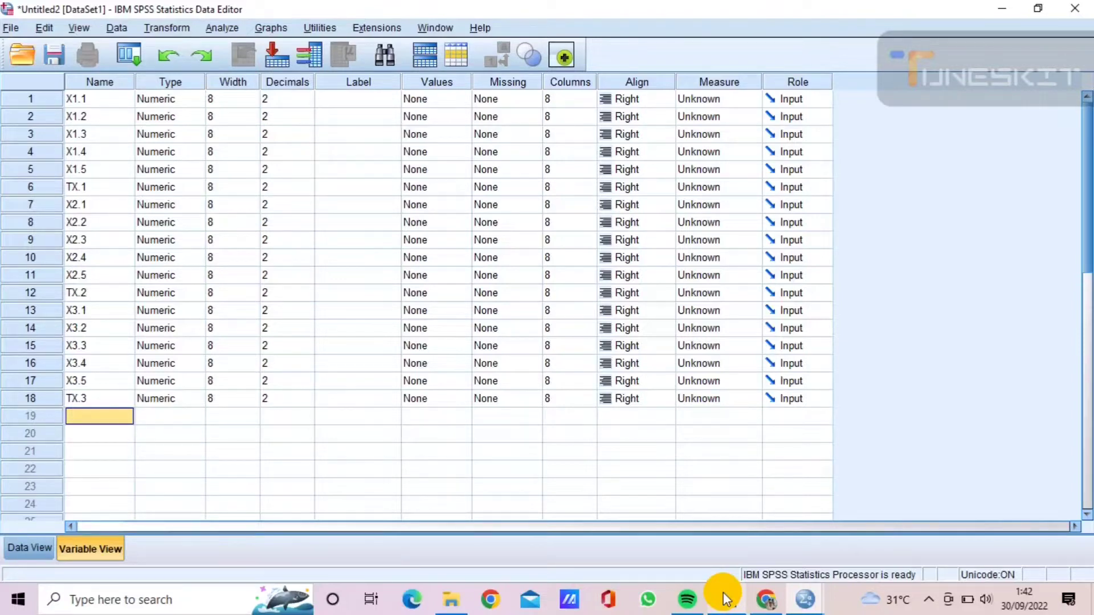
# Step: Check the Tingkat Materialitas (Y) item and total columns in the Excel PRIMER sheet, and return to the SPSS dataset
pyautogui.click(727, 601)
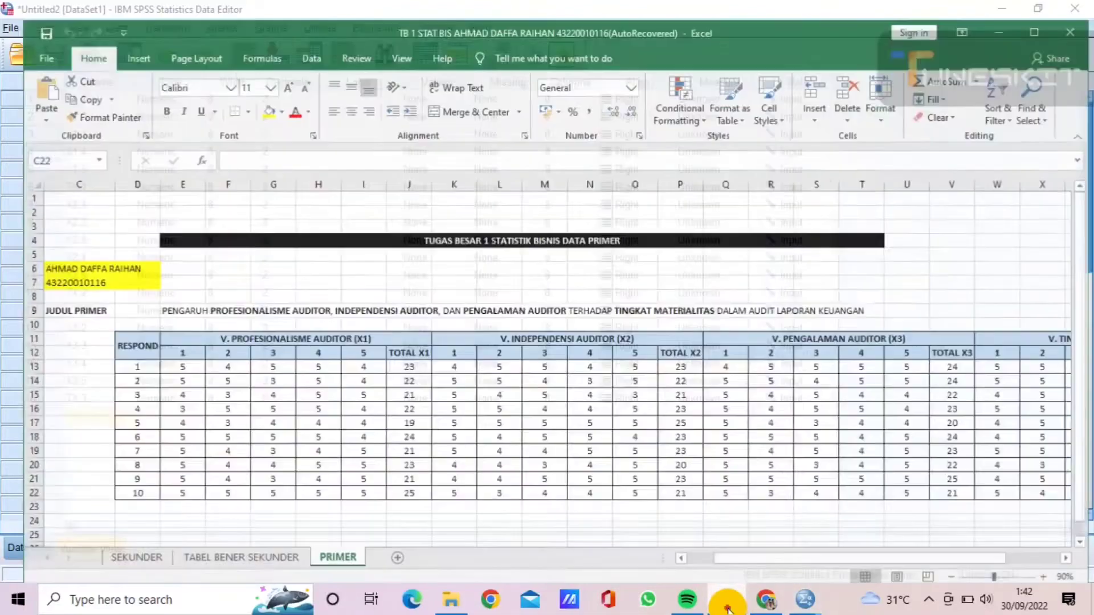
pyautogui.click(1018, 549)
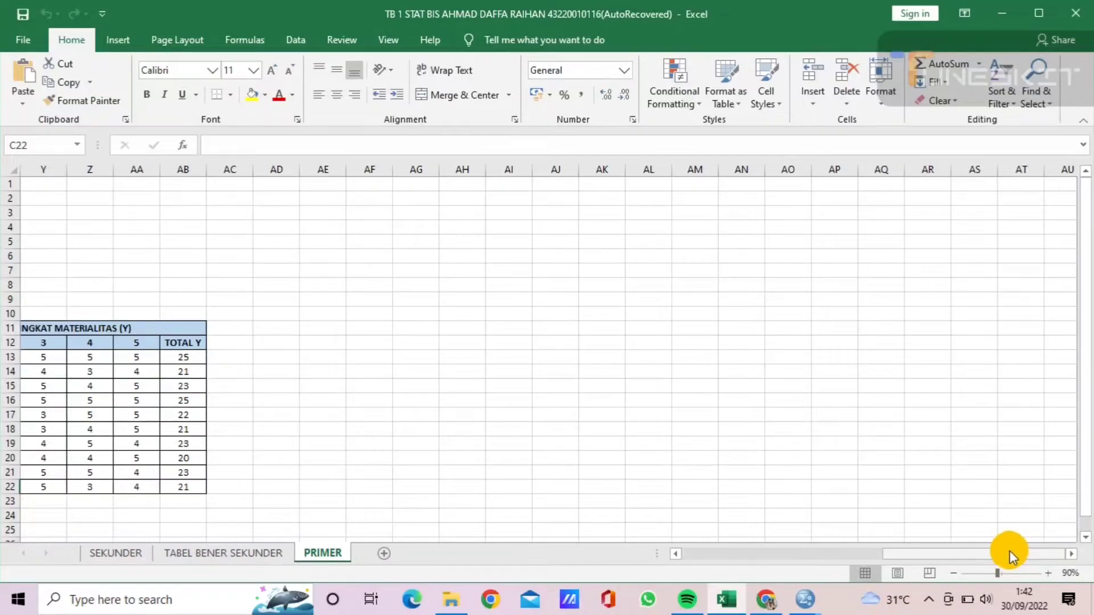
pyautogui.click(765, 599)
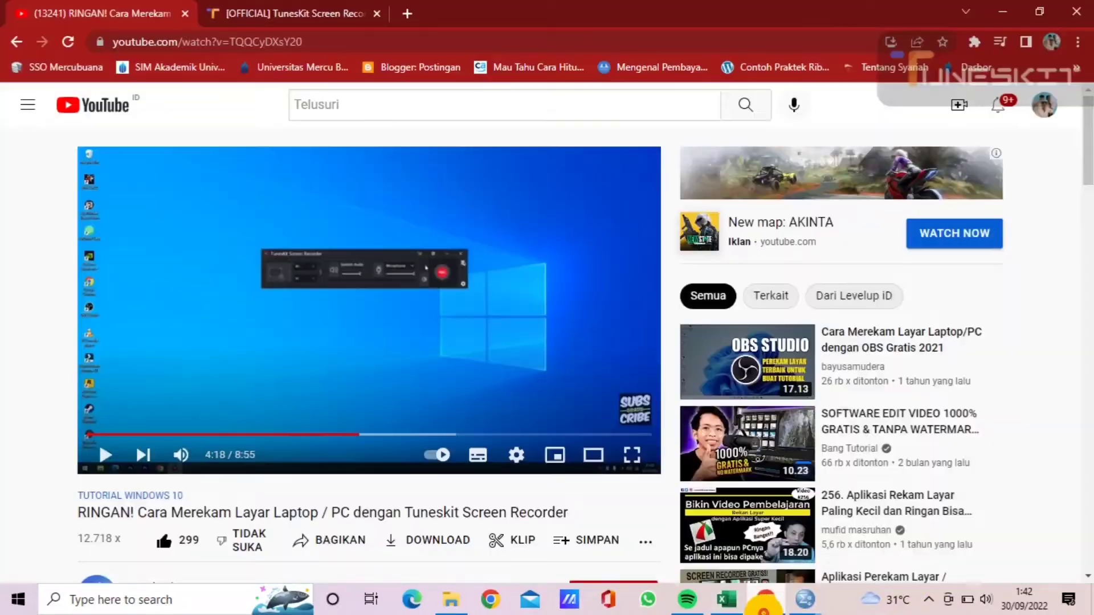
pyautogui.click(764, 609)
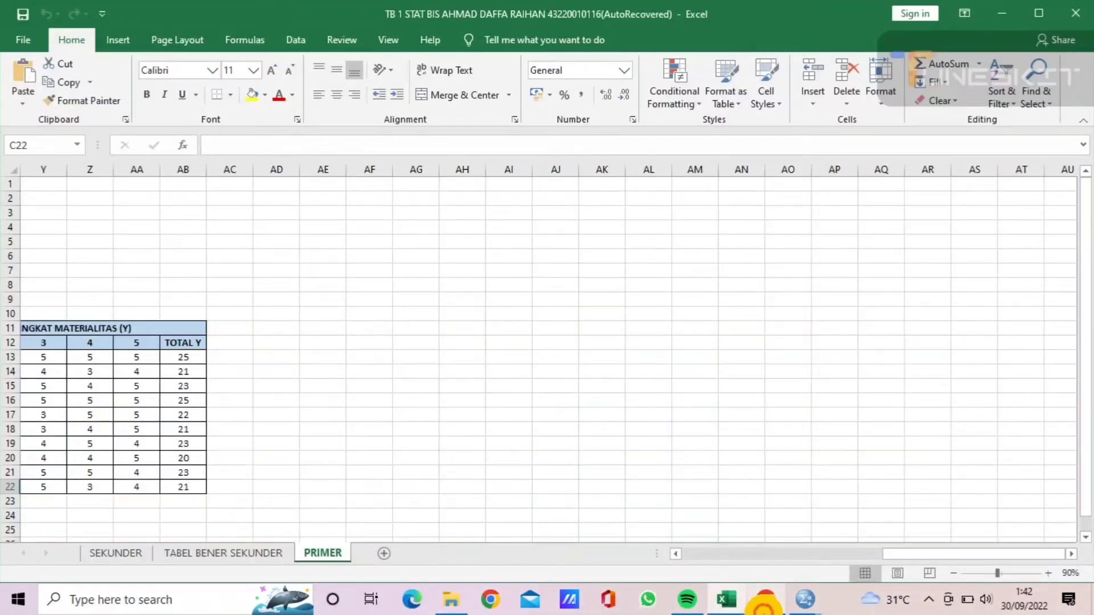
pyautogui.click(721, 608)
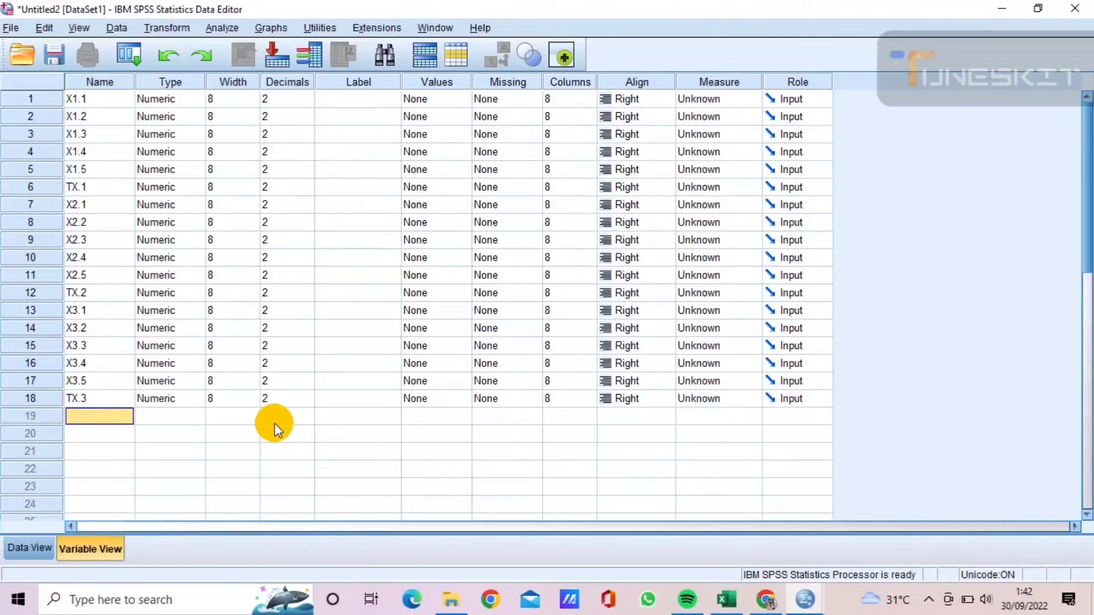
# Step: Add the variables Y1, Y2, Y3, Y4 and Y5 in rows 19 to 23
pyautogui.write('Y1')
pyautogui.press('Return')
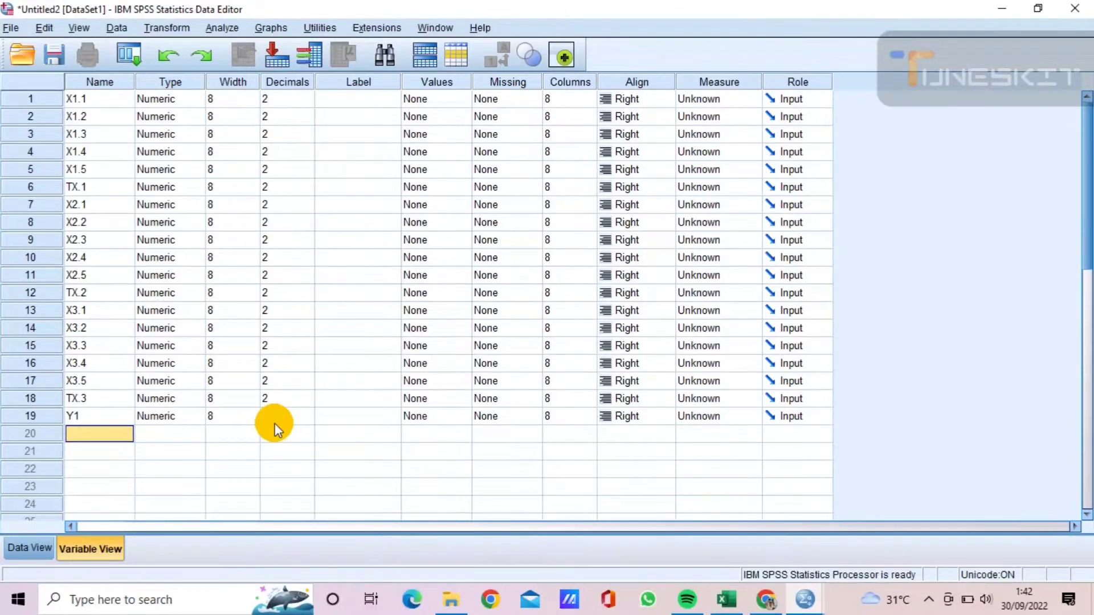
pyautogui.write('Y2')
pyautogui.press('Return')
pyautogui.write('Y3')
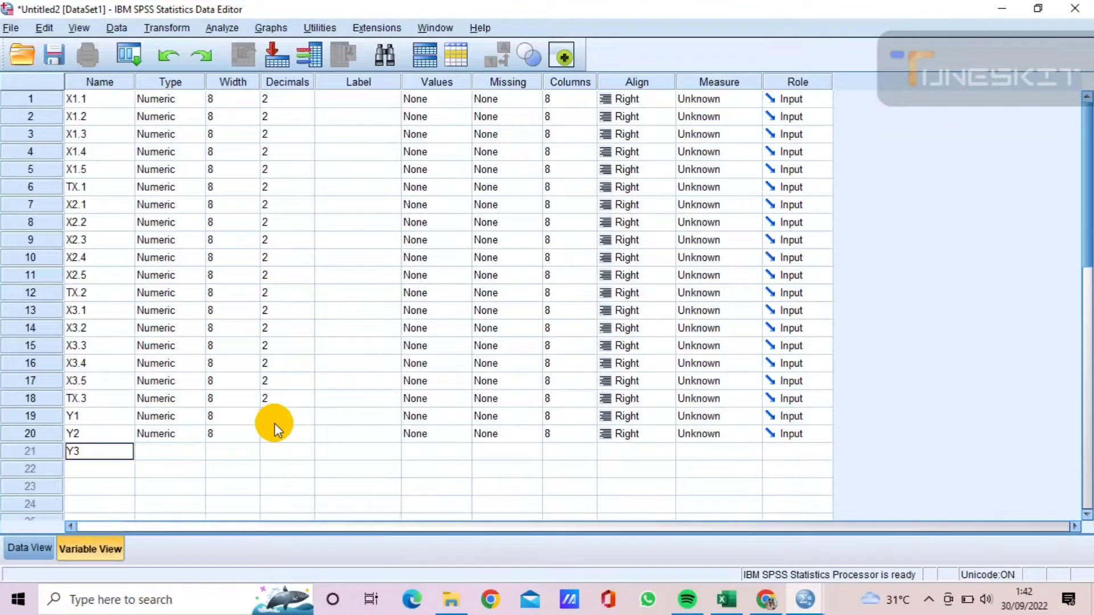
pyautogui.press('Return')
pyautogui.write('Y4')
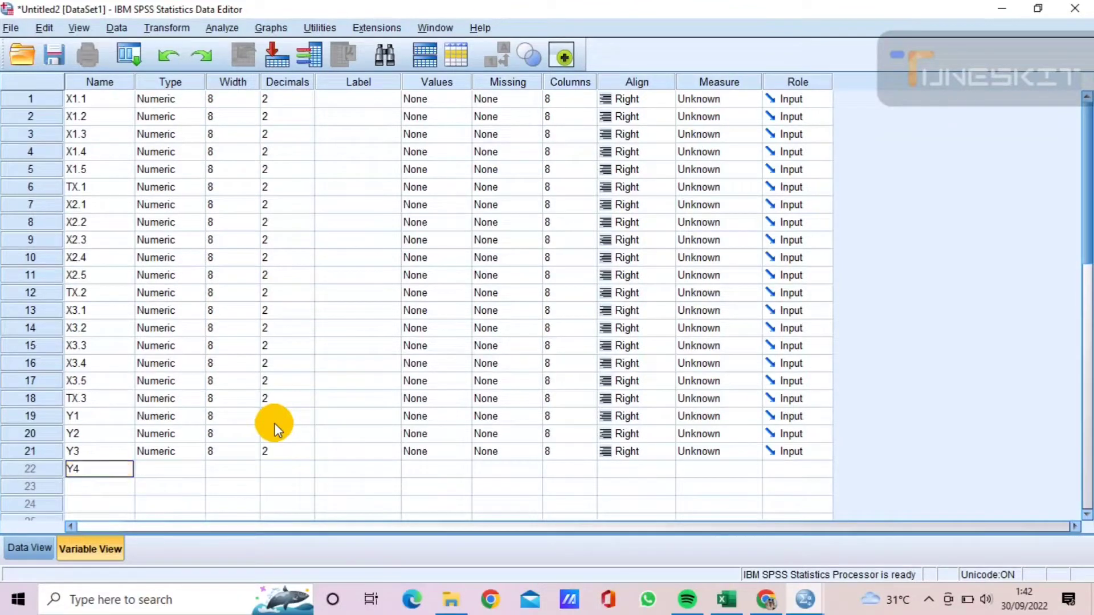
pyautogui.press('Return')
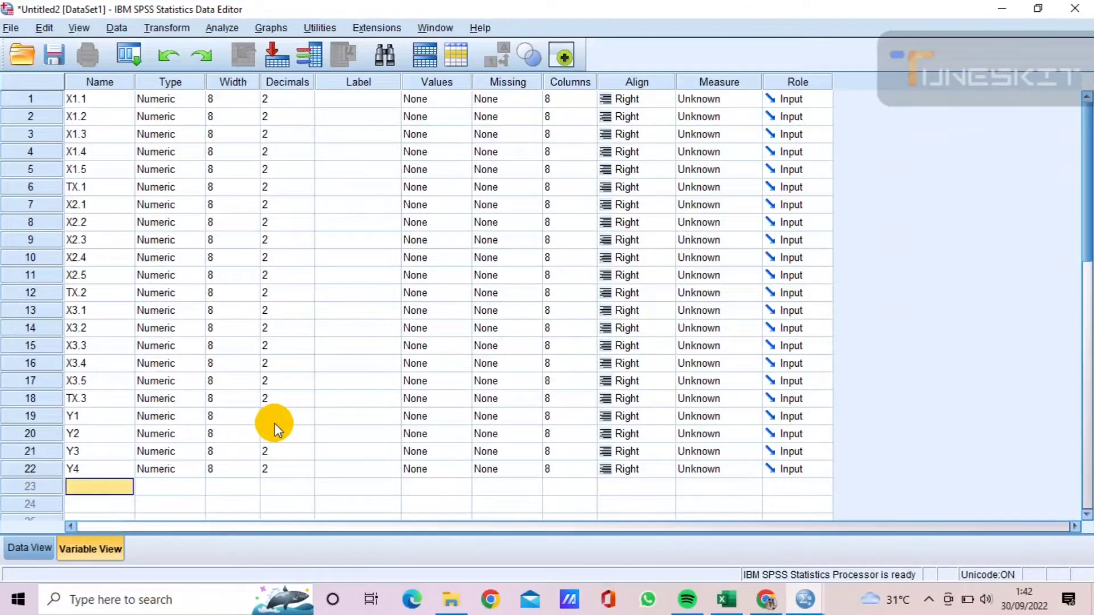
pyautogui.write('Y5')
pyautogui.press('Return')
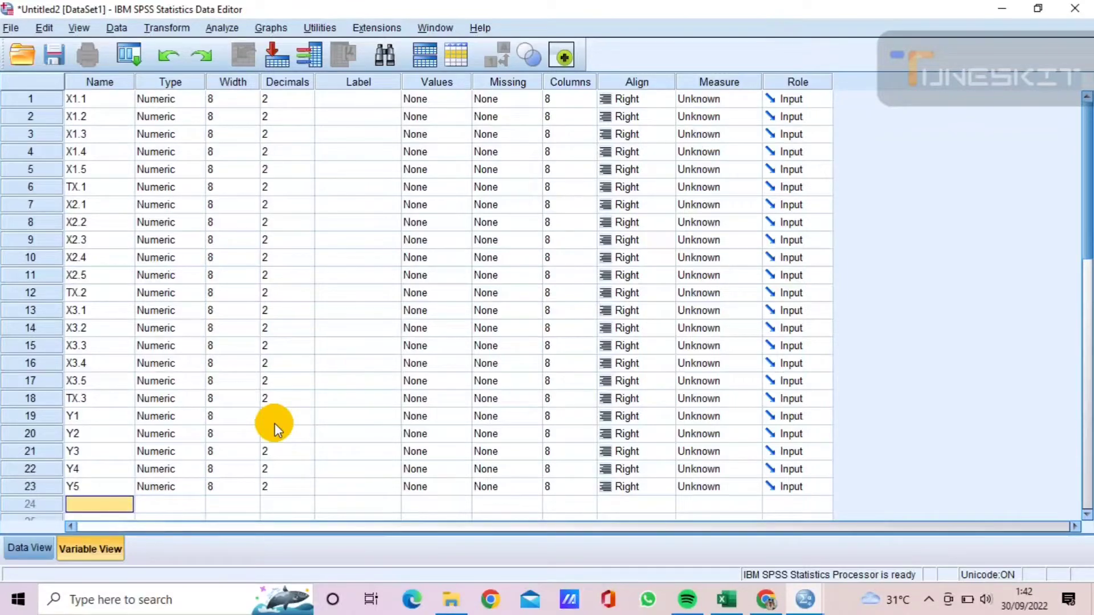
# Step: Add the total variable T.Y in row 24
pyautogui.write('T')
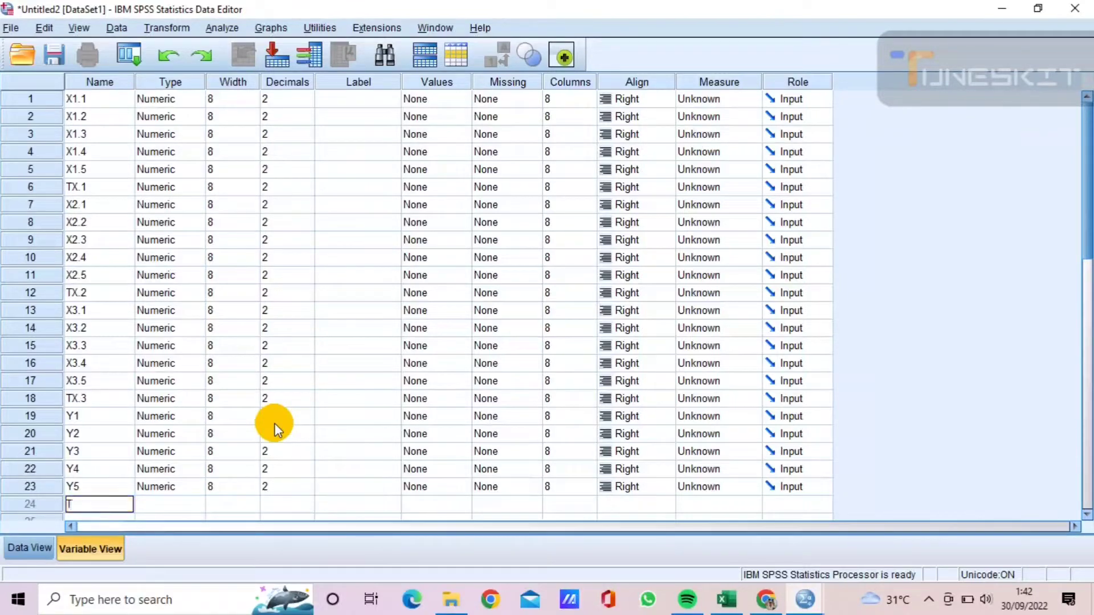
pyautogui.write('.Y')
pyautogui.press('Return')
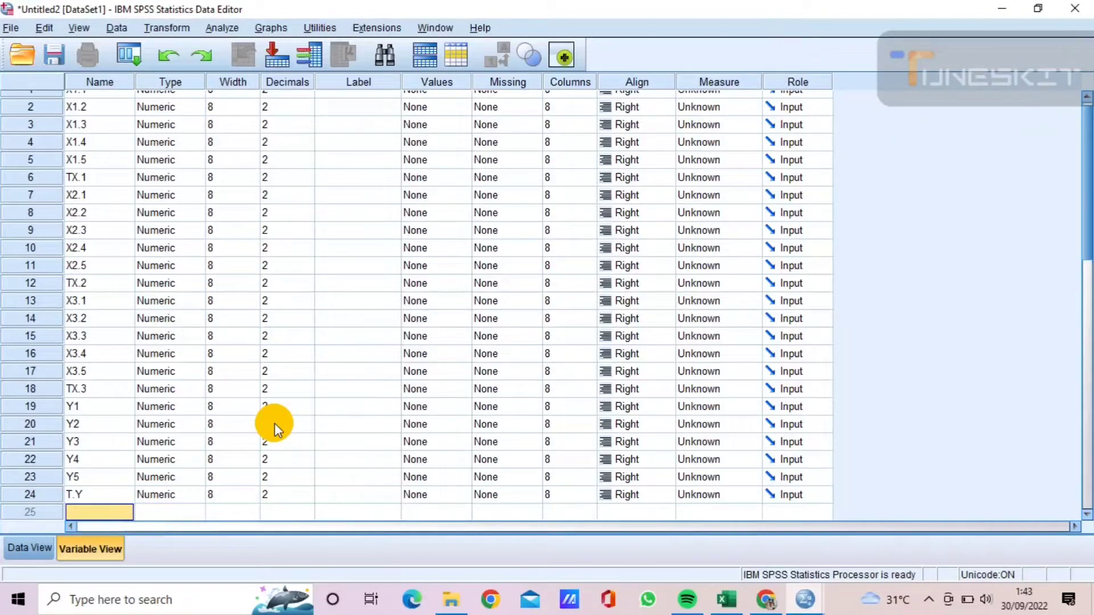
pyautogui.write('w')
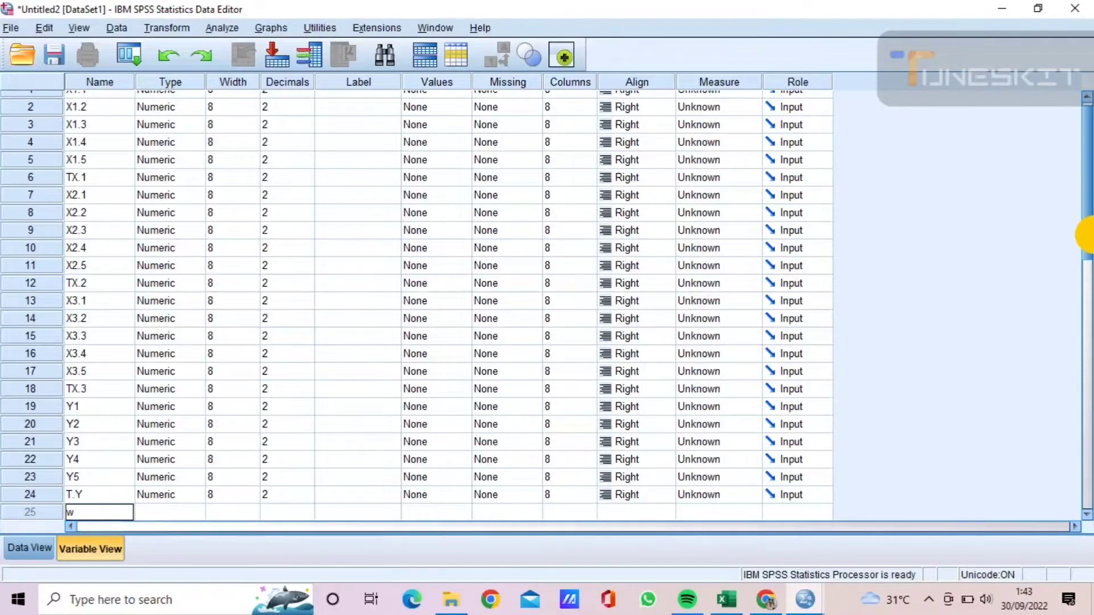
# Step: Set the decimals of the variables X1.1, X1.2 and X1.3 to 0
pyautogui.scroll(-5, 1090, 257)
pyautogui.scroll(6, 1090, 213)
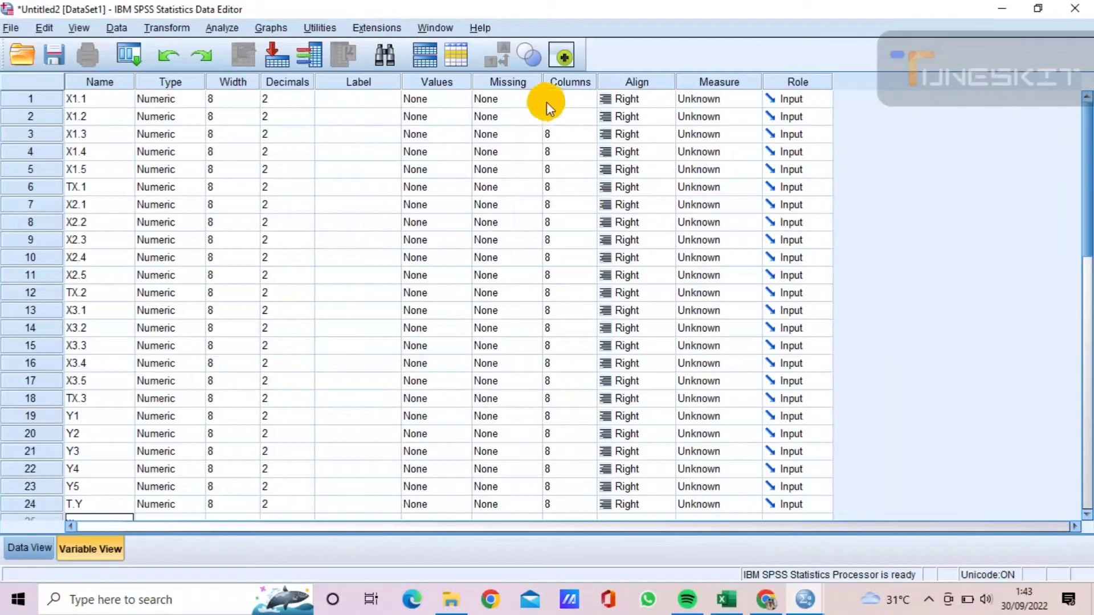
pyautogui.click(294, 94)
pyautogui.doubleClick(309, 102)
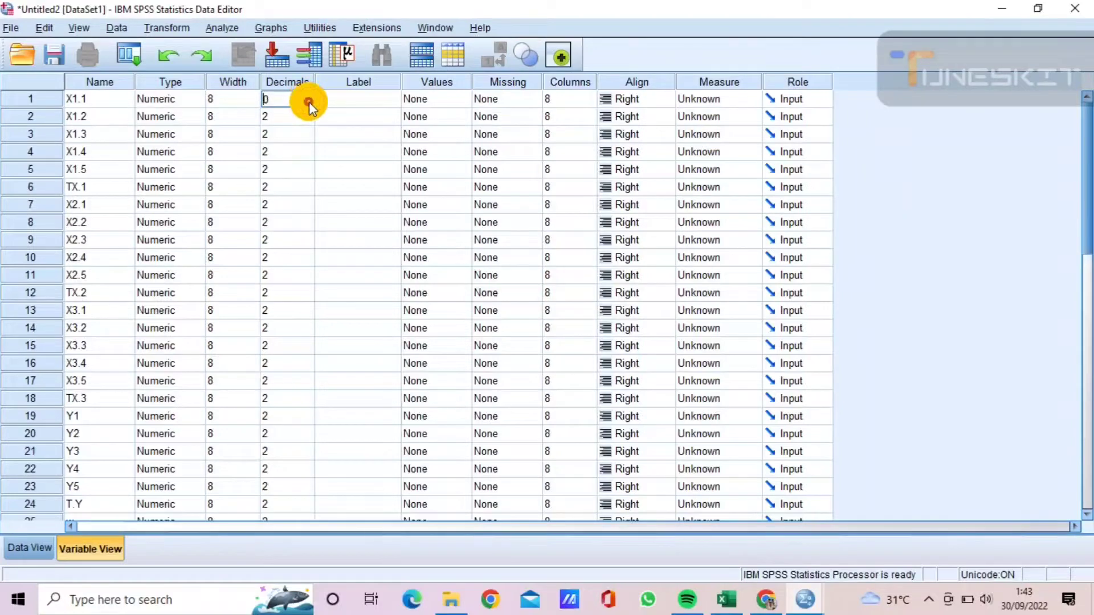
pyautogui.click(300, 113)
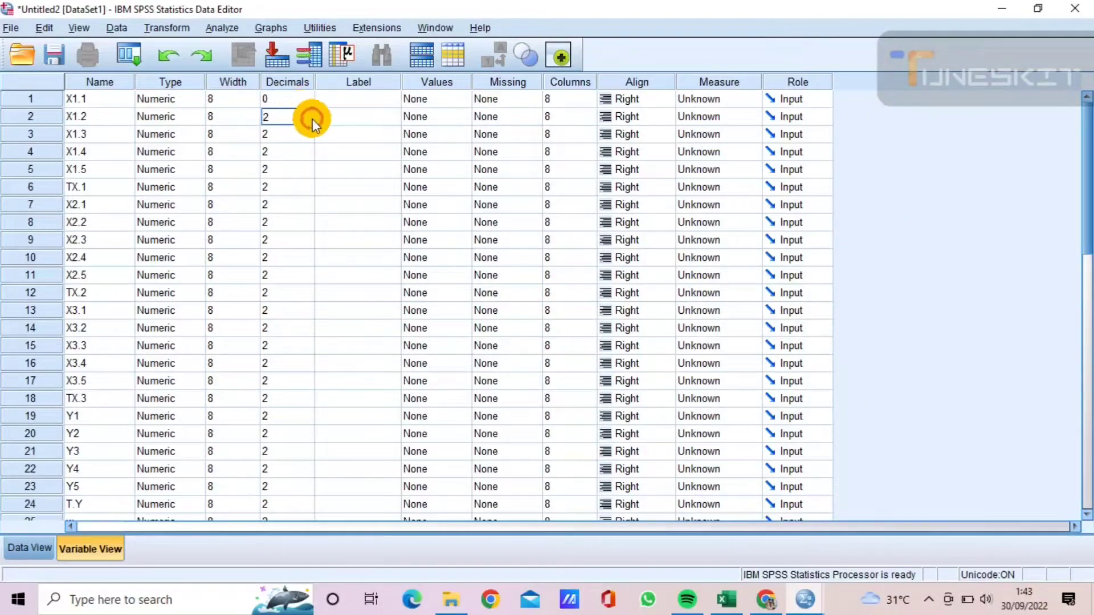
pyautogui.doubleClick(312, 120)
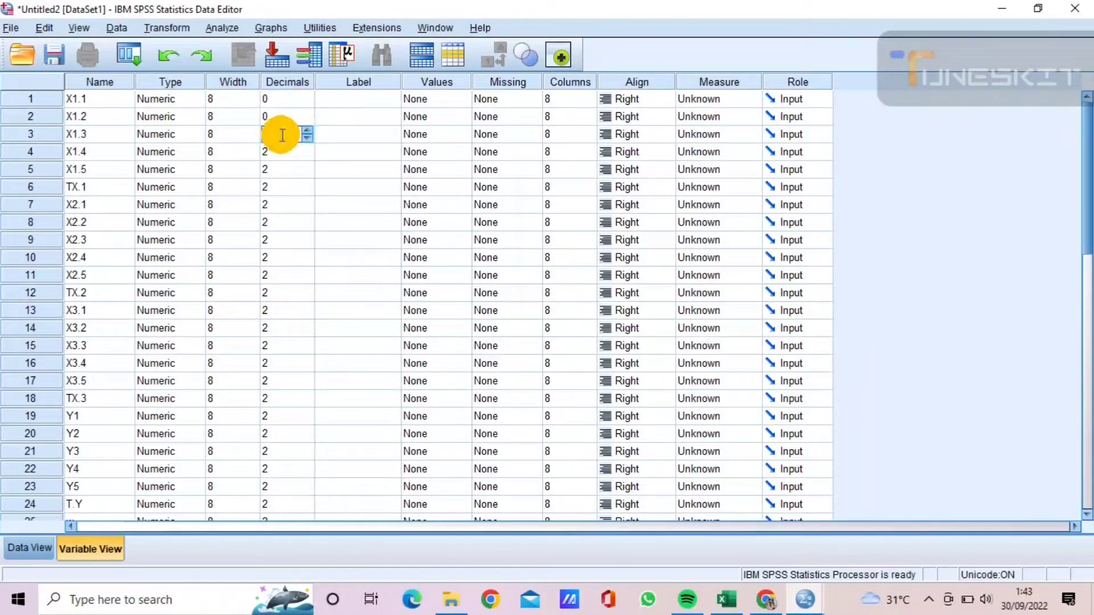
pyautogui.doubleClick(307, 138)
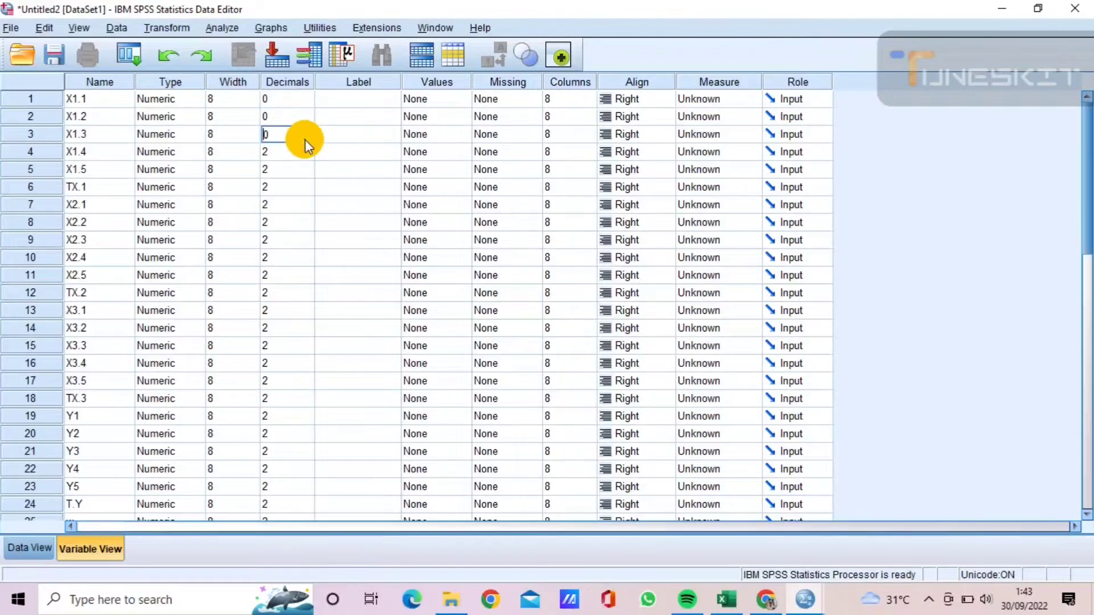
# Step: Set the decimals of X1.4, X1.5 and the total variable TX.1 to 0
pyautogui.click(272, 154)
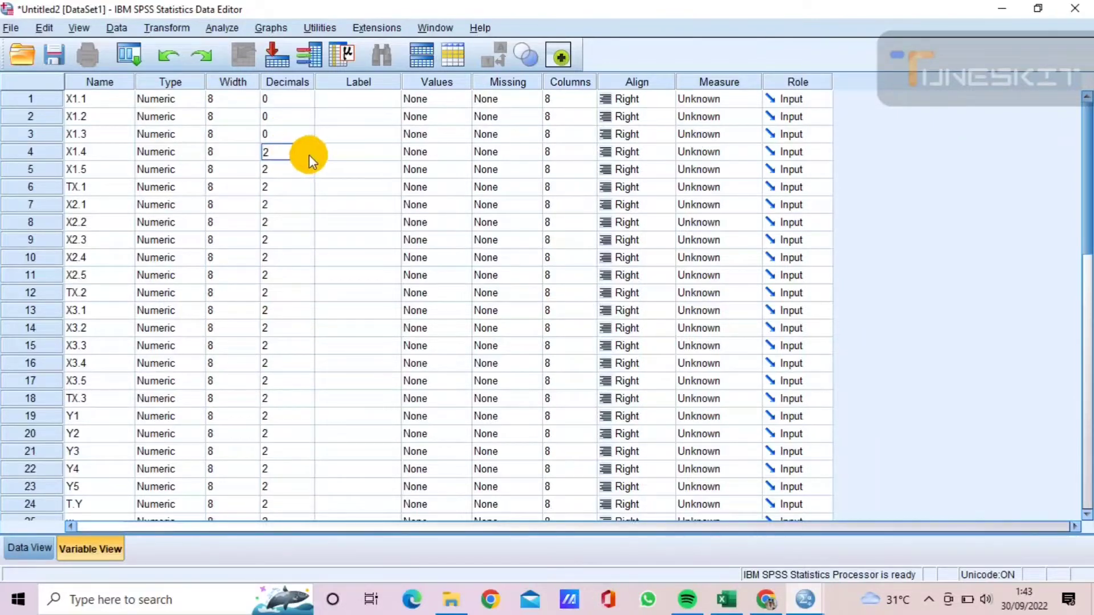
pyautogui.click(309, 155)
pyautogui.click(309, 155)
pyautogui.click(273, 168)
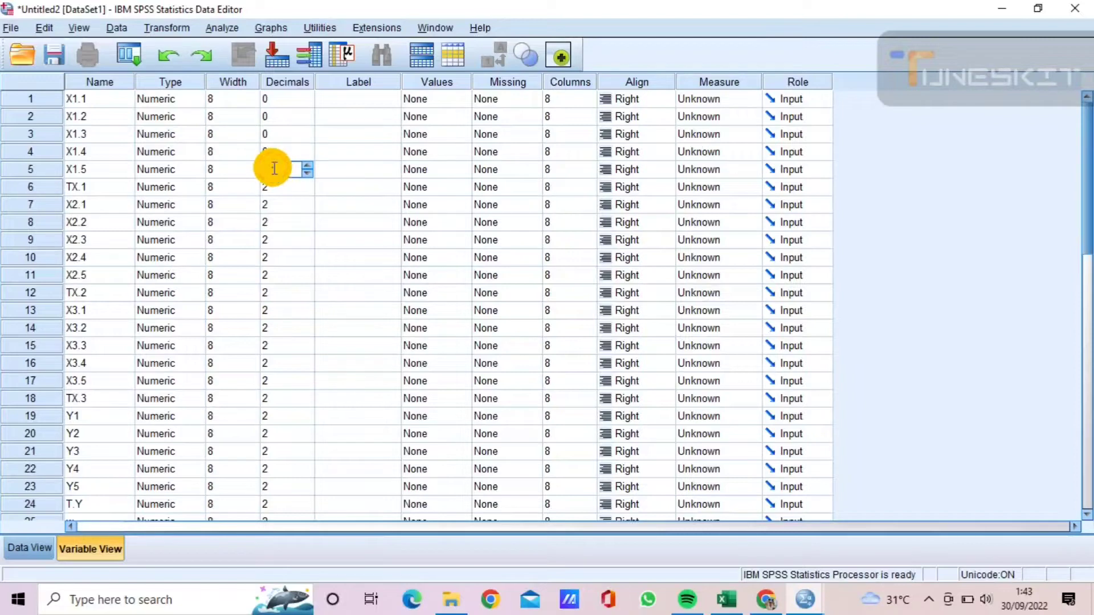
pyautogui.click(306, 173)
pyautogui.click(306, 173)
pyautogui.click(306, 192)
pyautogui.click(306, 193)
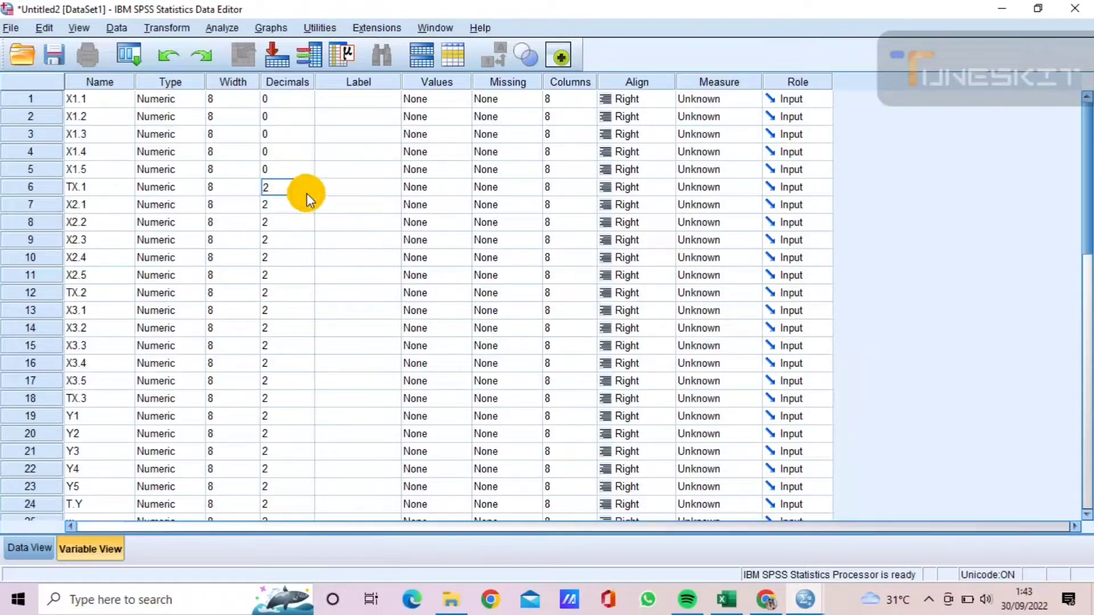
pyautogui.click(307, 193)
# Step: Set the decimals of the variables X2.1, X2.2 and X2.3 to 0
pyautogui.click(282, 204)
pyautogui.click(307, 209)
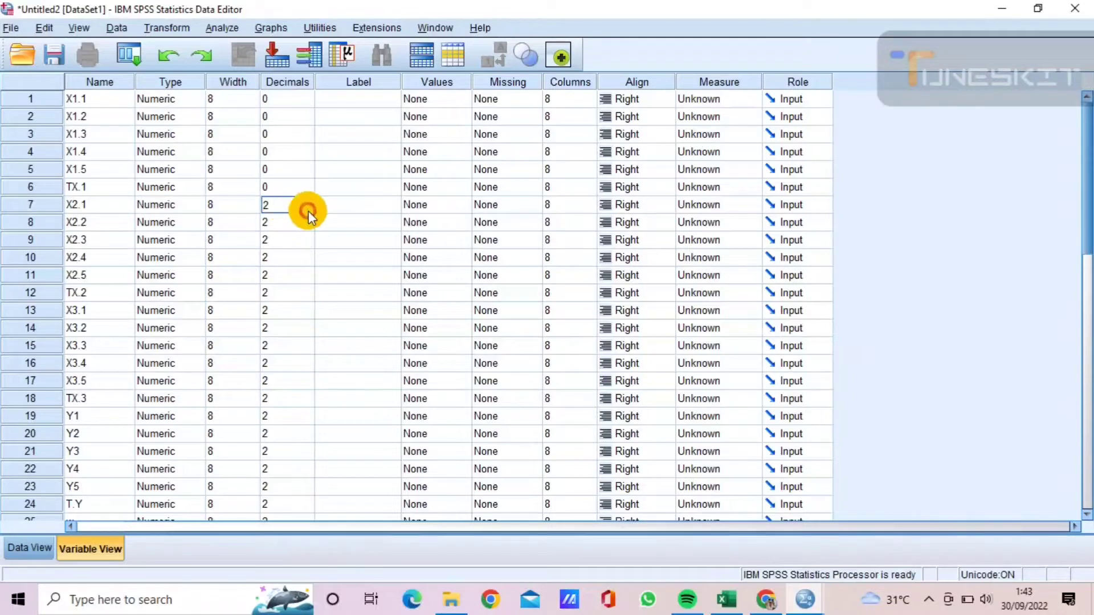
pyautogui.click(308, 209)
pyautogui.click(277, 225)
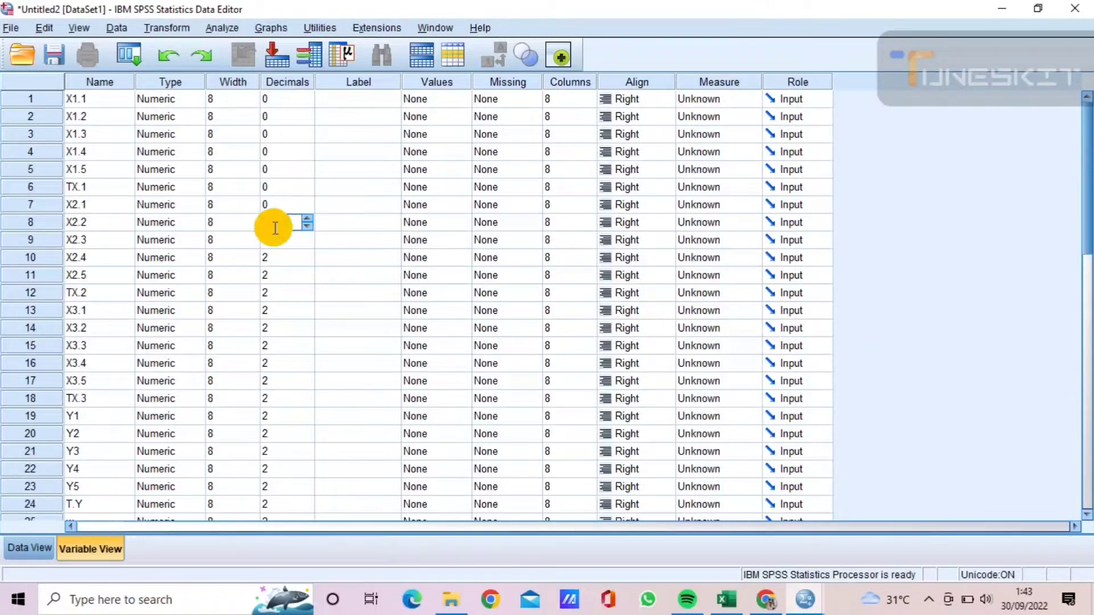
pyautogui.click(304, 224)
pyautogui.click(304, 224)
pyautogui.click(299, 242)
pyautogui.click(309, 243)
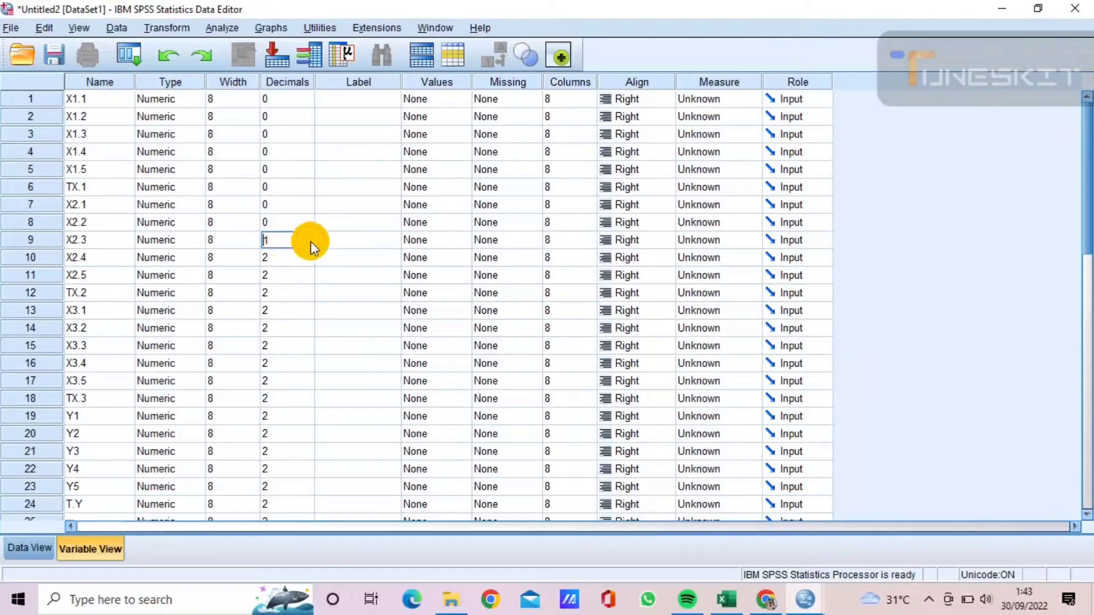
pyautogui.click(309, 244)
# Step: Set the decimals of X2.4, X2.5 and the total variable TX.2 to 0
pyautogui.click(289, 257)
pyautogui.click(309, 261)
pyautogui.click(309, 261)
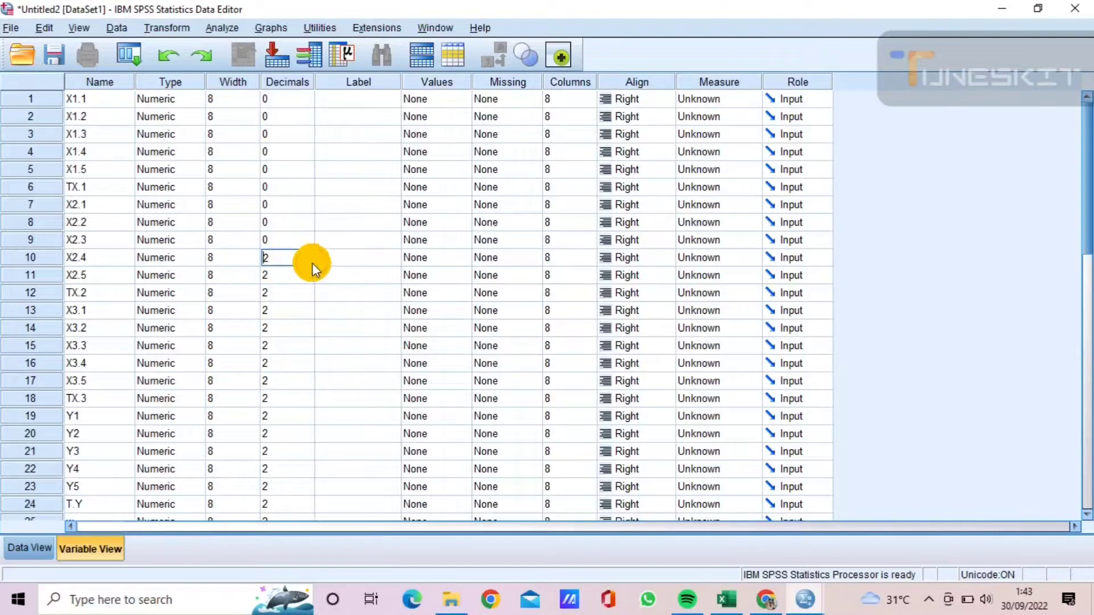
pyautogui.click(286, 273)
pyautogui.click(307, 278)
pyautogui.click(306, 279)
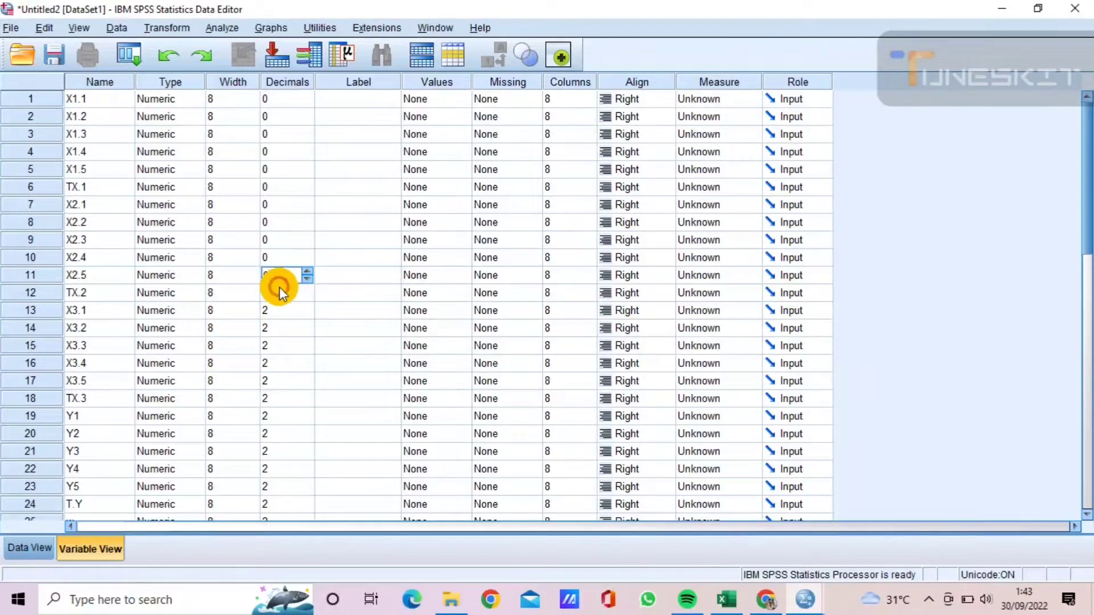
pyautogui.click(298, 293)
pyautogui.click(304, 298)
pyautogui.click(304, 297)
# Step: Set the decimals of the variables X3.1, X3.2 and X3.3 to 0
pyautogui.click(264, 316)
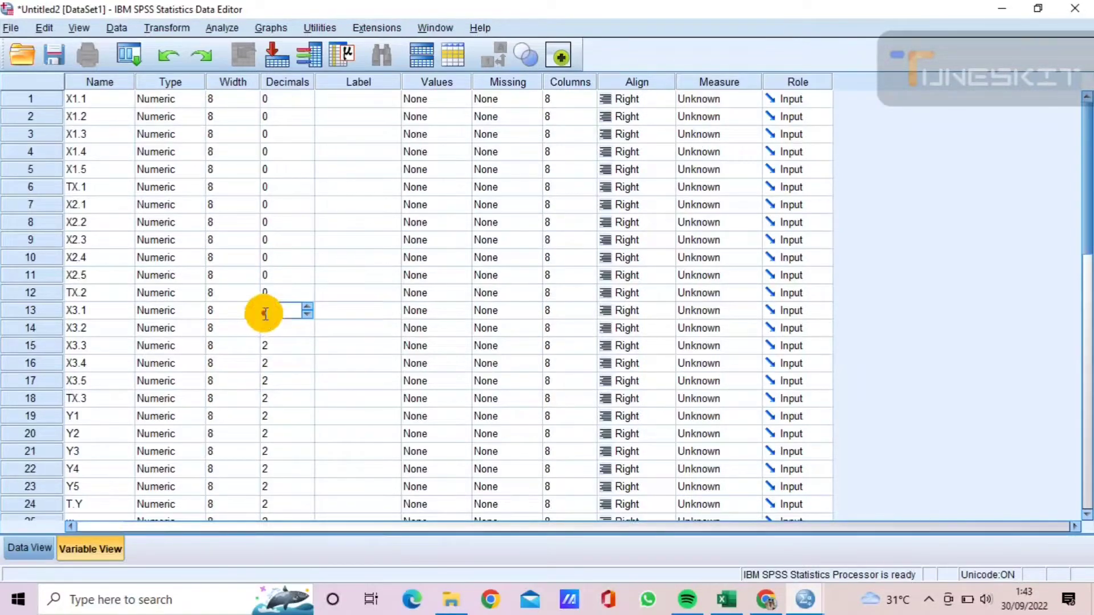
pyautogui.click(304, 315)
pyautogui.click(304, 316)
pyautogui.click(304, 332)
pyautogui.doubleClick(304, 331)
pyautogui.click(305, 346)
pyautogui.doubleClick(306, 349)
# Step: Set the decimals of X3.4, X3.5 and the total variable TX.3 to 0
pyautogui.click(281, 363)
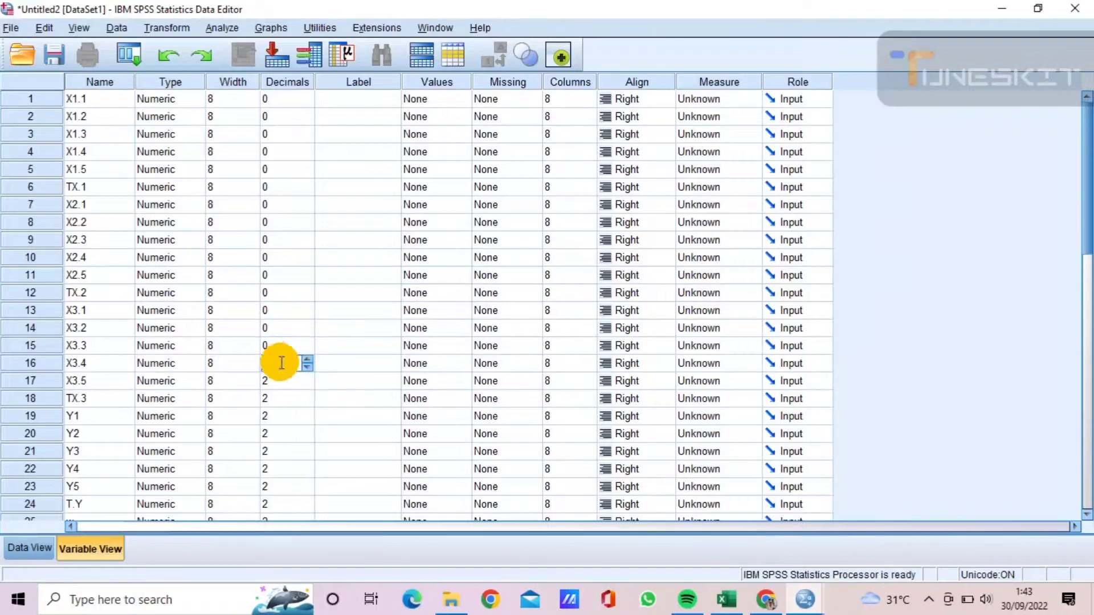
pyautogui.doubleClick(307, 367)
pyautogui.click(291, 380)
pyautogui.doubleClick(308, 384)
pyautogui.click(304, 399)
pyautogui.doubleClick(309, 403)
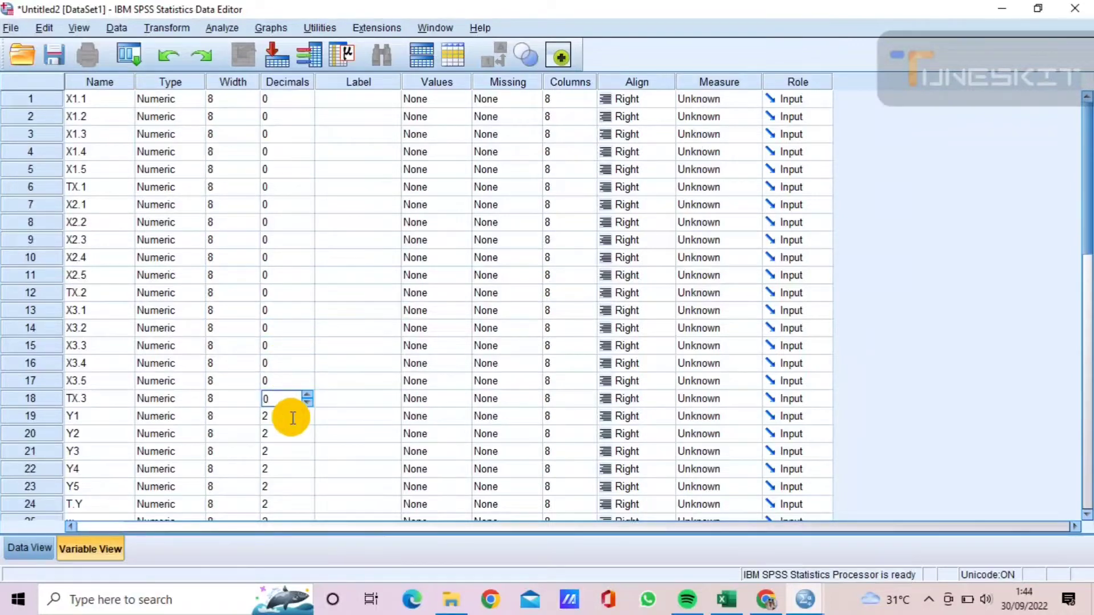
# Step: Set the decimals of the variables Y1 to Y5 and the total variable T.Y to 0
pyautogui.click(294, 417)
pyautogui.doubleClick(308, 420)
pyautogui.click(303, 433)
pyautogui.doubleClick(310, 437)
pyautogui.moveTo(1087, 234); pyautogui.dragTo(1087, 263)
pyautogui.click(290, 373)
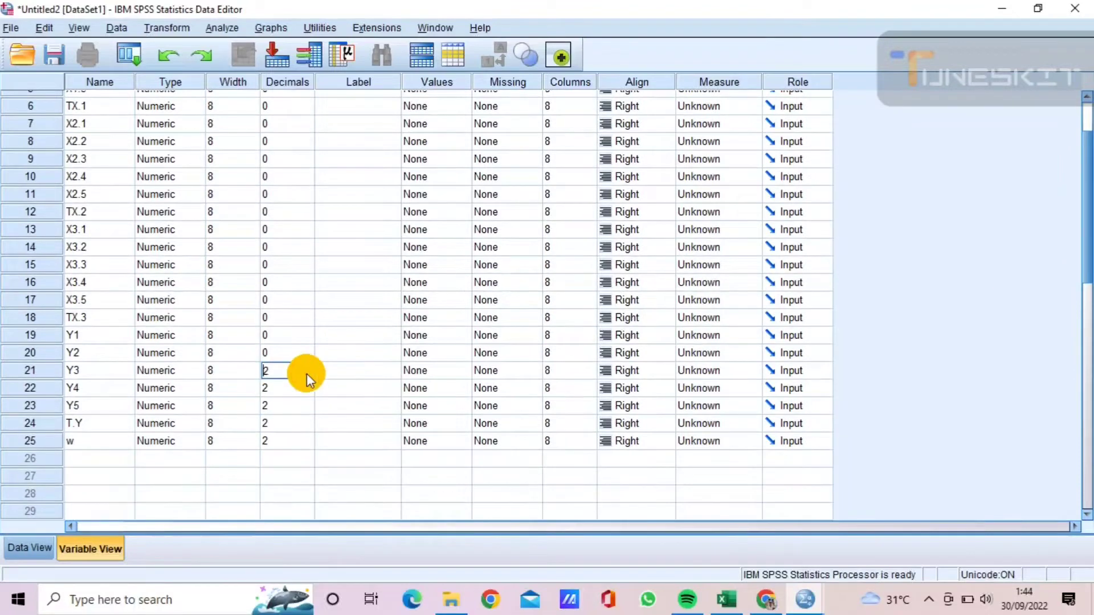
pyautogui.click(290, 405)
pyautogui.doubleClick(307, 409)
pyautogui.click(287, 423)
pyautogui.doubleClick(306, 427)
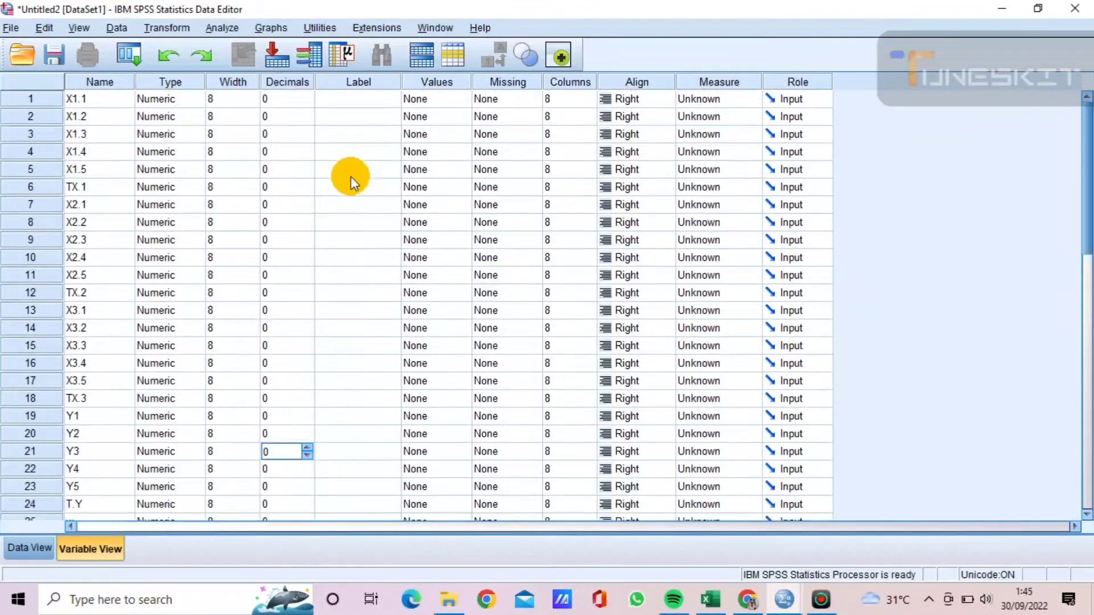
# Step: Check the X1 variable's name in the Excel PRIMER sheet and label TX.1 in SPSS as Profesionalisme_Auditor
pyautogui.click(351, 187)
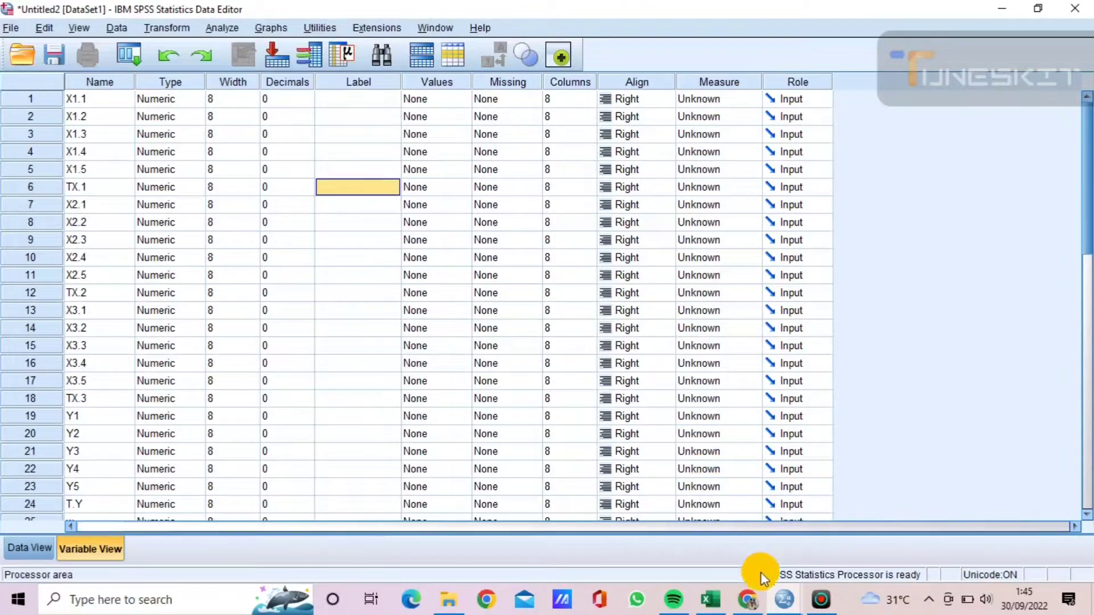
pyautogui.click(710, 601)
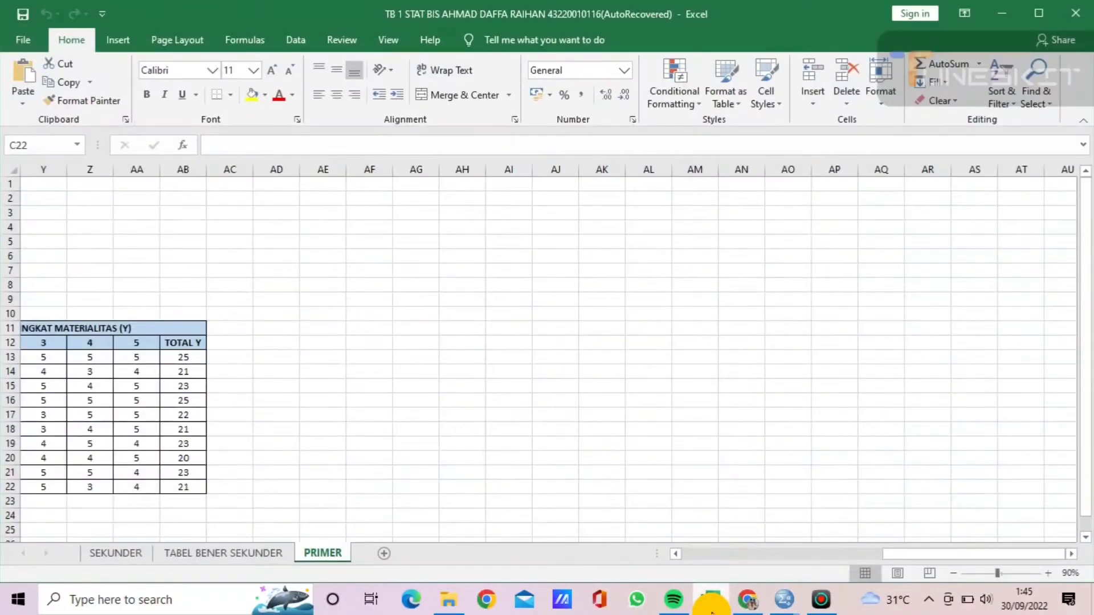
pyautogui.press('Left')
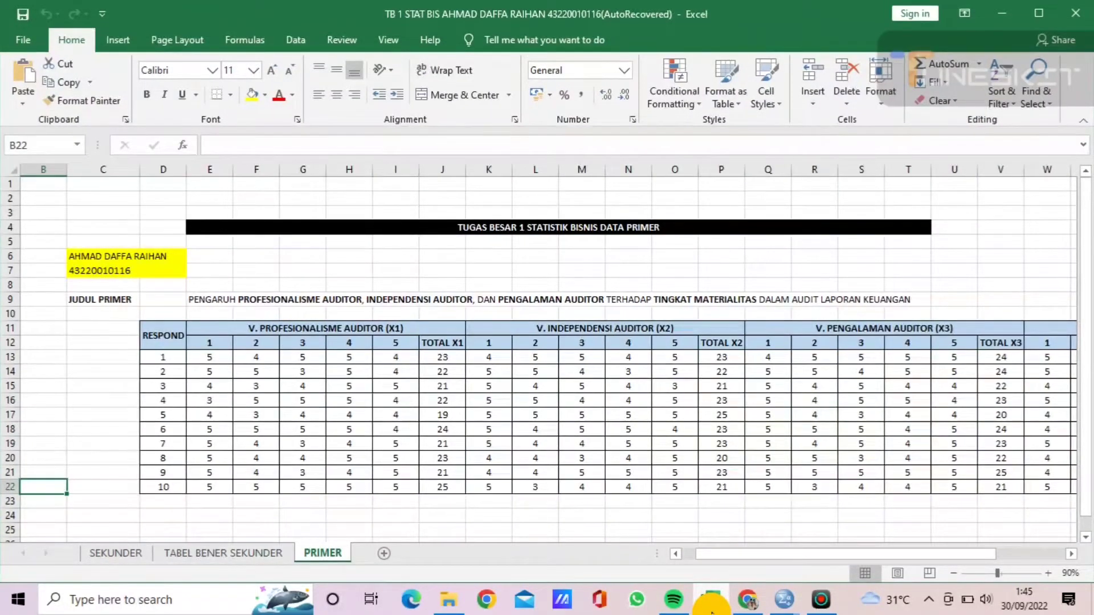
pyautogui.press('Right')
pyautogui.click(711, 604)
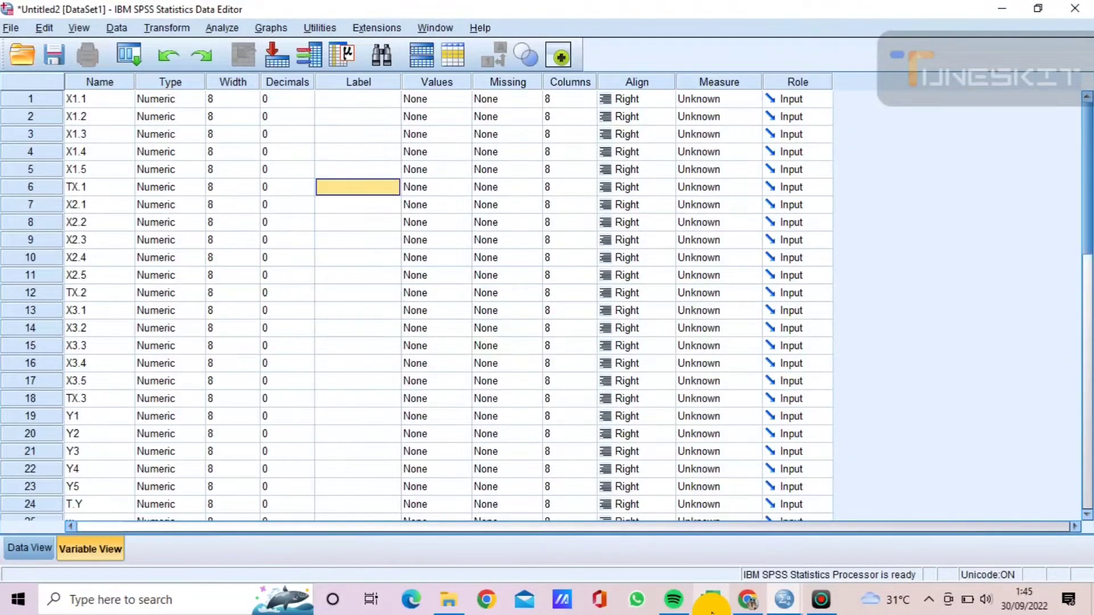
pyautogui.write('Profe')
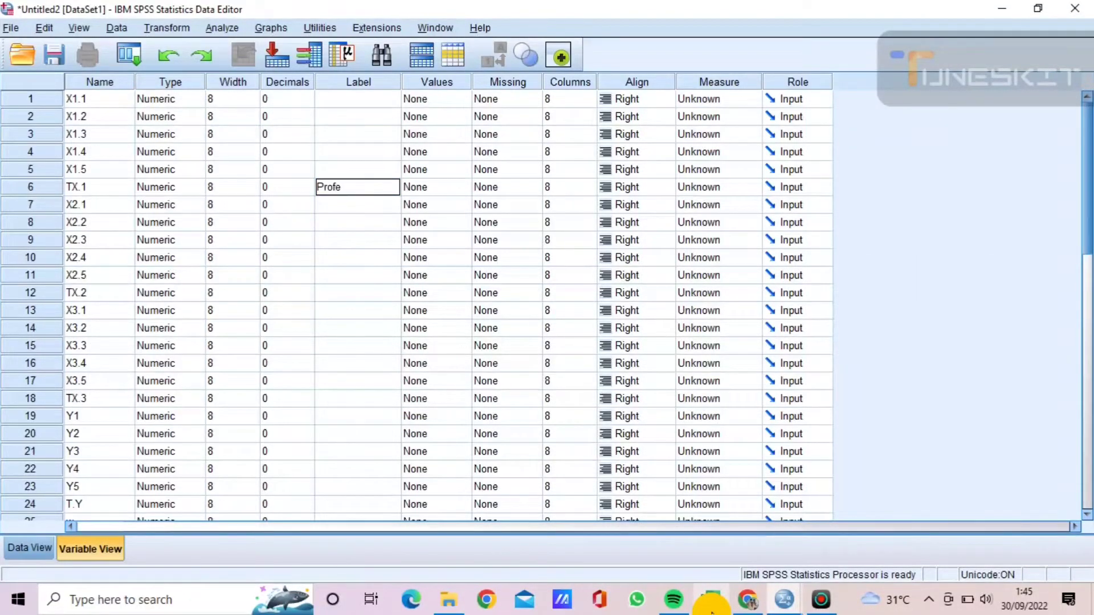
pyautogui.write('sionalisme_Auditor')
pyautogui.press('Return')
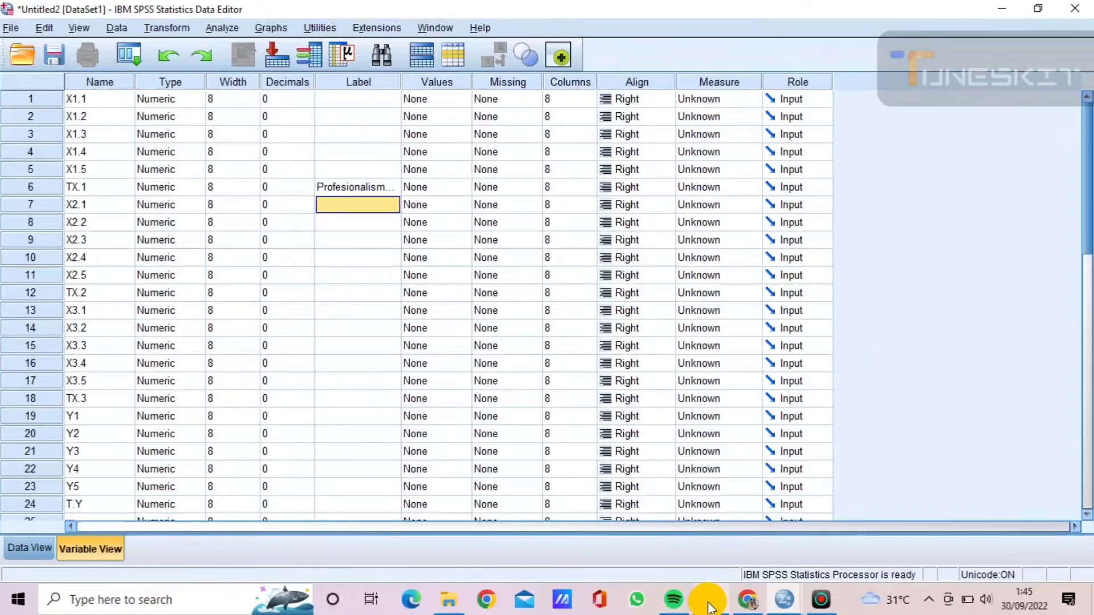
# Step: Check the X2 variable's name in the Excel PRIMER sheet and label TX.2 in SPSS as Indenpendensi_Auditor
pyautogui.click(709, 601)
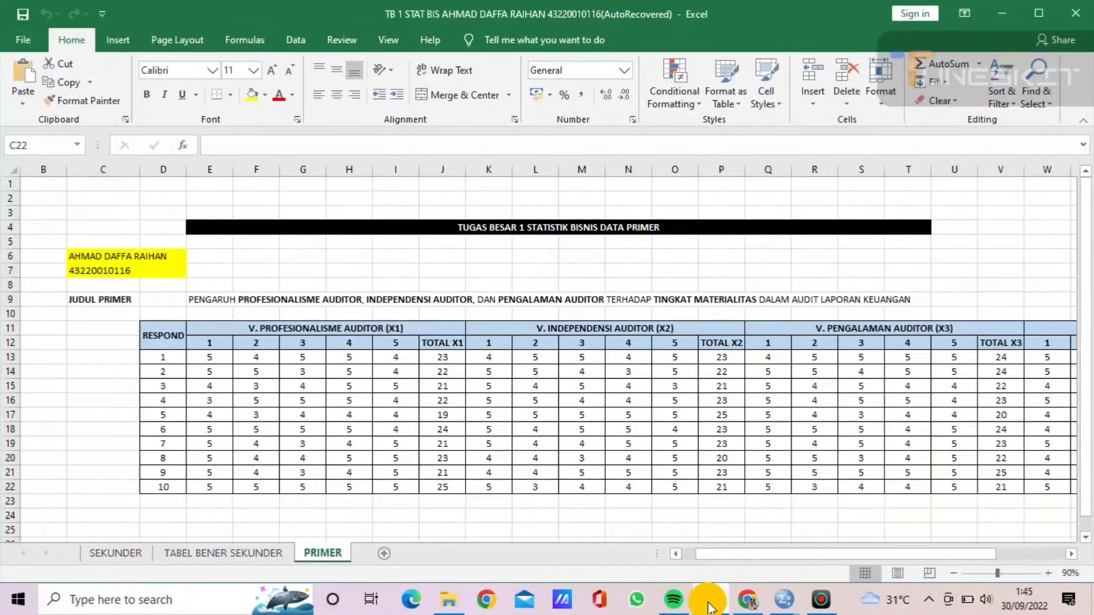
pyautogui.click(709, 604)
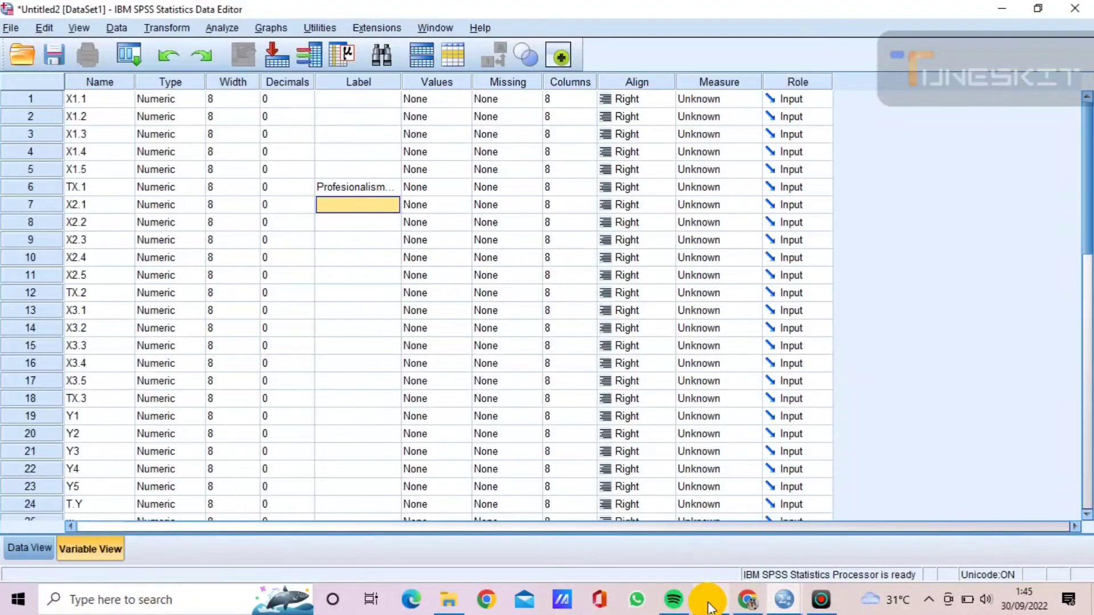
pyautogui.press('Down')
pyautogui.press('Down')
pyautogui.press('Down')
pyautogui.press('Down')
pyautogui.press('Down')
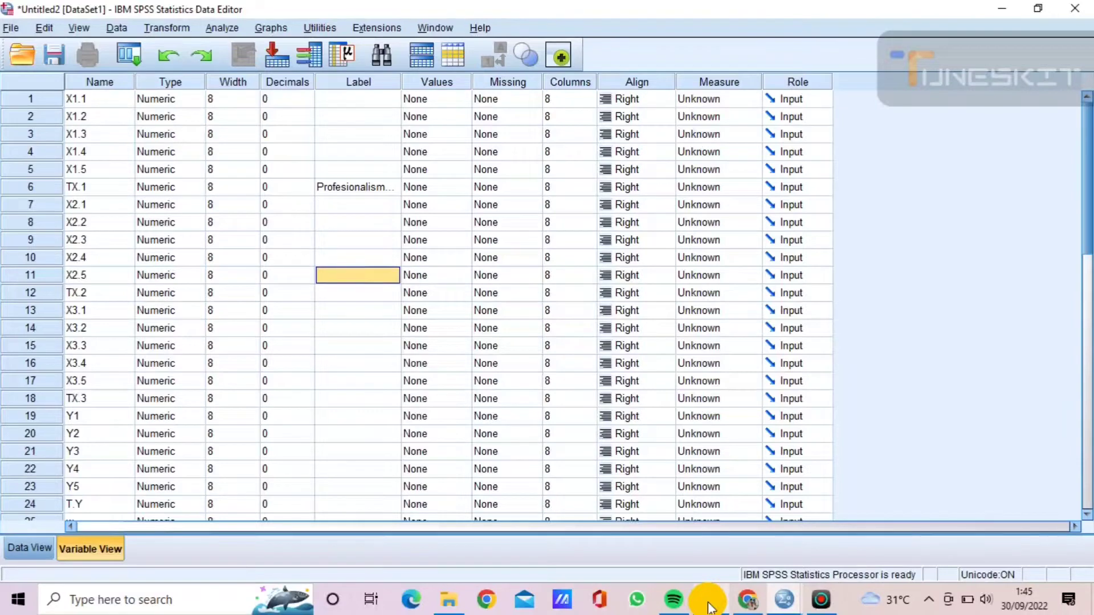
pyautogui.write('Inde')
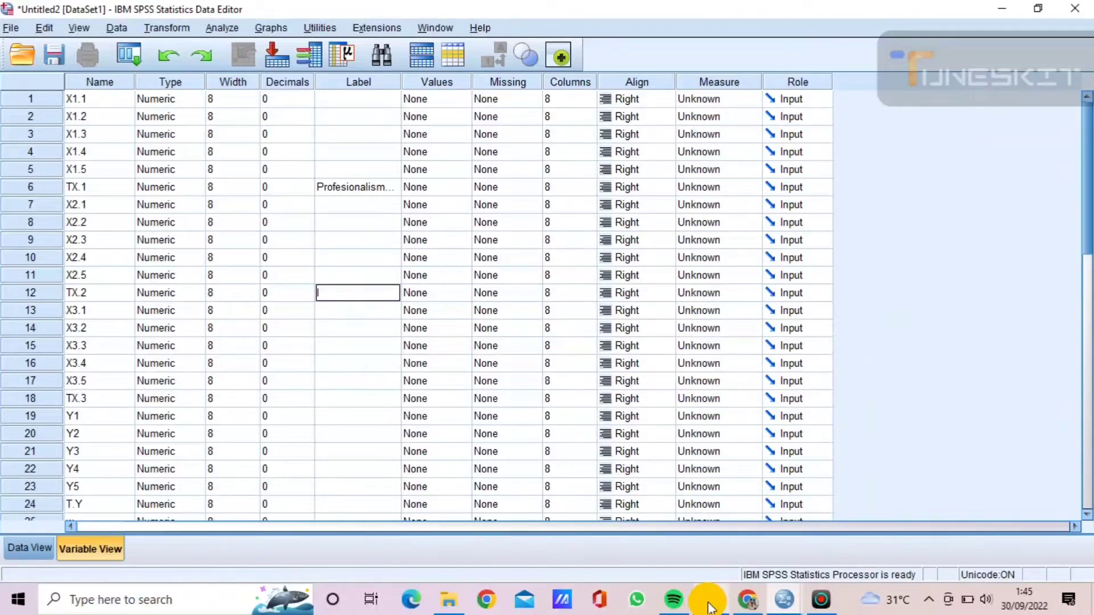
pyautogui.write('npendens')
pyautogui.write('i_Auditor')
pyautogui.press('Return')
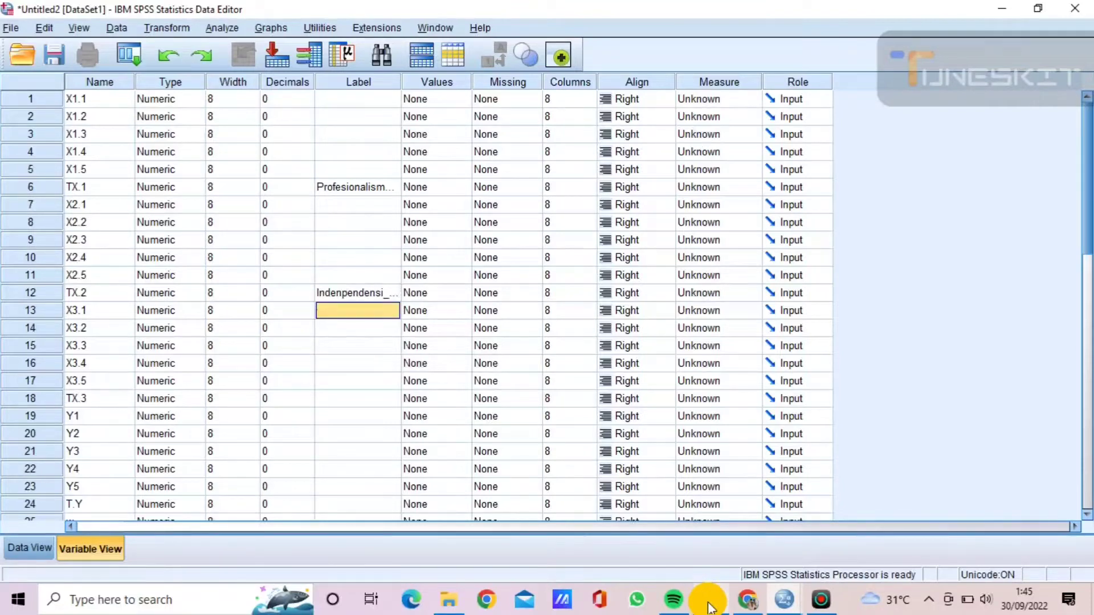
pyautogui.press('Down')
pyautogui.press('Down')
pyautogui.press('Up')
pyautogui.press('Up')
pyautogui.press('Left')
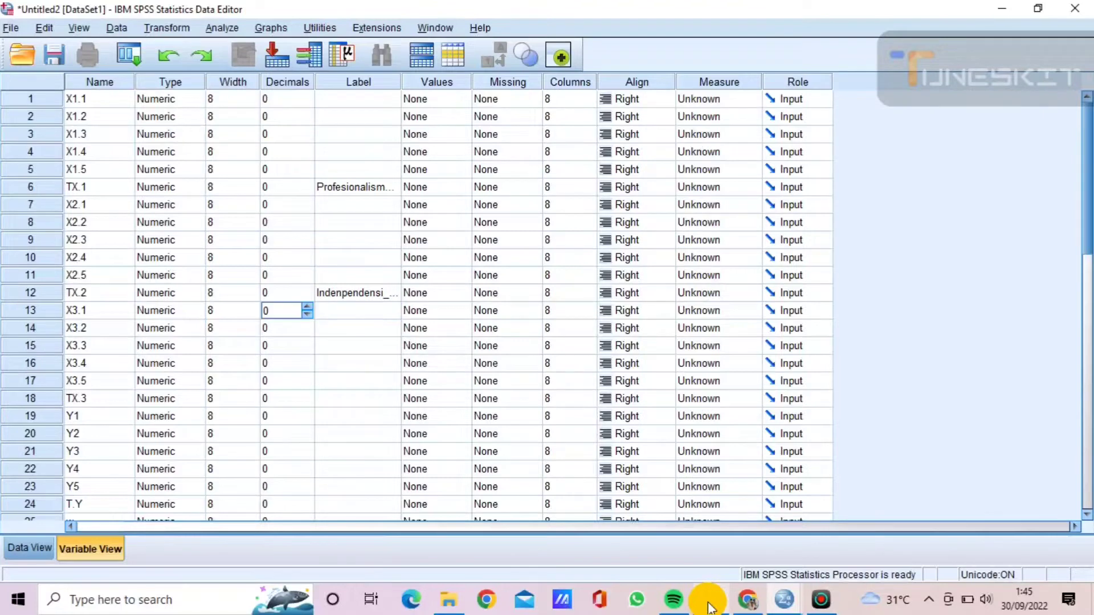
pyautogui.press('Left')
pyautogui.press('Up')
pyautogui.press('Left')
pyautogui.press('Left')
pyautogui.press('Right')
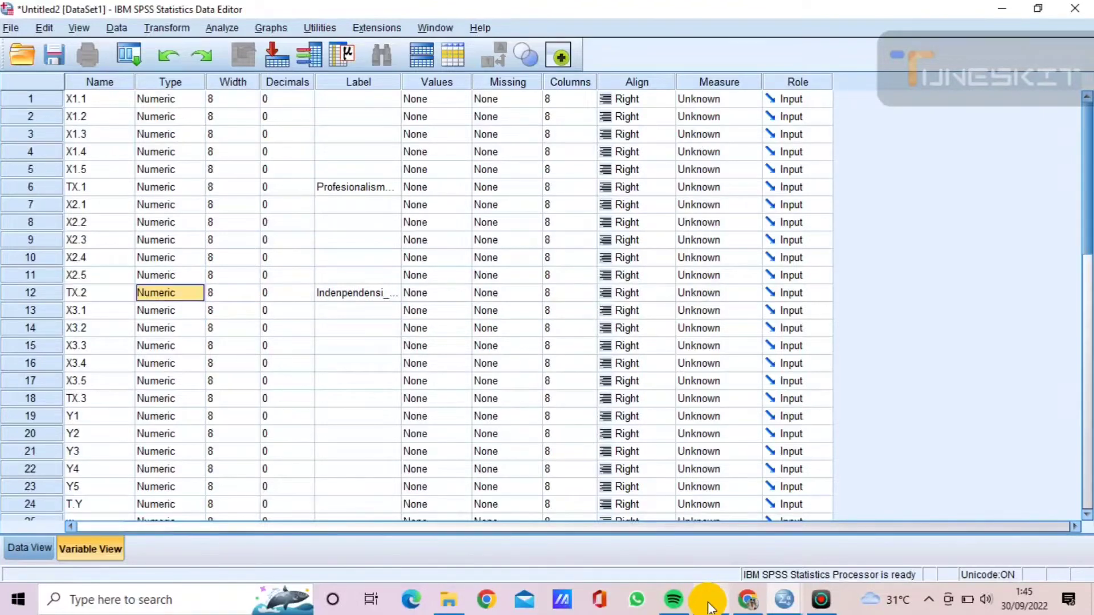
pyautogui.press('Right')
pyautogui.press('Right')
# Step: Check the X3 variable's name in the Excel PRIMER sheet and label TX.3 in SPSS as Pengalaman_Auditor
pyautogui.press('Down')
pyautogui.press('Down')
pyautogui.press('Down')
pyautogui.press('Down')
pyautogui.press('Down')
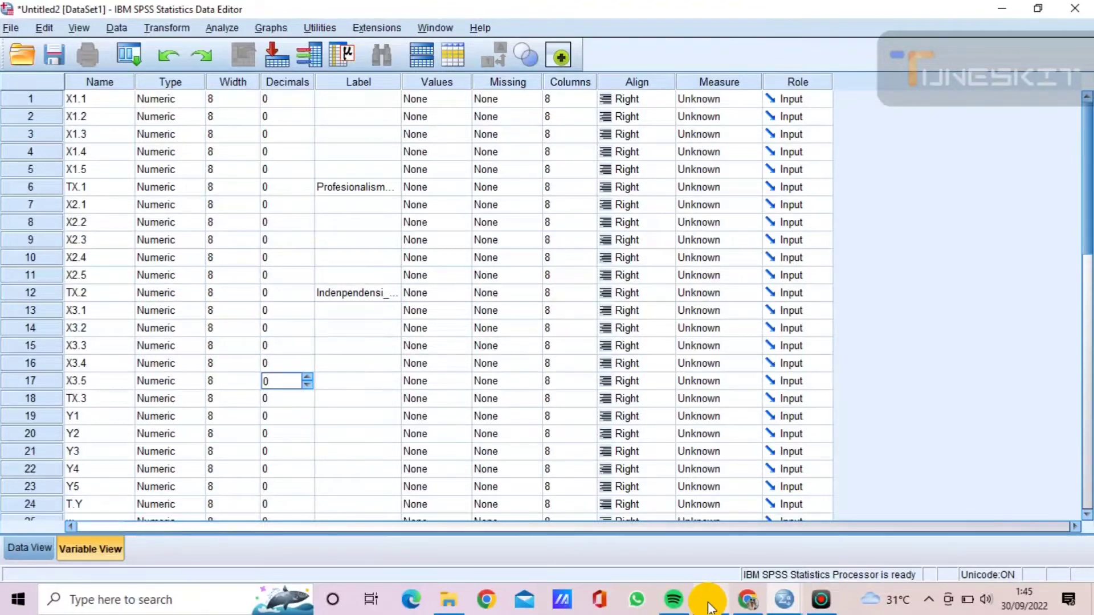
pyautogui.press('Down')
pyautogui.press('Right')
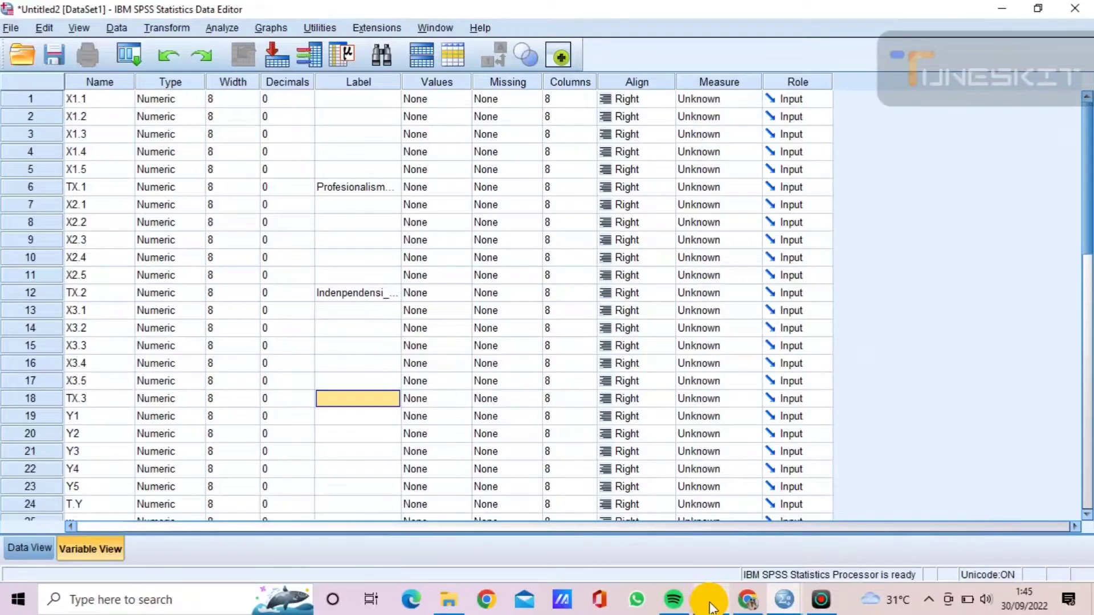
pyautogui.click(710, 604)
pyautogui.click(710, 604)
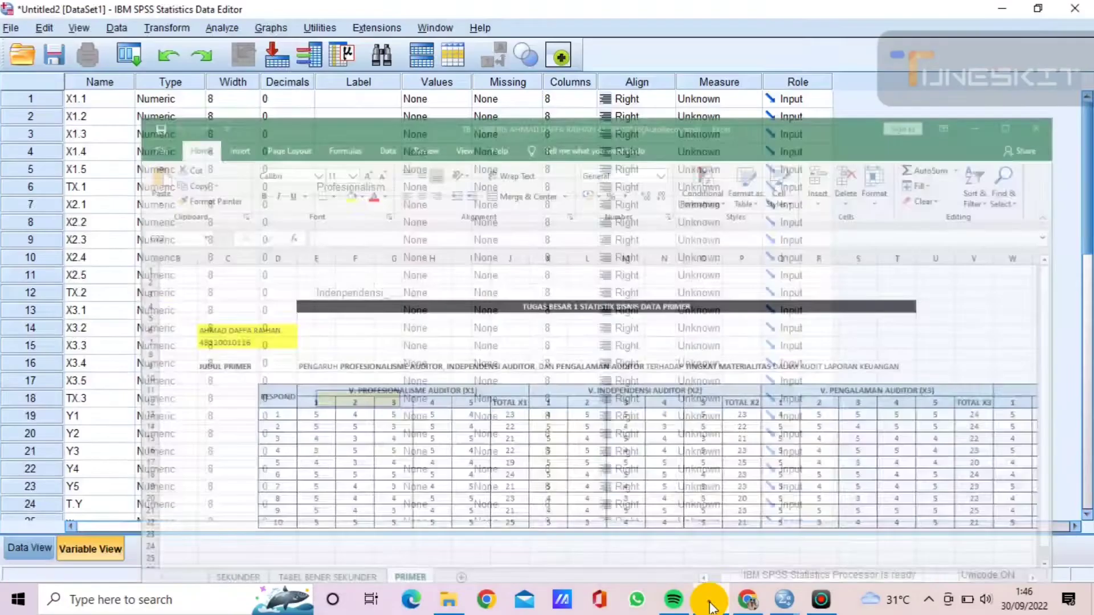
pyautogui.write('Pengalaman')
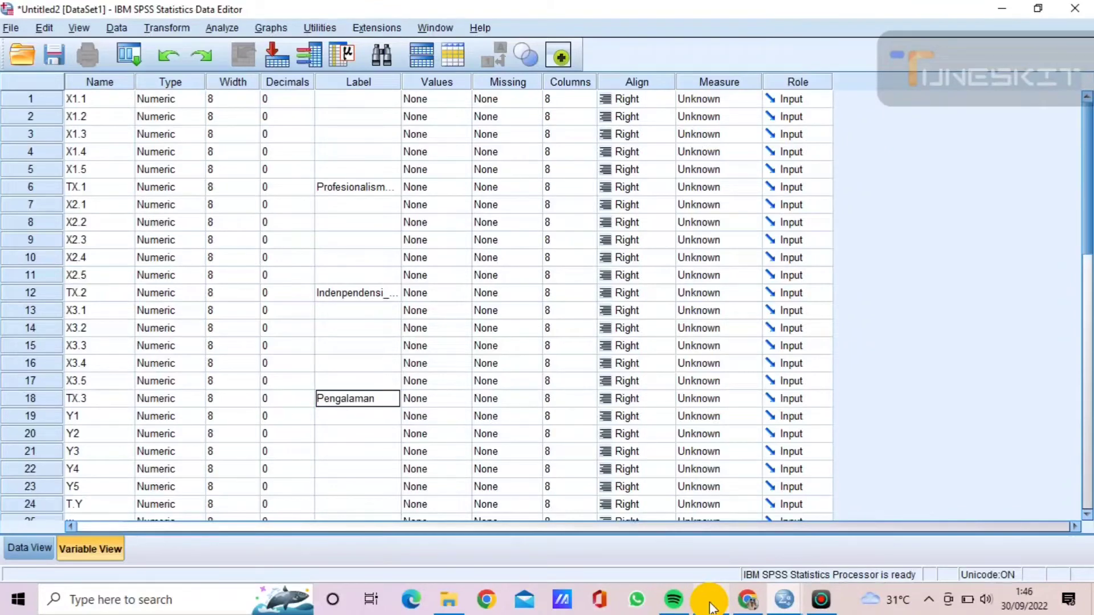
pyautogui.write('_Audi')
pyautogui.write('r')
pyautogui.press('Return')
# Step: Delete the stray variable w in row 25 of the variable list
pyautogui.press('Down')
pyautogui.press('Down')
pyautogui.press('Down')
pyautogui.press('Down')
pyautogui.press('Down')
pyautogui.press('Down')
pyautogui.press('Down')
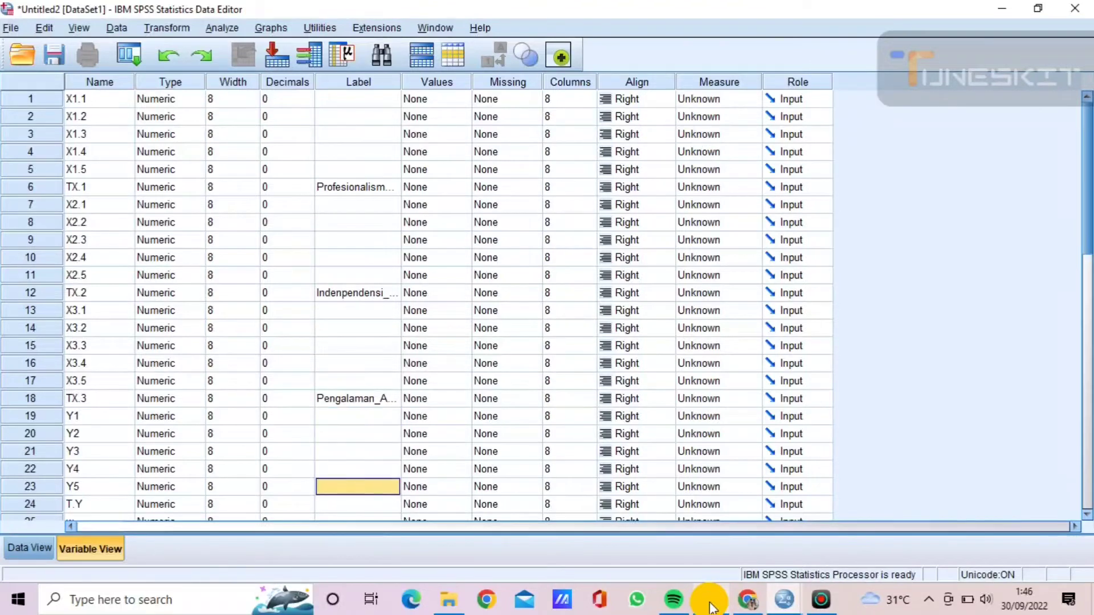
pyautogui.press('Up')
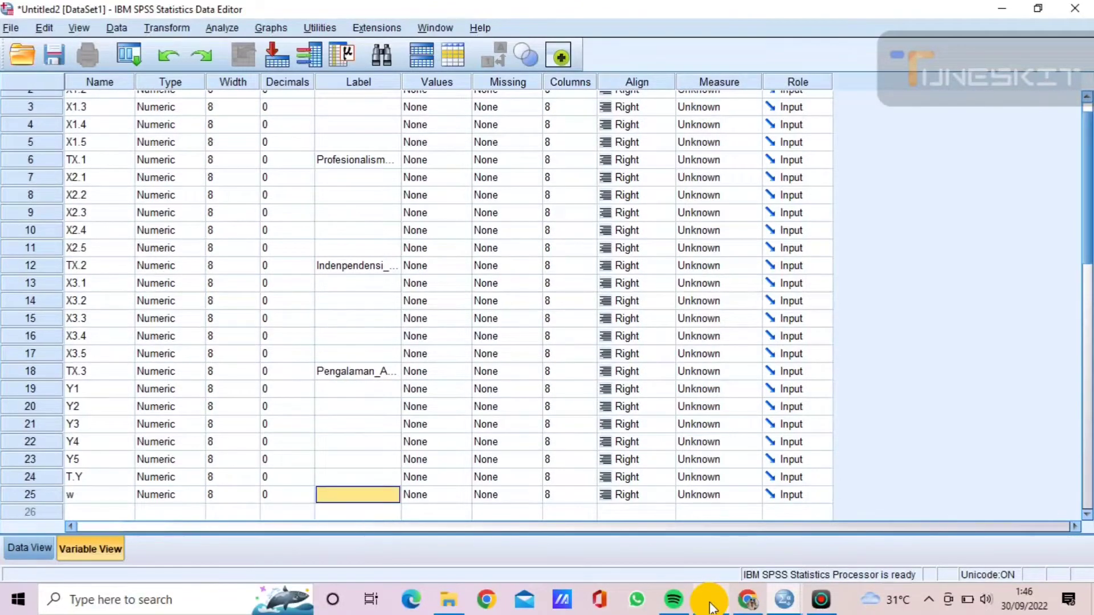
pyautogui.press('Left')
pyautogui.press('Left')
pyautogui.press('F2')
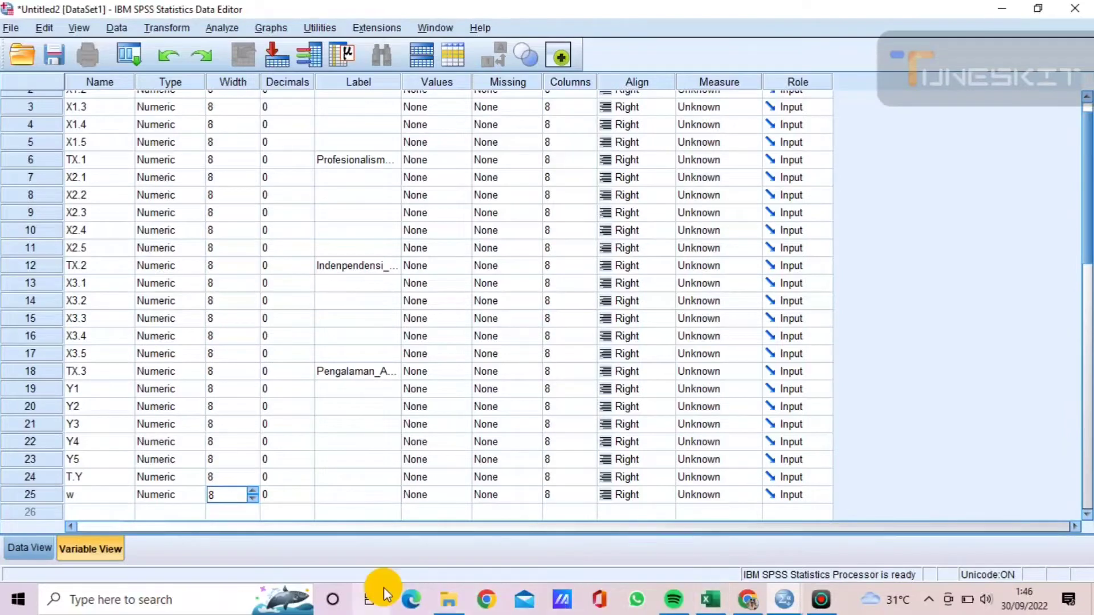
pyautogui.click(91, 494)
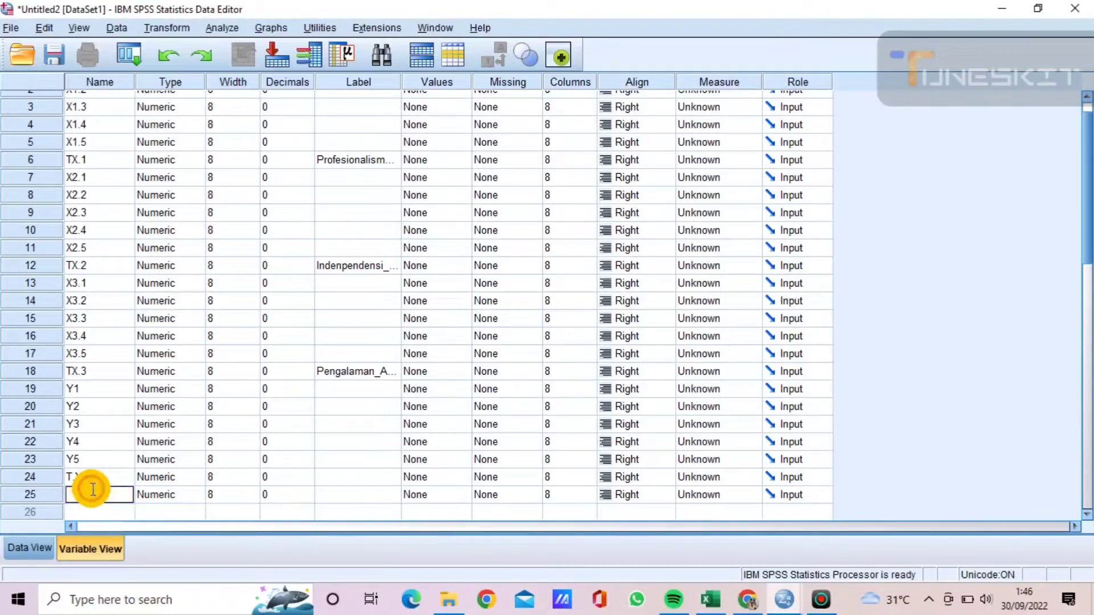
pyautogui.click(8, 492)
pyautogui.rightClick(9, 491)
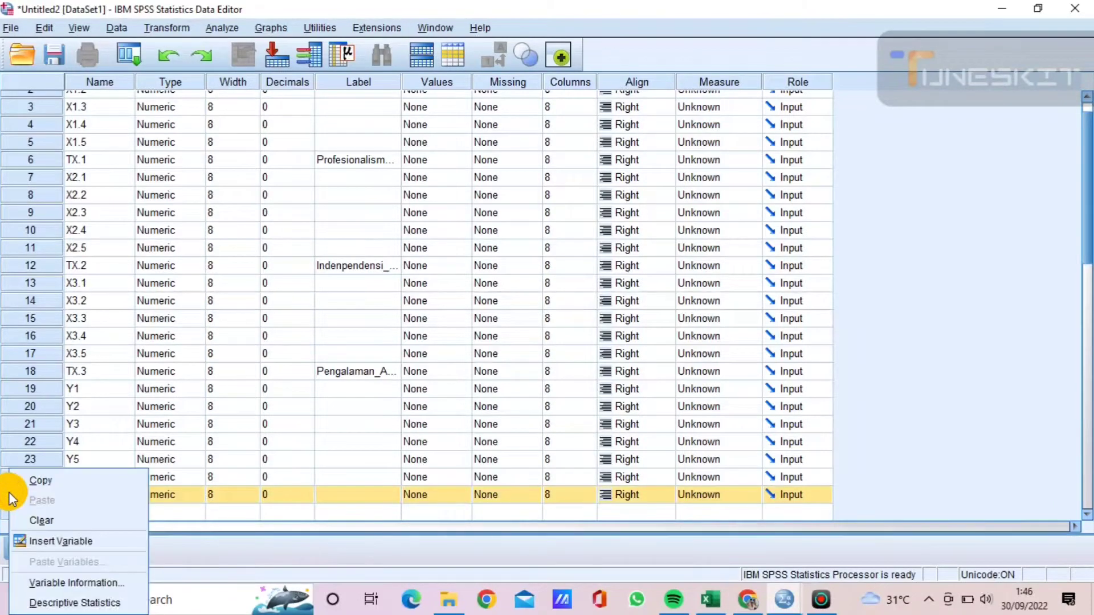
pyautogui.click(49, 519)
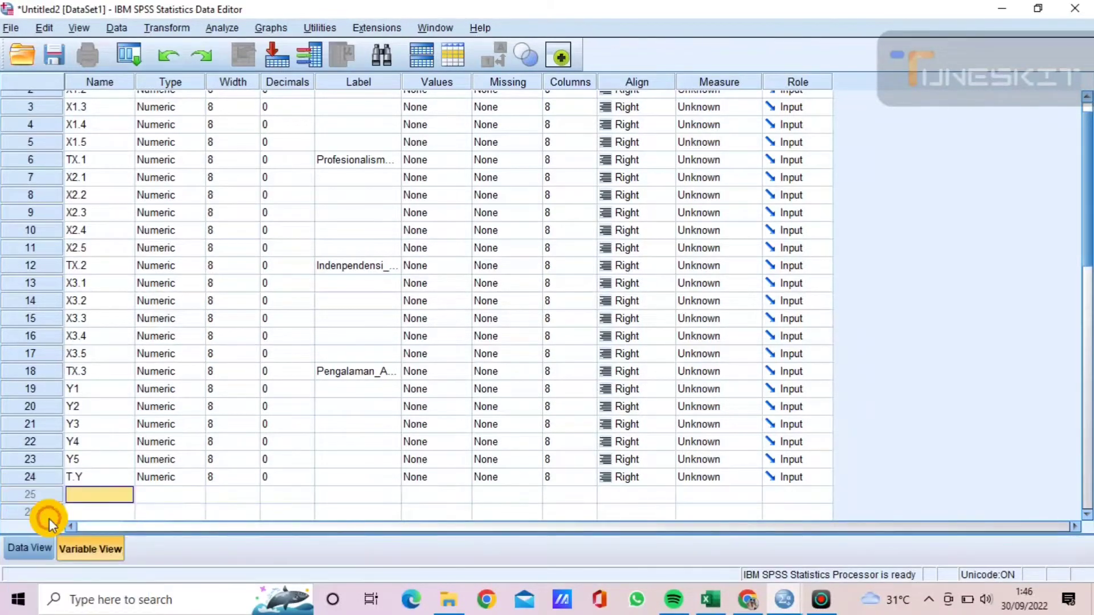
# Step: Check the Y variable's name in the Excel PRIMER sheet and label T.Y in SPSS as Tingkat_Materialitas
pyautogui.click(350, 471)
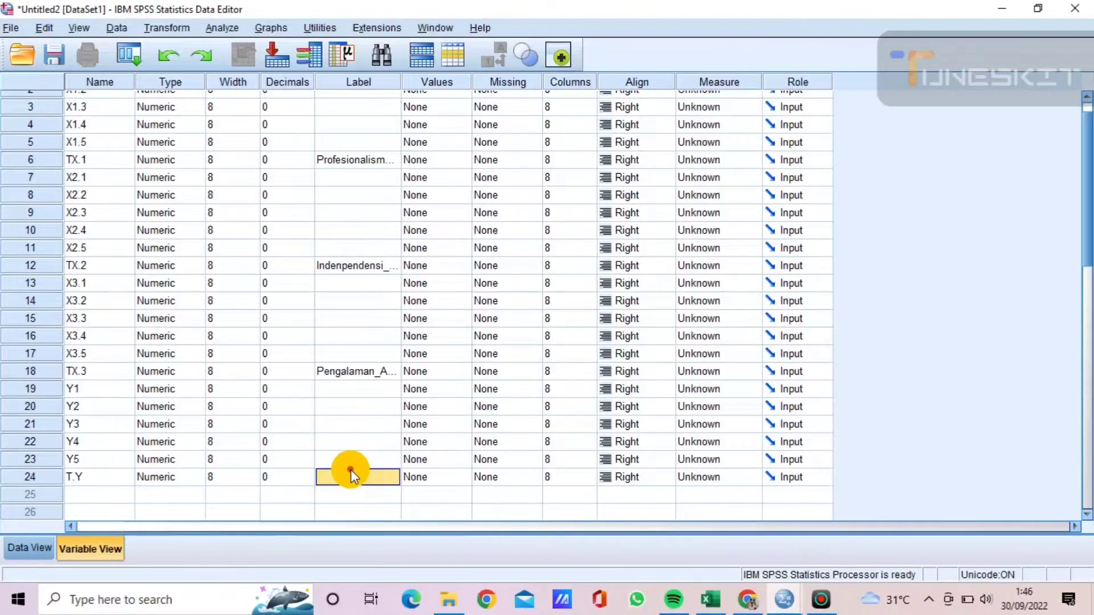
pyautogui.click(702, 605)
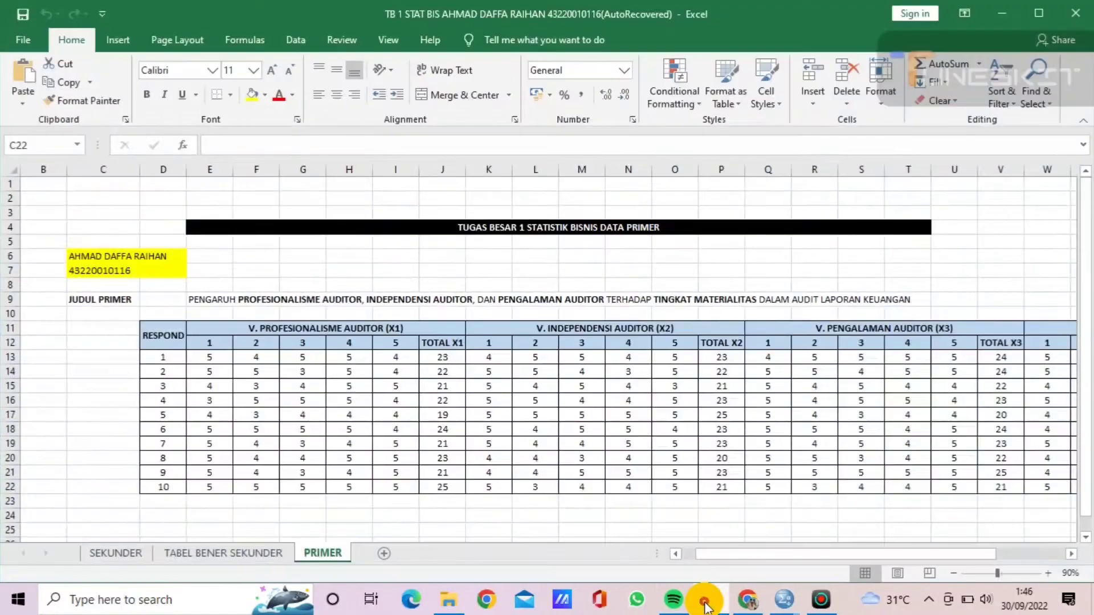
pyautogui.click(705, 605)
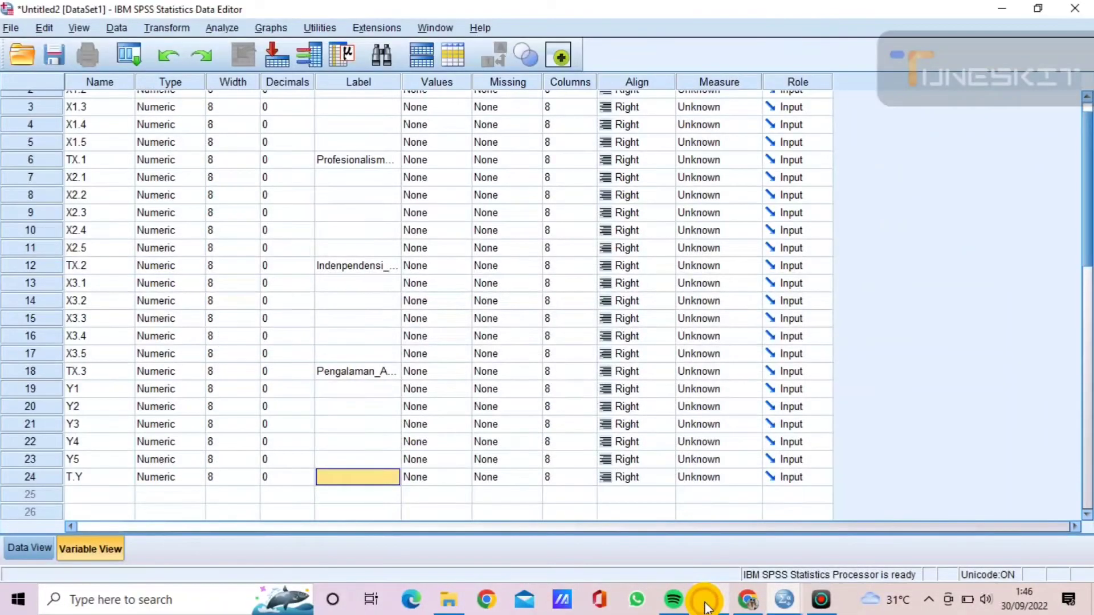
pyautogui.write('Tin')
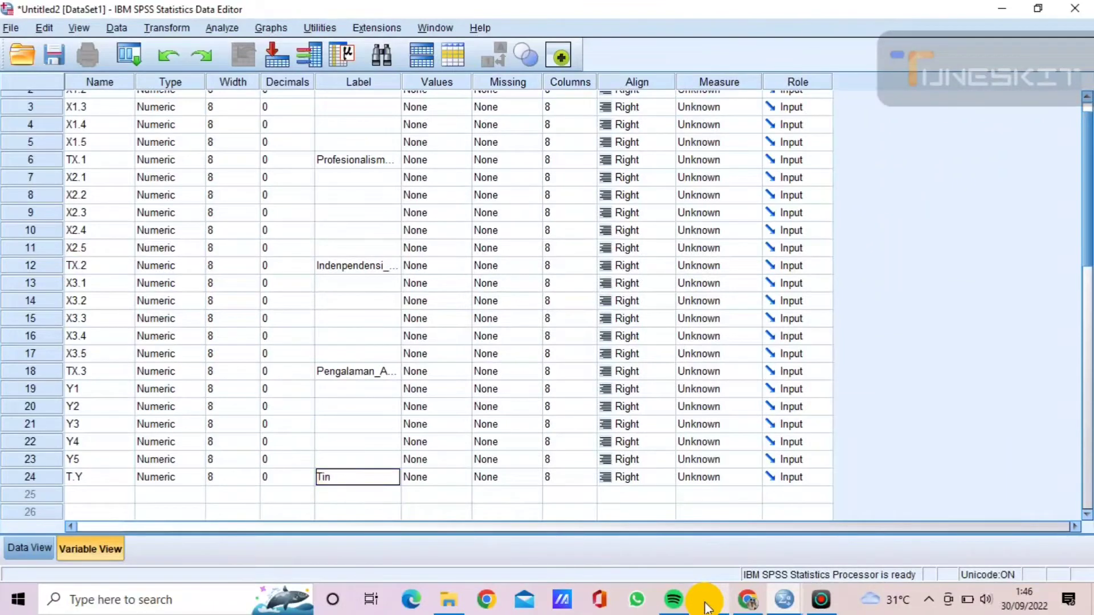
pyautogui.write('gkat_Materialitas')
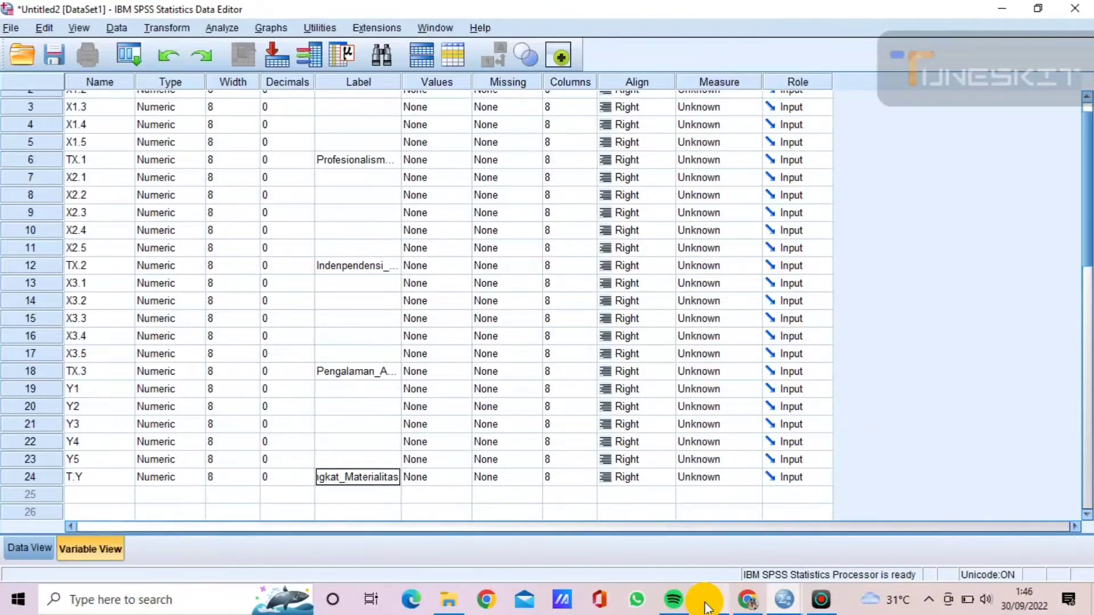
pyautogui.press('Return')
# Step: Return to the first variable and widen the Label column to fit the full label texts
pyautogui.press('Up')
pyautogui.press('Up')
pyautogui.press('Up')
pyautogui.press('Up')
pyautogui.press('Up')
pyautogui.press('Up')
pyautogui.press('Up')
pyautogui.press('Up')
pyautogui.press('Up')
pyautogui.press('Up')
pyautogui.press('Up')
pyautogui.press('Up')
pyautogui.press('Up')
pyautogui.press('Up')
pyautogui.press('Up')
pyautogui.press('Up')
pyautogui.press('Up')
pyautogui.press('Up')
pyautogui.press('Up')
pyautogui.press('Up')
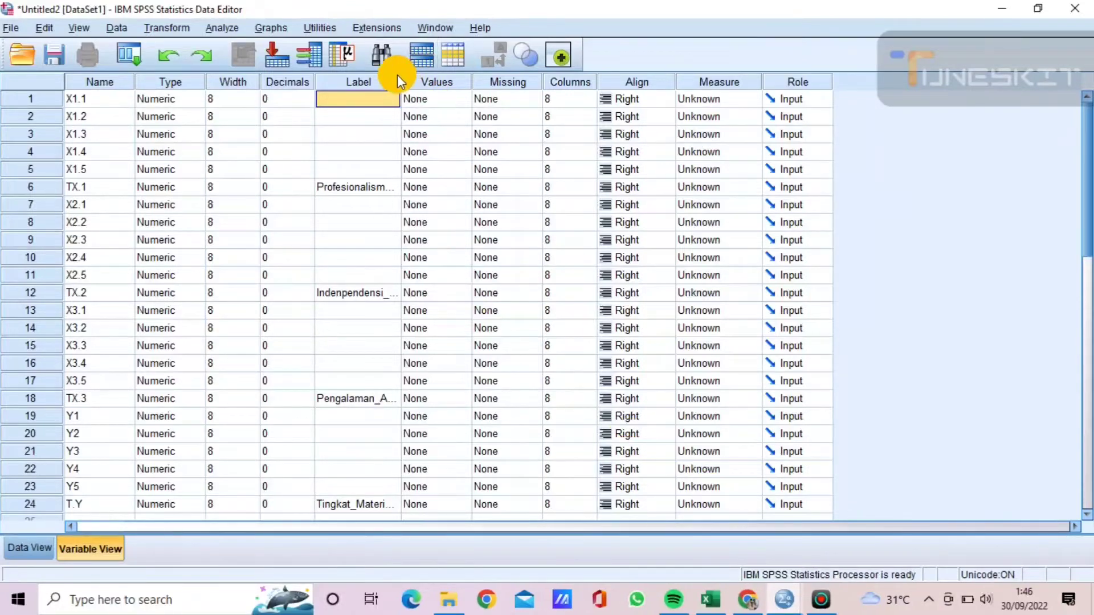
pyautogui.moveTo(410, 79); pyautogui.dragTo(447, 94)
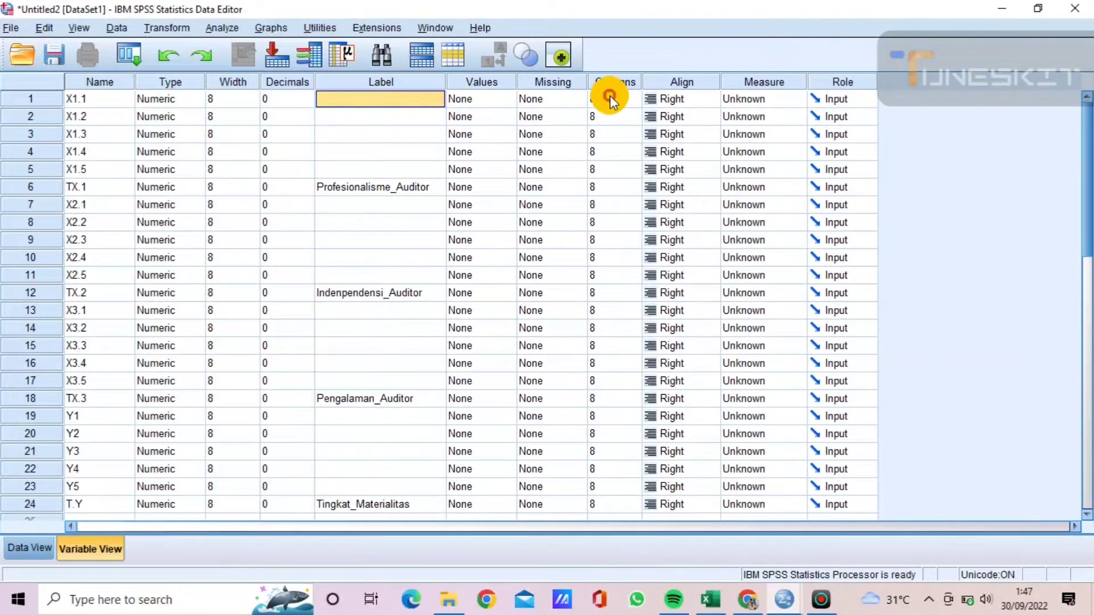
# Step: Set the measurement level of the variables X1.1 to X1.5 and the total TX.1 to Ordinal
pyautogui.click(760, 99)
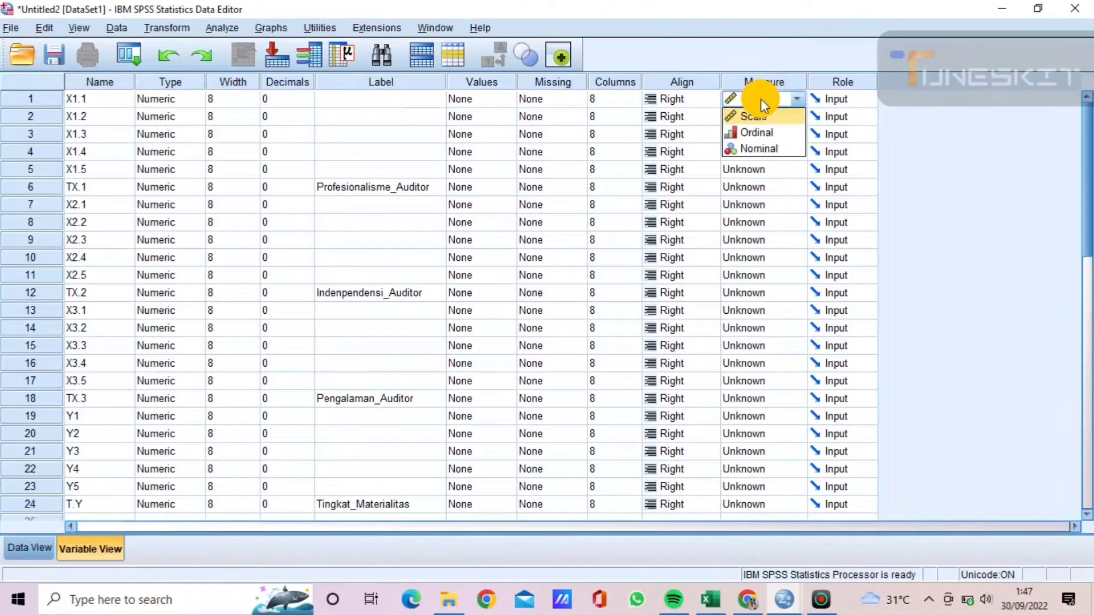
pyautogui.click(761, 132)
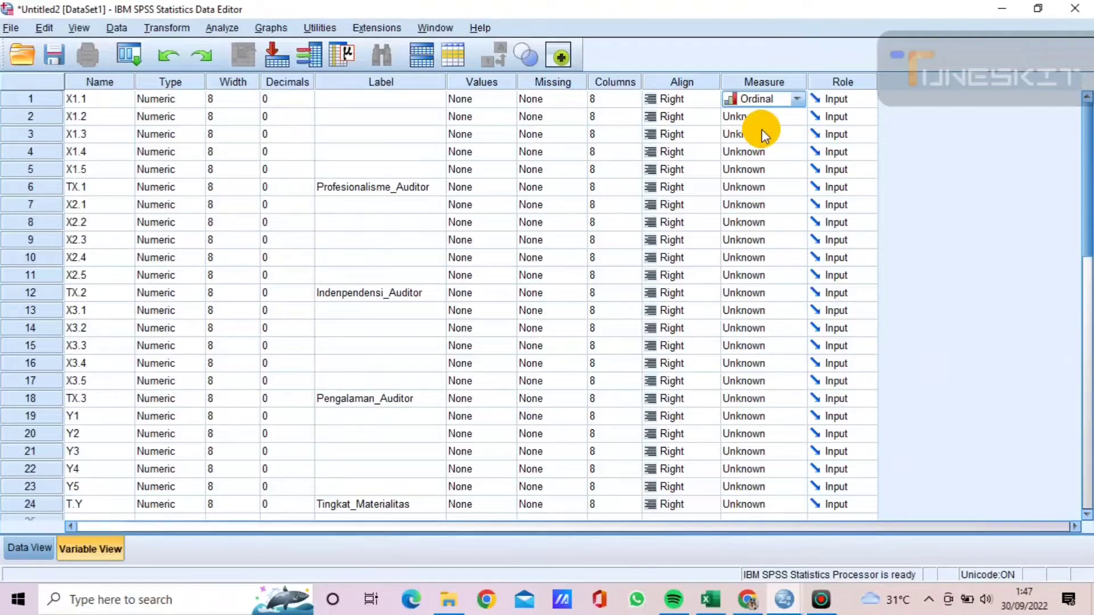
pyautogui.click(761, 117)
pyautogui.click(762, 150)
pyautogui.click(762, 151)
pyautogui.click(760, 186)
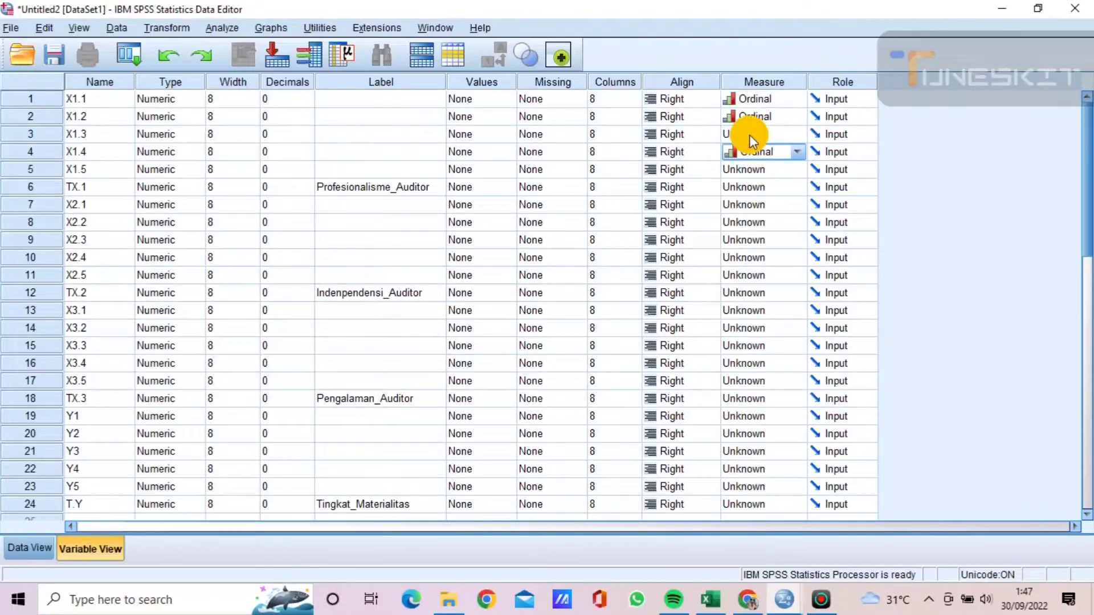
pyautogui.click(750, 135)
pyautogui.click(757, 168)
pyautogui.click(764, 170)
pyautogui.click(769, 205)
pyautogui.click(764, 187)
pyautogui.click(764, 222)
# Step: Set the measurement level of the variables X2.1 to X2.5 and the total TX.2 to Ordinal
pyautogui.click(761, 205)
pyautogui.click(758, 240)
pyautogui.click(763, 257)
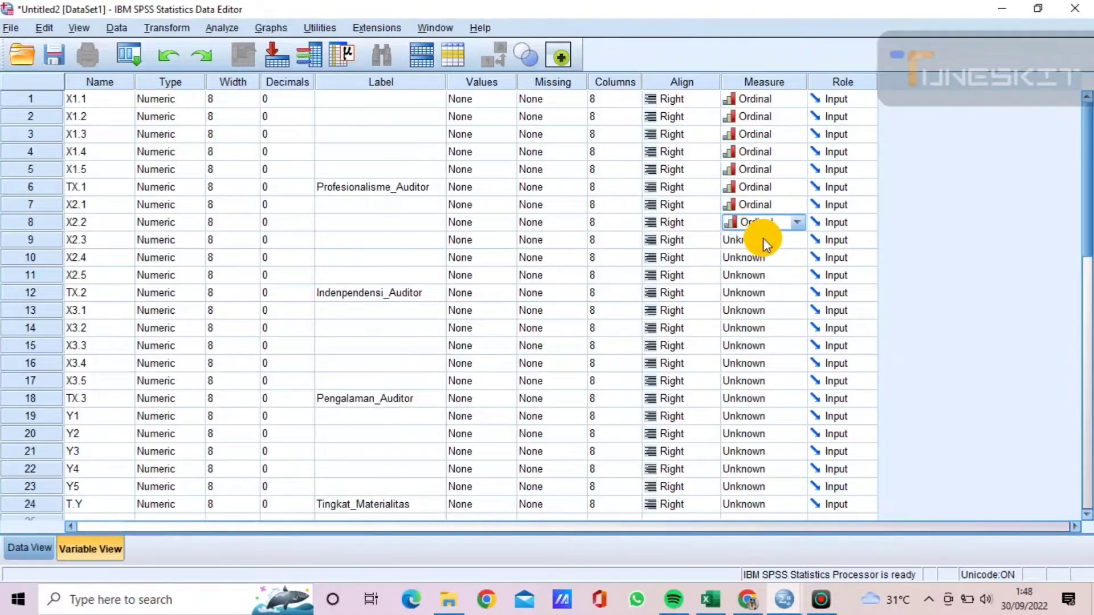
pyautogui.click(767, 275)
pyautogui.click(767, 257)
pyautogui.click(769, 296)
pyautogui.click(764, 276)
pyautogui.click(758, 306)
pyautogui.click(757, 294)
pyautogui.click(751, 325)
# Step: Set the measurement level of the variables X3.1 to X3.5 and the total TX.3 to Ordinal
pyautogui.click(750, 313)
pyautogui.click(751, 344)
pyautogui.click(751, 331)
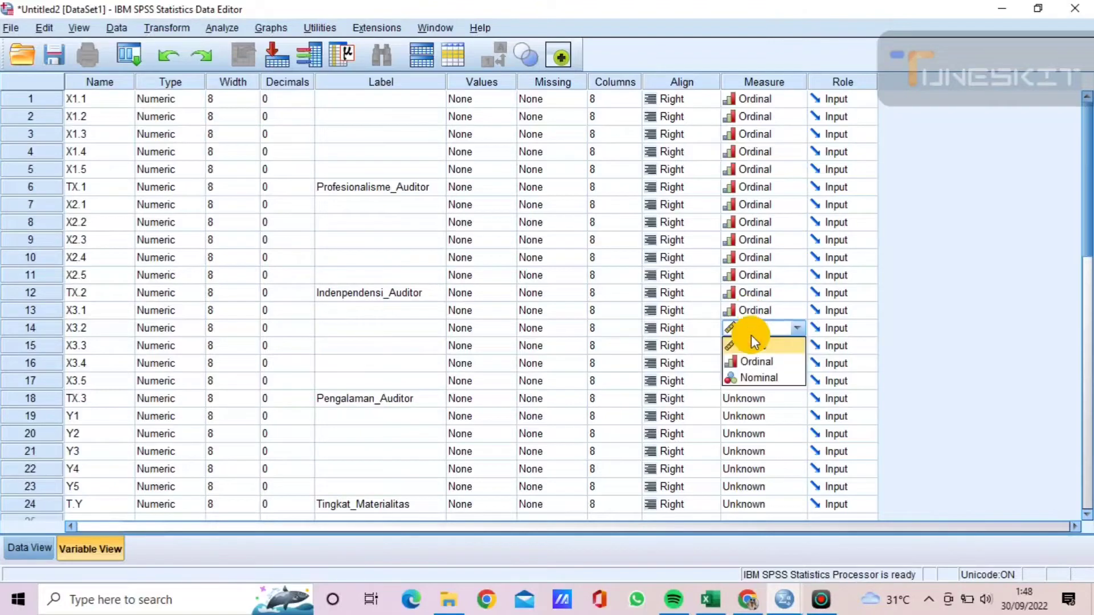
pyautogui.click(757, 396)
pyautogui.click(755, 347)
pyautogui.click(758, 379)
pyautogui.click(758, 382)
pyautogui.click(759, 415)
pyautogui.click(759, 400)
pyautogui.click(762, 432)
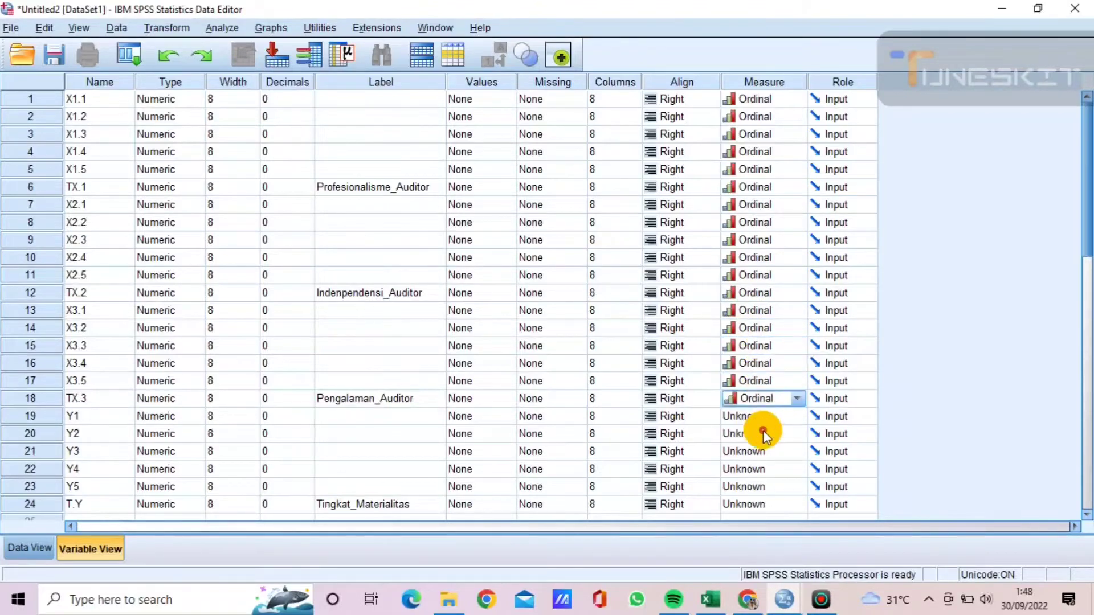
# Step: Set the measurement level of the variables Y1 to Y5 and the total T.Y to Ordinal
pyautogui.click(760, 417)
pyautogui.click(756, 468)
pyautogui.click(756, 451)
pyautogui.click(760, 485)
pyautogui.click(757, 469)
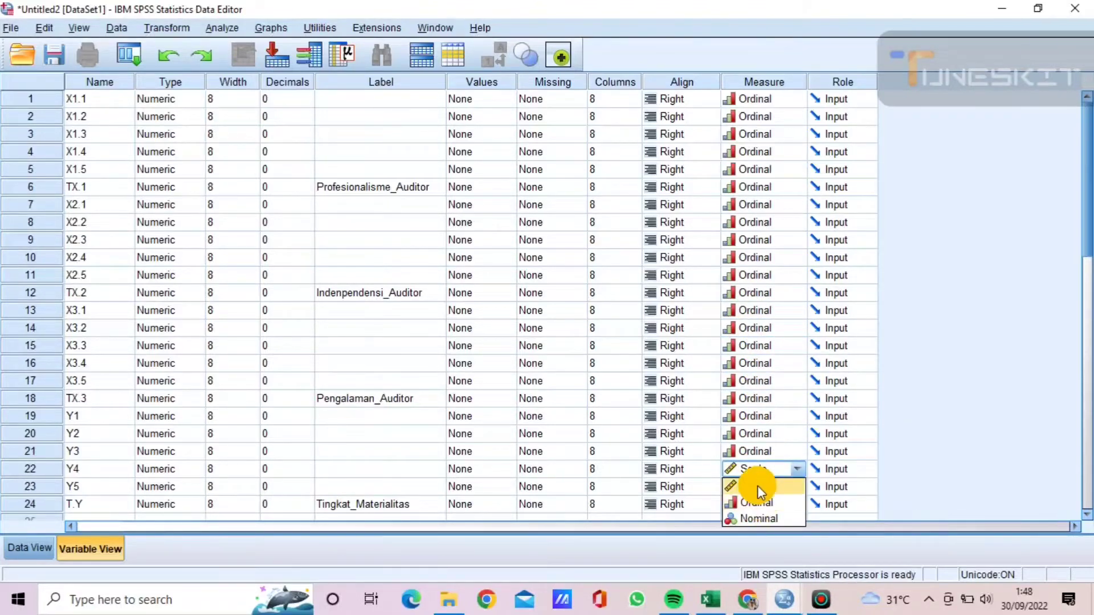
pyautogui.click(759, 502)
pyautogui.click(759, 503)
pyautogui.click(762, 539)
pyautogui.click(759, 486)
pyautogui.click(757, 514)
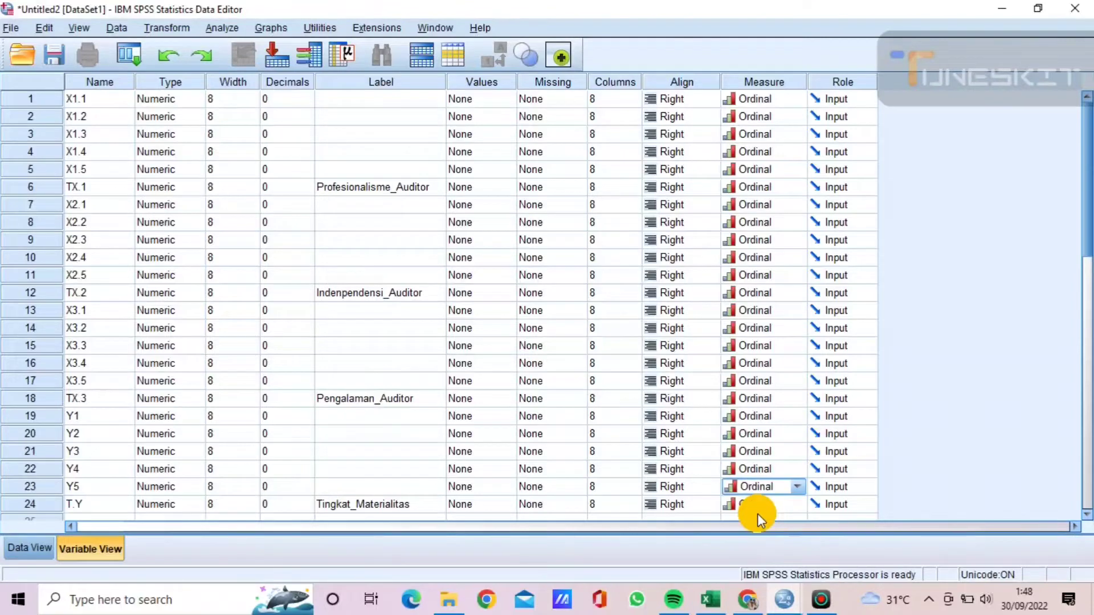
pyautogui.click(467, 487)
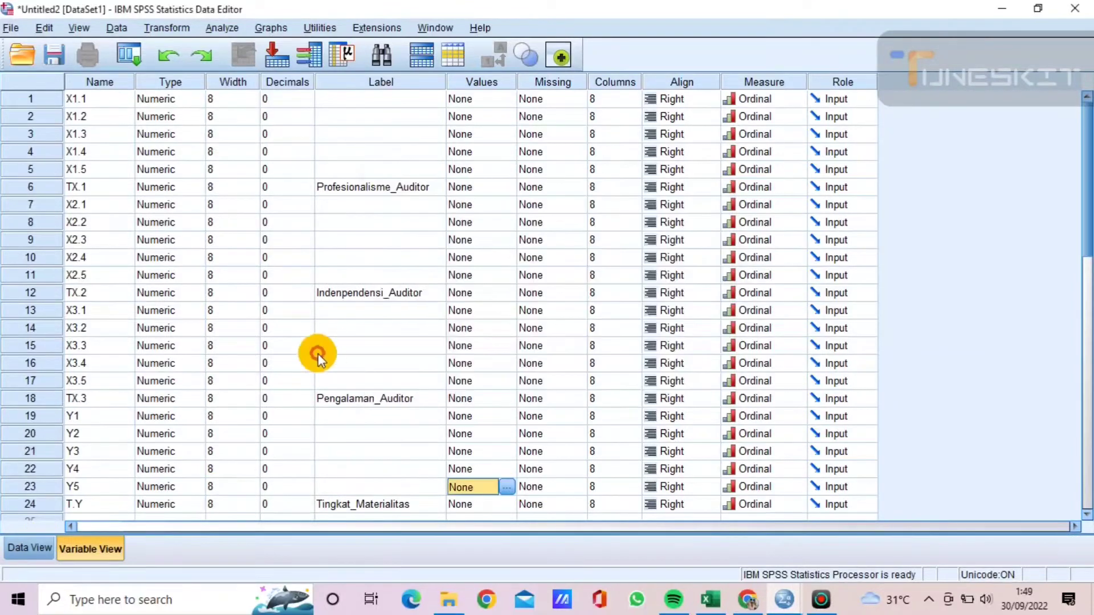
# Step: Show the SPSS data grid, then copy all ten respondents' answers and totals, E13:AB22, from the Excel PRIMER sheet
pyautogui.click(23, 546)
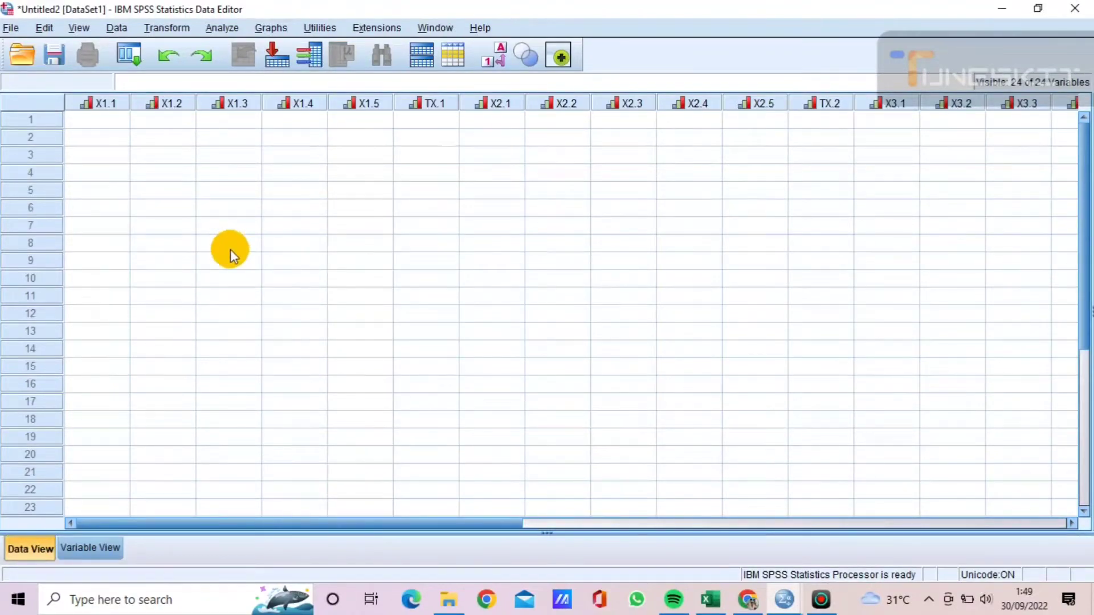
pyautogui.click(711, 600)
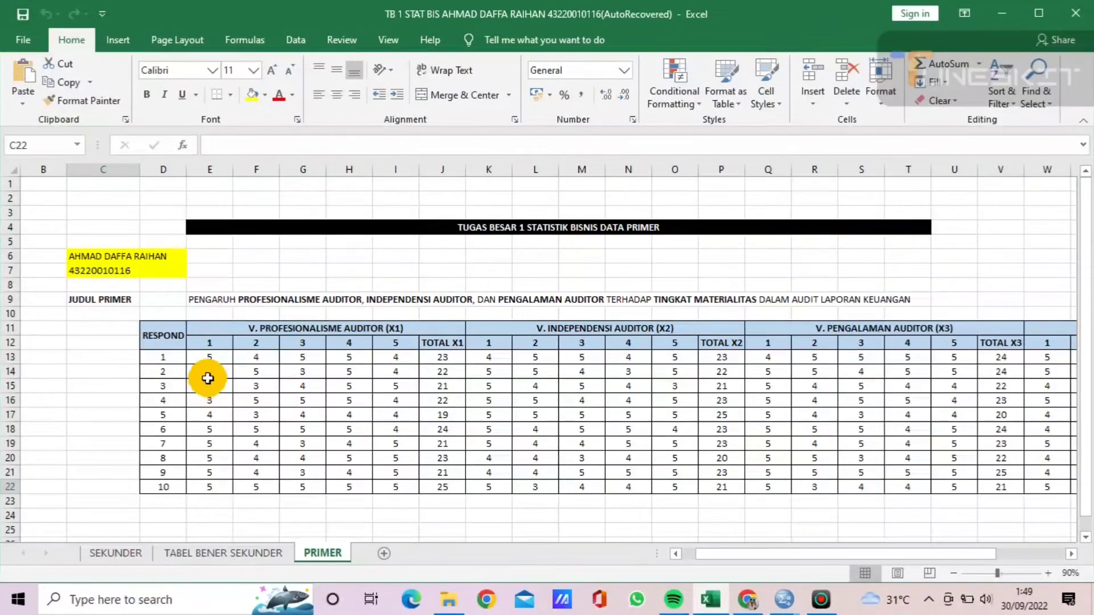
pyautogui.click(213, 357)
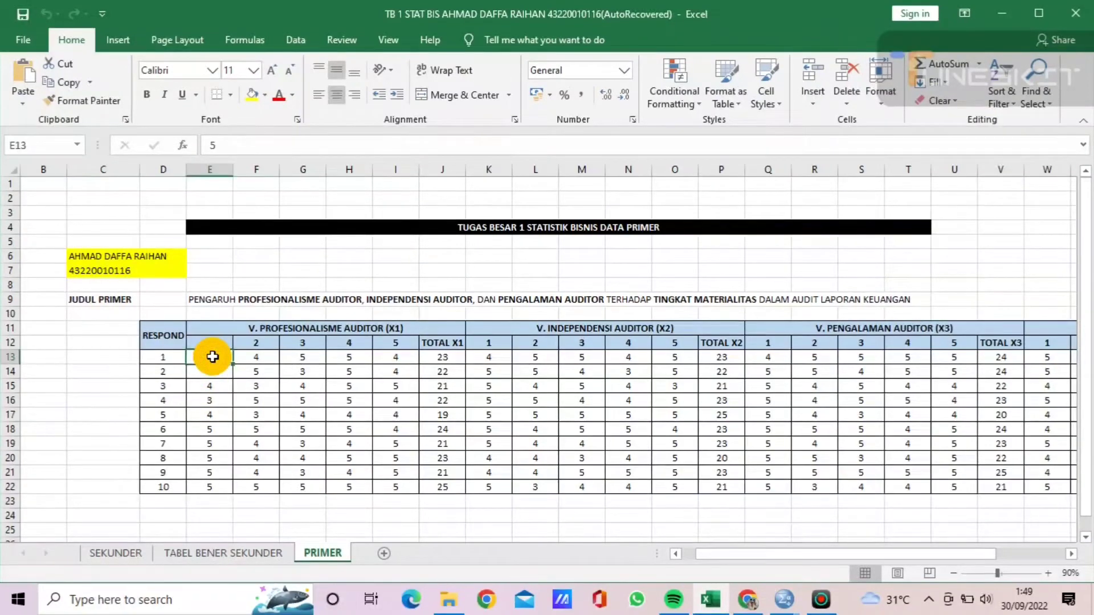
pyautogui.hotkey('shift', 'Right')
pyautogui.hotkey('shift', 'Right')
pyautogui.hotkey('shift', 'Right')
pyautogui.hotkey('shift', 'Right')
pyautogui.hotkey('shift', 'Right')
pyautogui.hotkey('shift', 'Right')
pyautogui.hotkey('shift', 'Right')
pyautogui.hotkey('shift', 'Right')
pyautogui.hotkey('shift', 'Right')
pyautogui.hotkey('shift', 'Right')
pyautogui.hotkey('shift', 'Right')
pyautogui.hotkey('shift', 'Right')
pyautogui.hotkey('shift', 'Right')
pyautogui.hotkey('shift', 'Right')
pyautogui.hotkey('shift', 'Right')
pyautogui.hotkey('shift', 'Right')
pyautogui.hotkey('shift', 'Right')
pyautogui.hotkey('shift', 'Right')
pyautogui.hotkey('shift', 'Right')
pyautogui.hotkey('shift', 'Right')
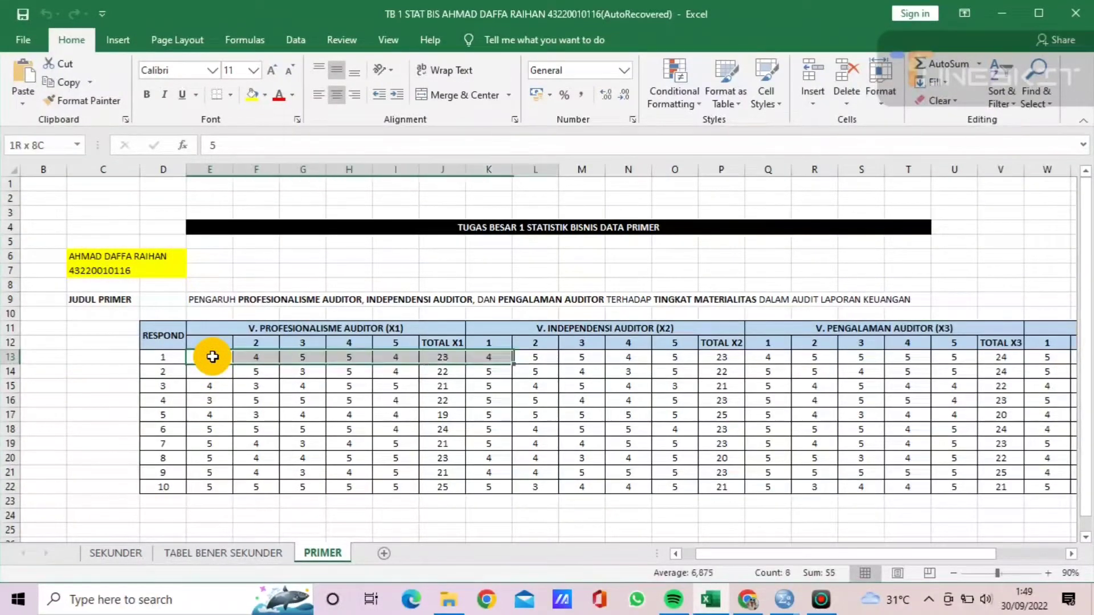
pyautogui.hotkey('shift', 'Right')
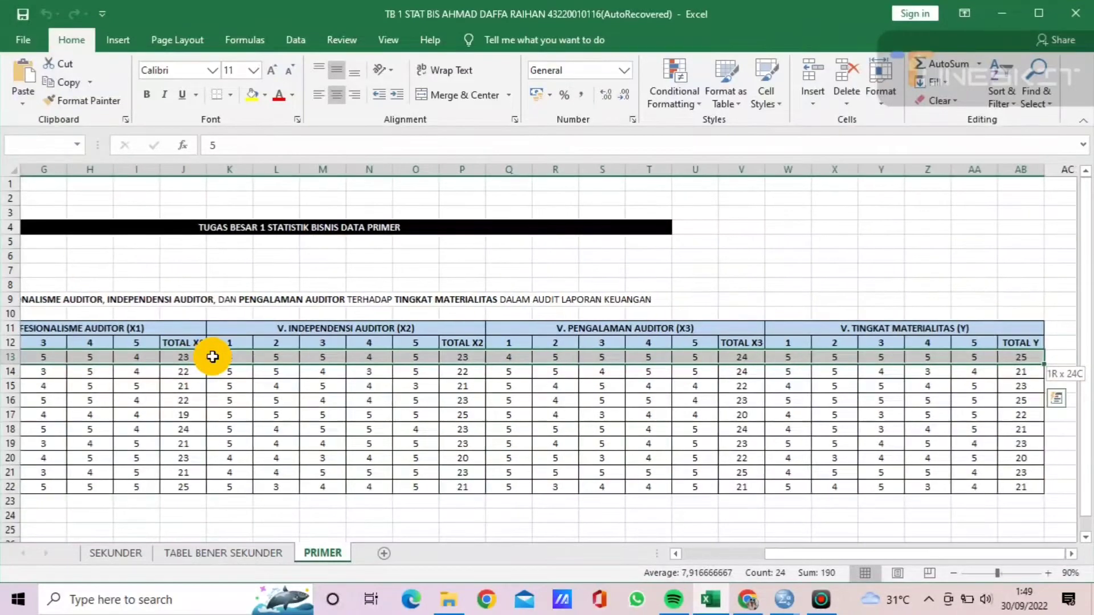
pyautogui.hotkey('shift', 'Down')
pyautogui.hotkey('shift', 'Down')
pyautogui.hotkey('shift', 'Down')
pyautogui.hotkey('shift', 'Down')
pyautogui.hotkey('shift', 'Down')
pyautogui.hotkey('shift', 'Down')
pyautogui.hotkey('shift', 'Down')
pyautogui.hotkey('shift', 'Down')
pyautogui.hotkey('shift', 'Down')
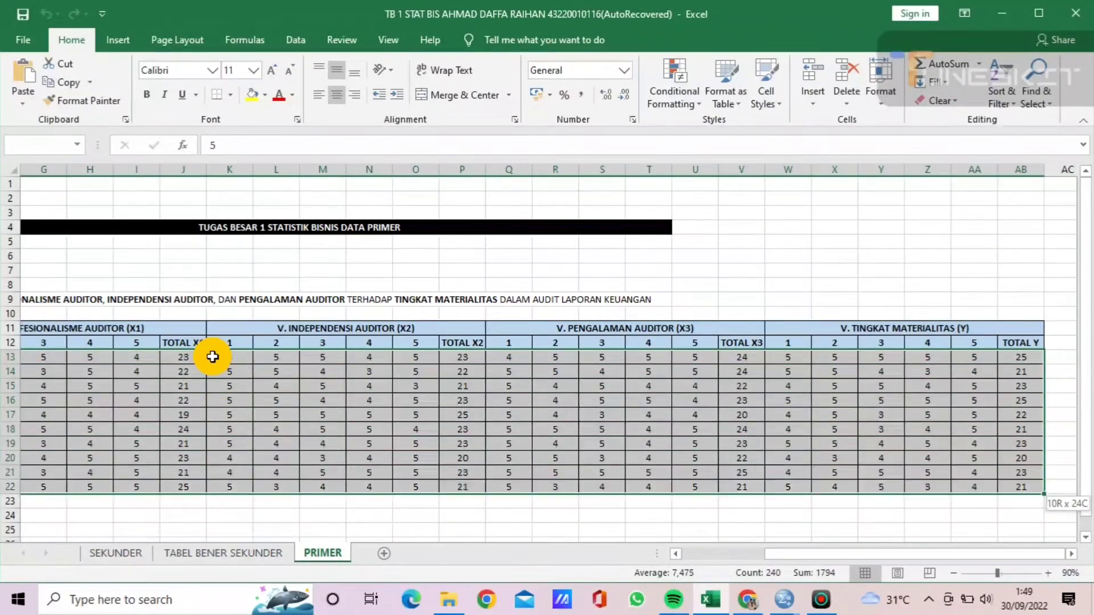
pyautogui.hotkey('ctrl', 'c')
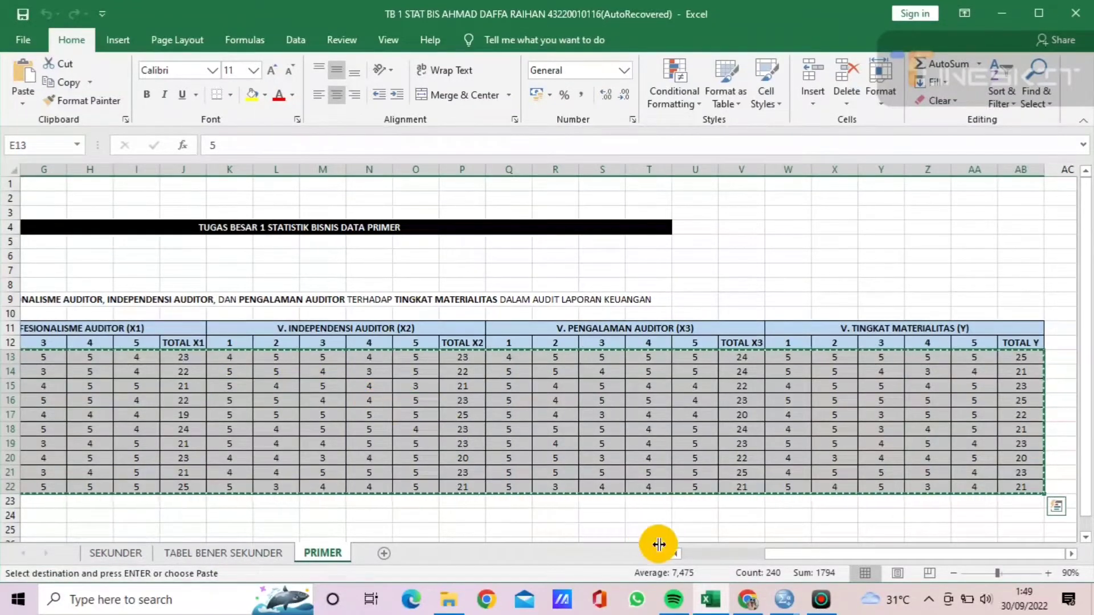
# Step: Switch to SPSS and paste the copied questionnaire data into the data grid, starting at case 1 of X1.1
pyautogui.click(785, 599)
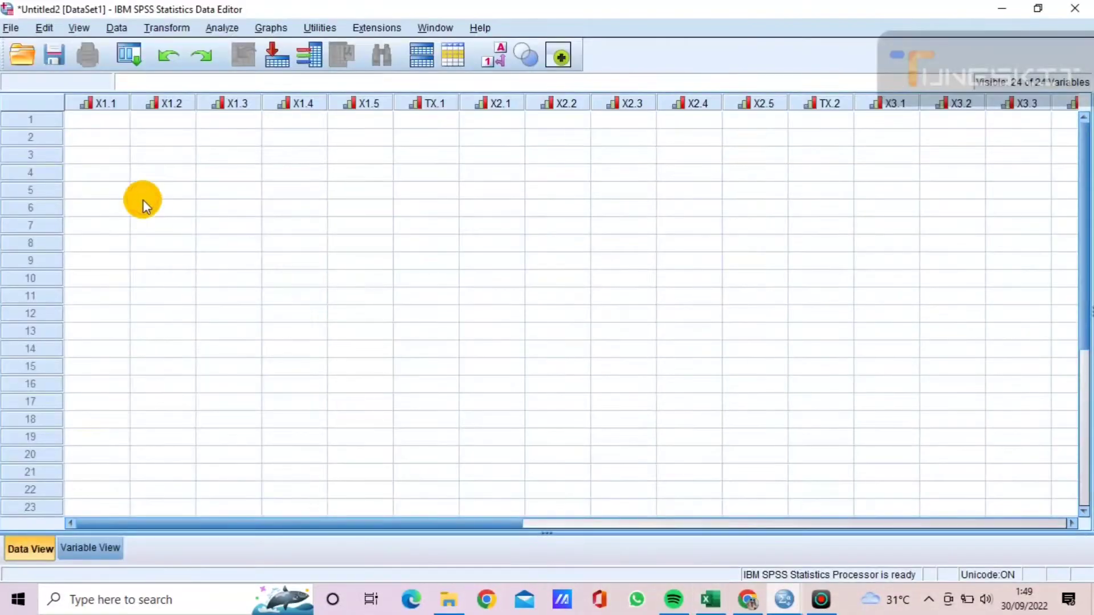
pyautogui.click(98, 121)
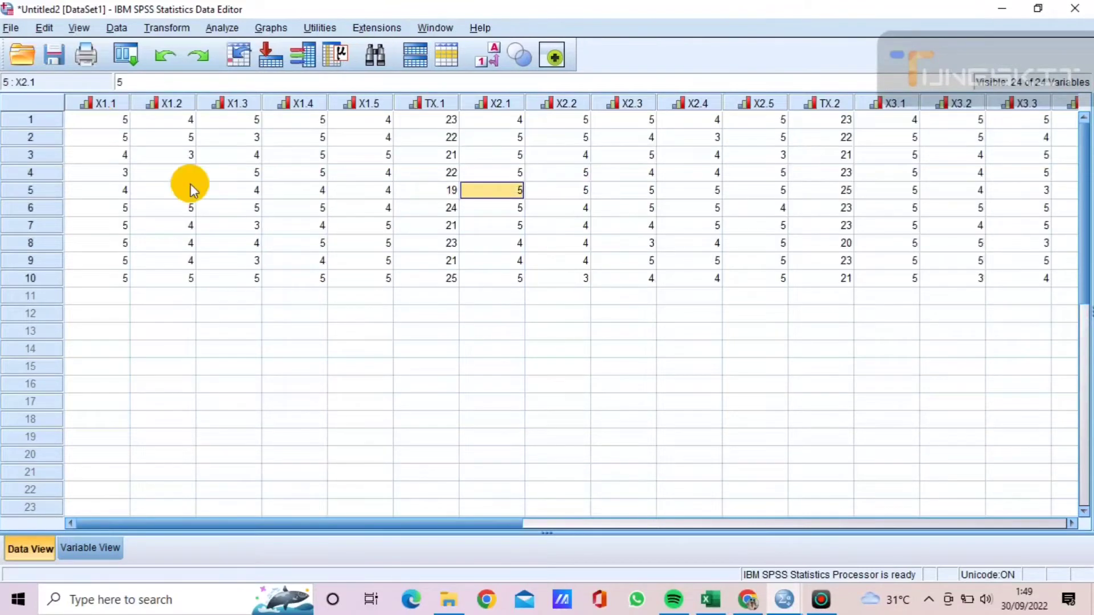
# Step: Review the pasted answers across all columns from X1.1 to T.Y, and return to case 1 of X1.1
pyautogui.press('Right')
pyautogui.press('Right')
pyautogui.press('Right')
pyautogui.press('Right')
pyautogui.press('Right')
pyautogui.press('Right')
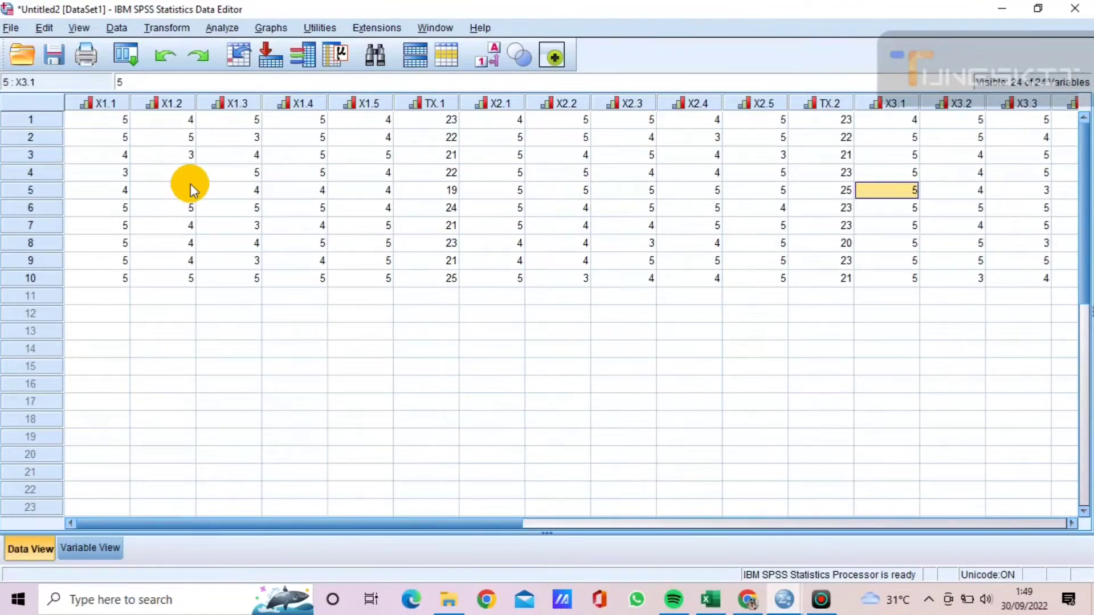
pyautogui.press('Right')
pyautogui.press('Right')
pyautogui.press('Right')
pyautogui.press('Right')
pyautogui.press('Right')
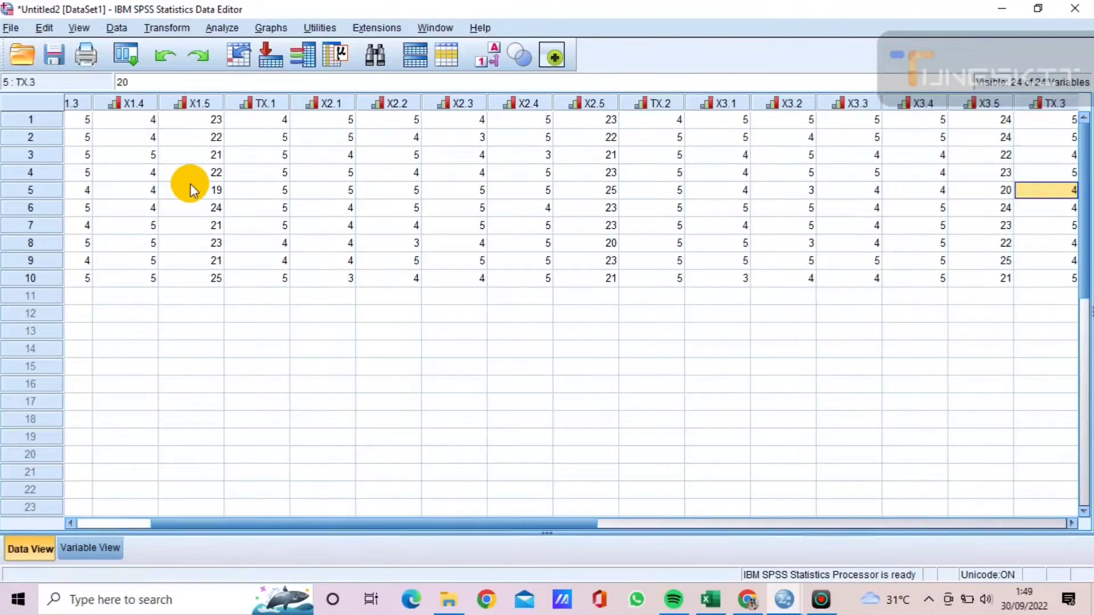
pyautogui.press('Right')
pyautogui.press('Right')
pyautogui.press('Right')
pyautogui.press('Right')
pyautogui.press('Right')
pyautogui.press('Right')
pyautogui.press('Right')
pyautogui.press('Right')
pyautogui.press('Right')
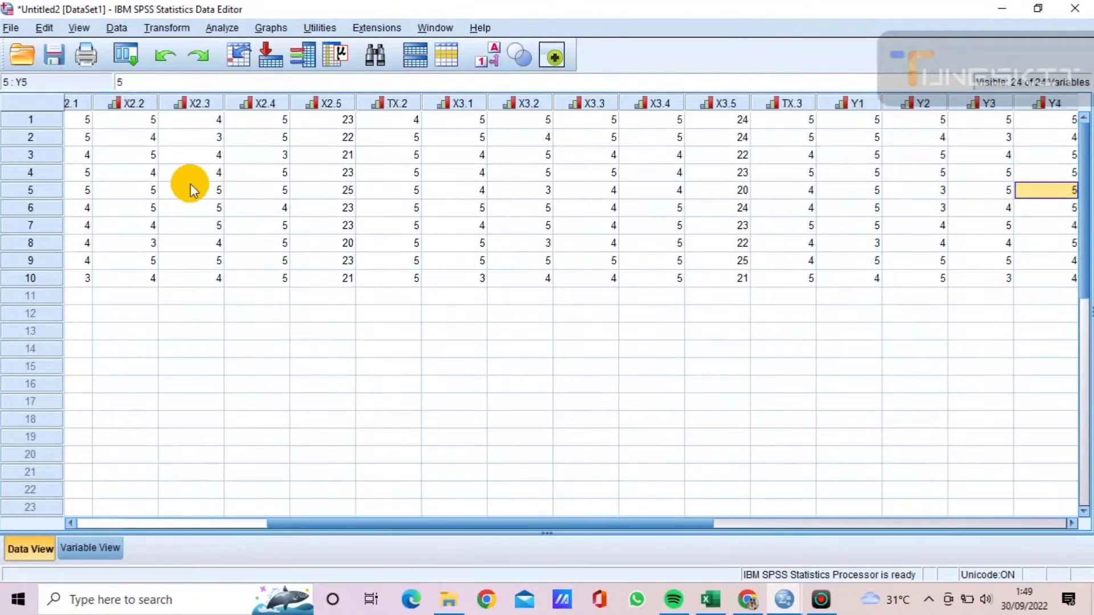
pyautogui.press('Left')
pyautogui.press('Left')
pyautogui.press('Left')
pyautogui.press('Left')
pyautogui.press('Left')
pyautogui.press('Left')
pyautogui.press('Left')
pyautogui.press('Left')
pyautogui.press('Left')
pyautogui.press('Left')
pyautogui.press('Left')
pyautogui.press('Left')
pyautogui.press('Left')
pyautogui.press('Left')
pyautogui.press('Left')
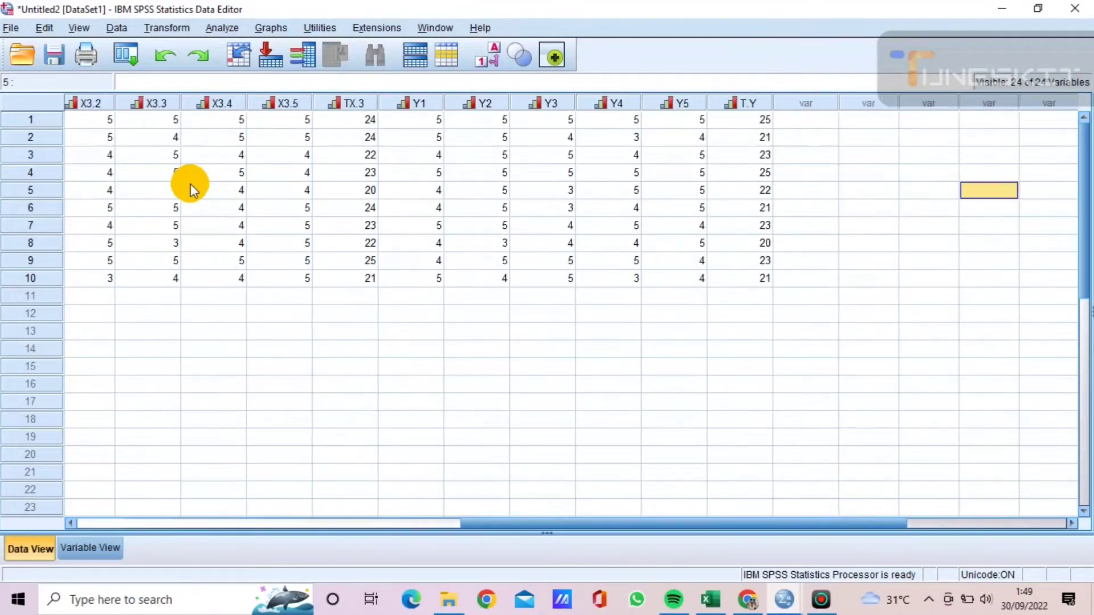
pyautogui.press('Left')
pyautogui.press('Left')
pyautogui.press('Left')
pyautogui.press('Left')
pyautogui.press('Left')
pyautogui.press('Left')
pyautogui.press('Left')
pyautogui.press('Left')
pyautogui.press('Left')
pyautogui.press('Left')
pyautogui.press('Left')
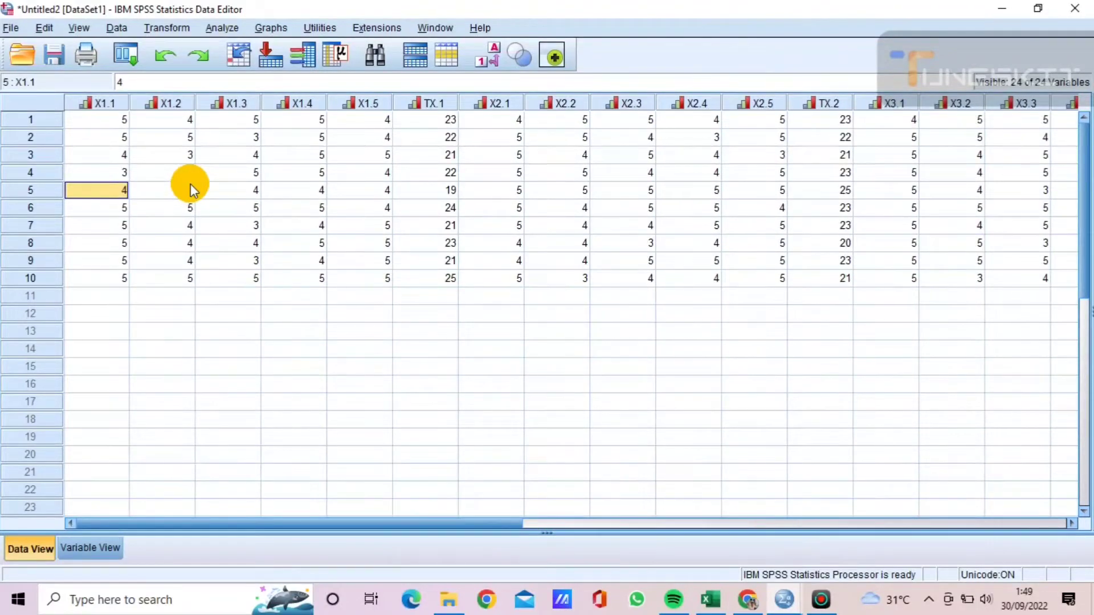
pyautogui.press('Up')
pyautogui.press('Up')
pyautogui.press('Up')
pyautogui.press('Up')
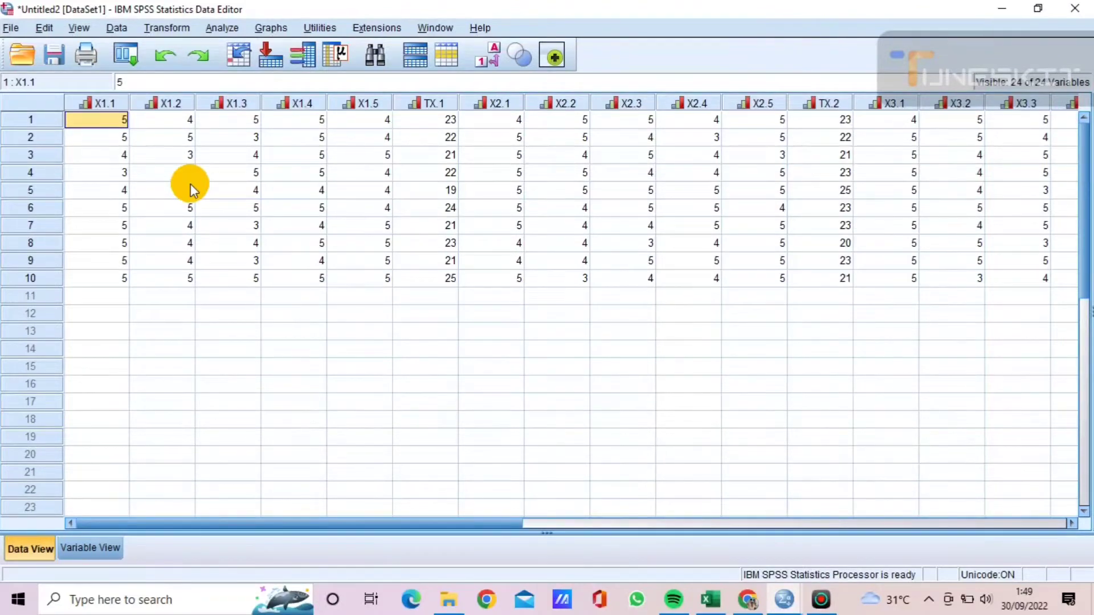
# Step: Start a bivariate correlation and add the items X1.1 to X1.5 and the total Profesionalisme_Auditor as its variables
pyautogui.click(224, 28)
pyautogui.moveTo(279, 197)
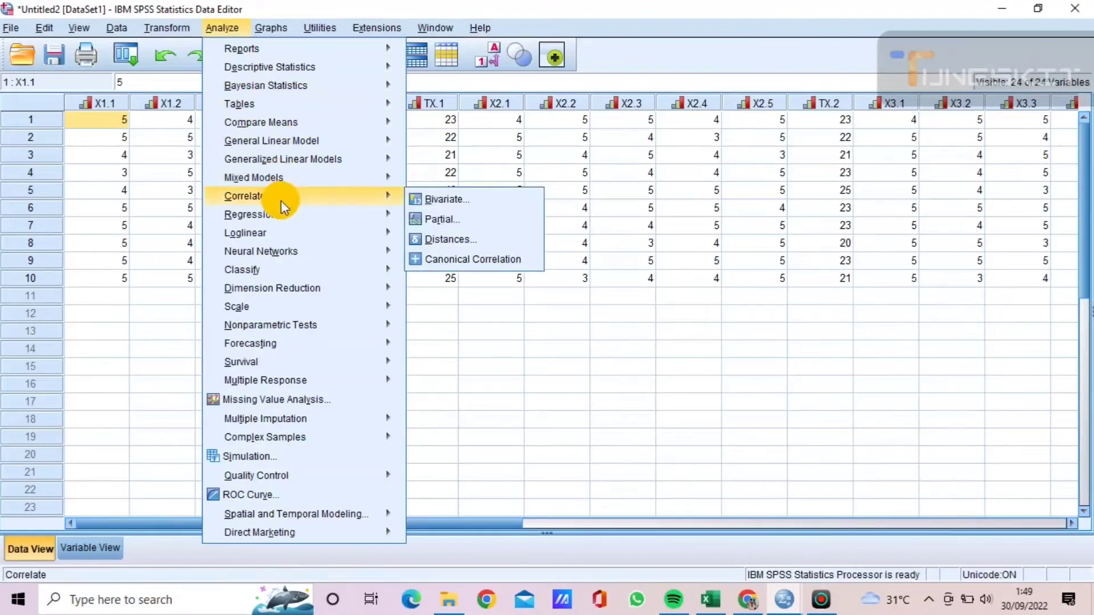
pyautogui.click(487, 203)
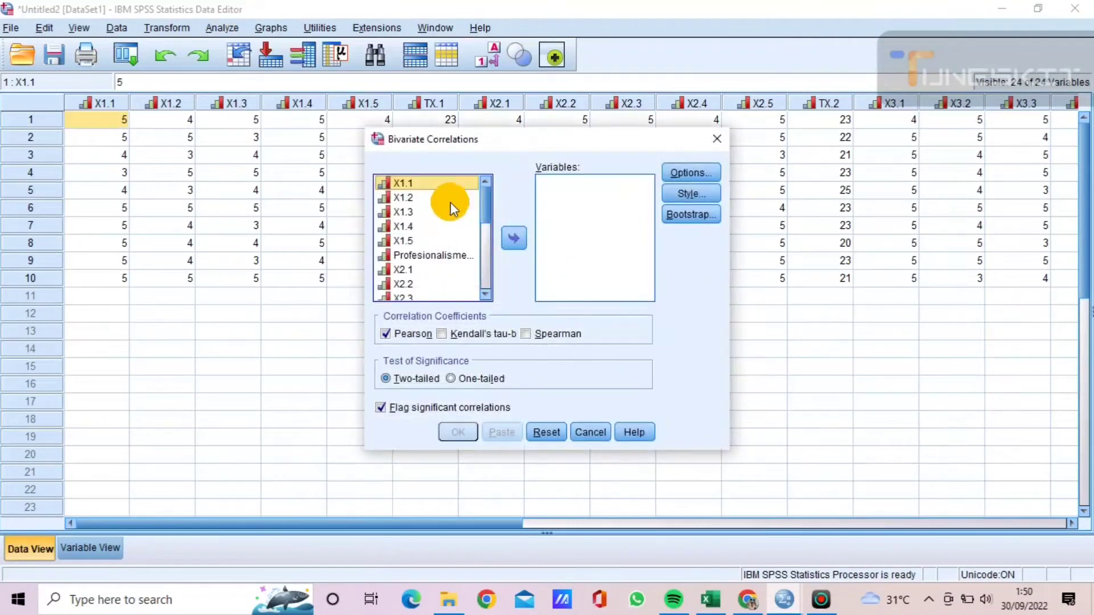
pyautogui.click(435, 186)
pyautogui.hotkey('shift', 'Down')
pyautogui.hotkey('shift', 'Down')
pyautogui.hotkey('shift', 'Down')
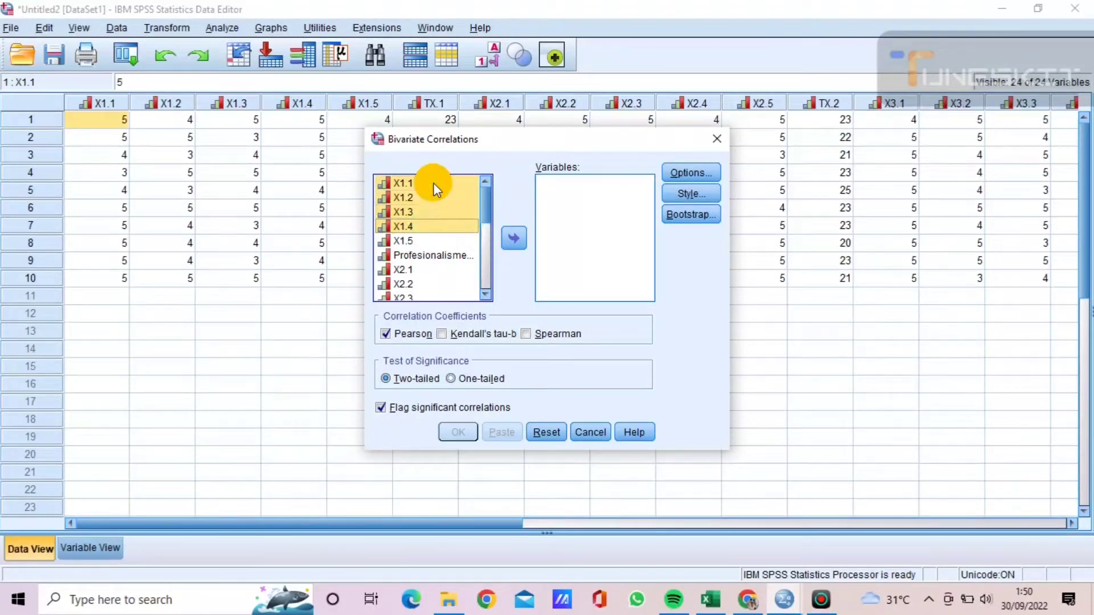
pyautogui.hotkey('shift', 'Down')
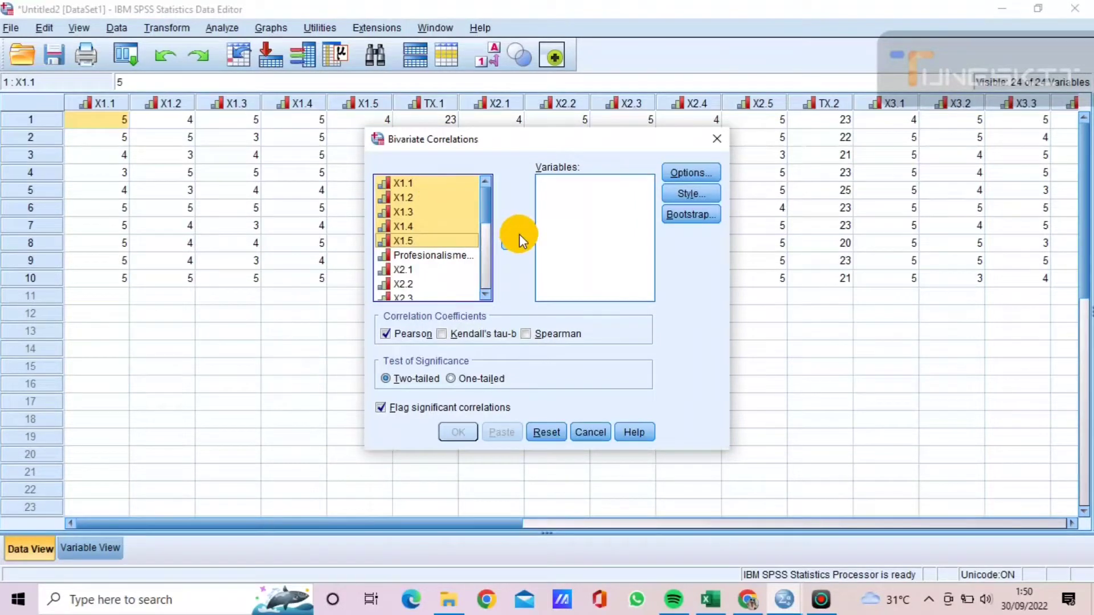
pyautogui.hotkey('shift', 'Down')
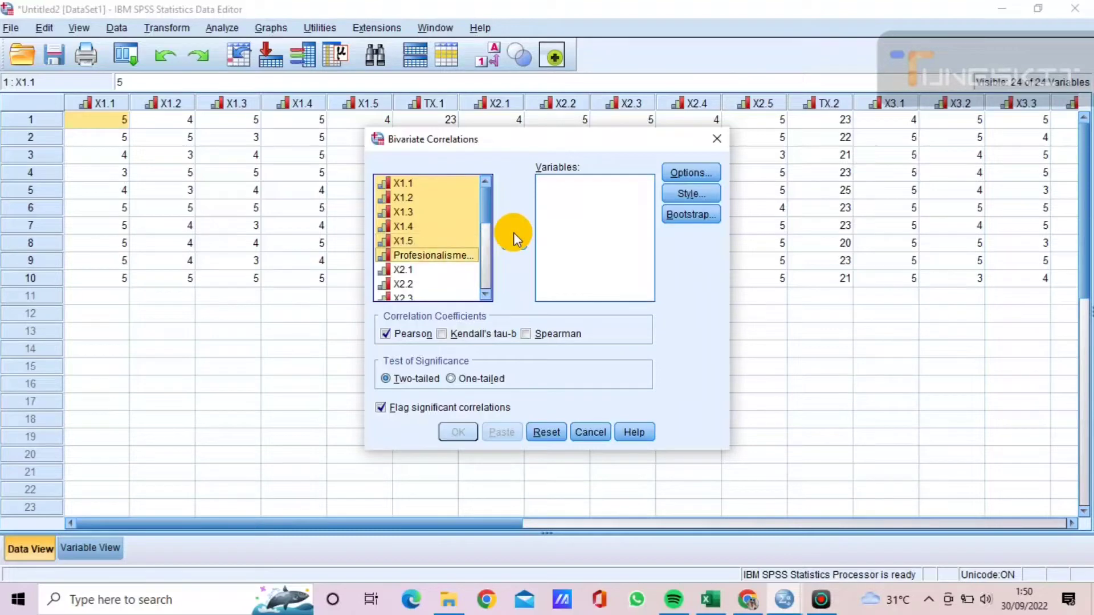
pyautogui.click(514, 233)
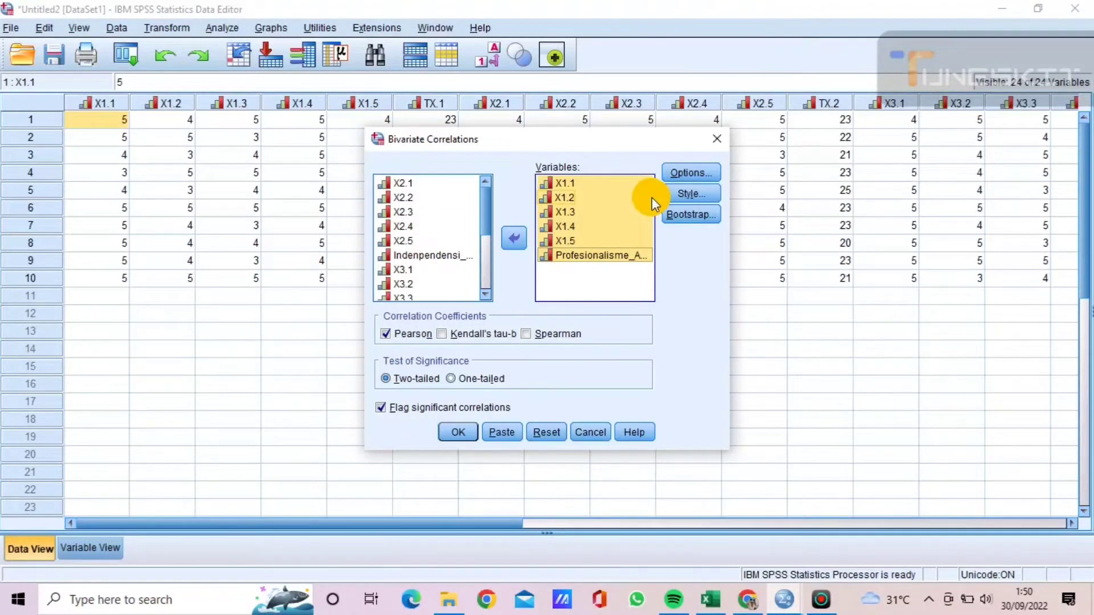
# Step: Run the two-tailed Pearson correlation for the X1 items and view its table in the maximized output window
pyautogui.click(668, 299)
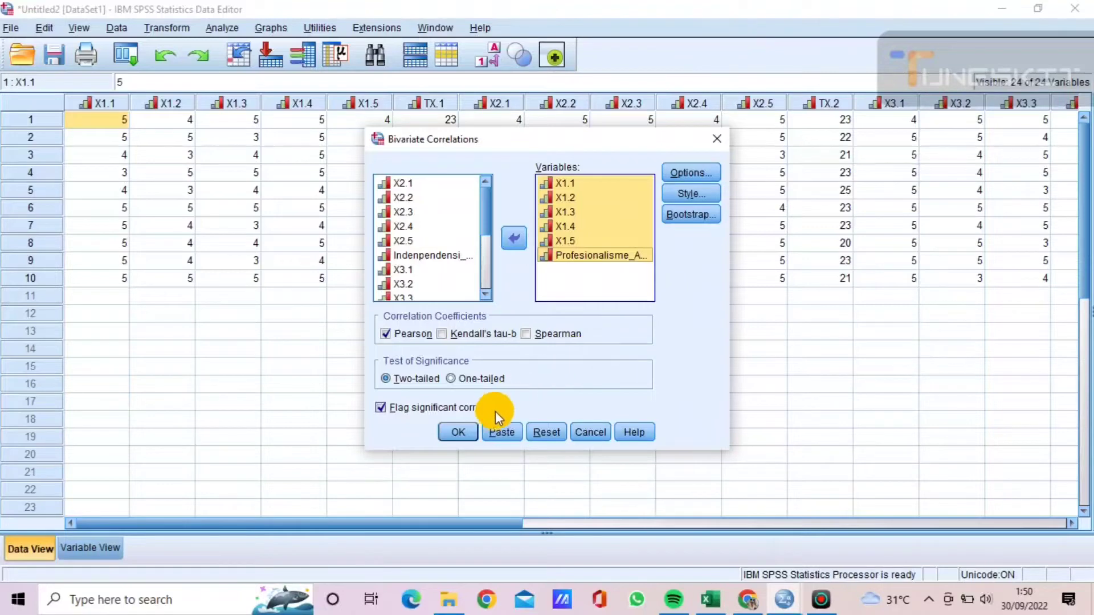
pyautogui.click(467, 432)
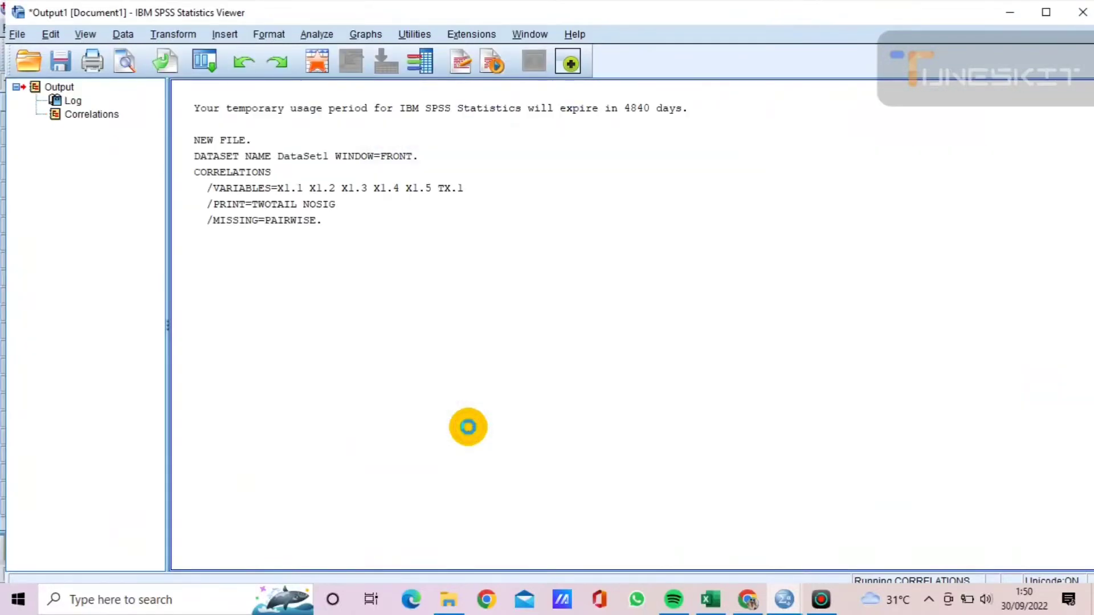
pyautogui.click(1046, 12)
pyautogui.click(567, 341)
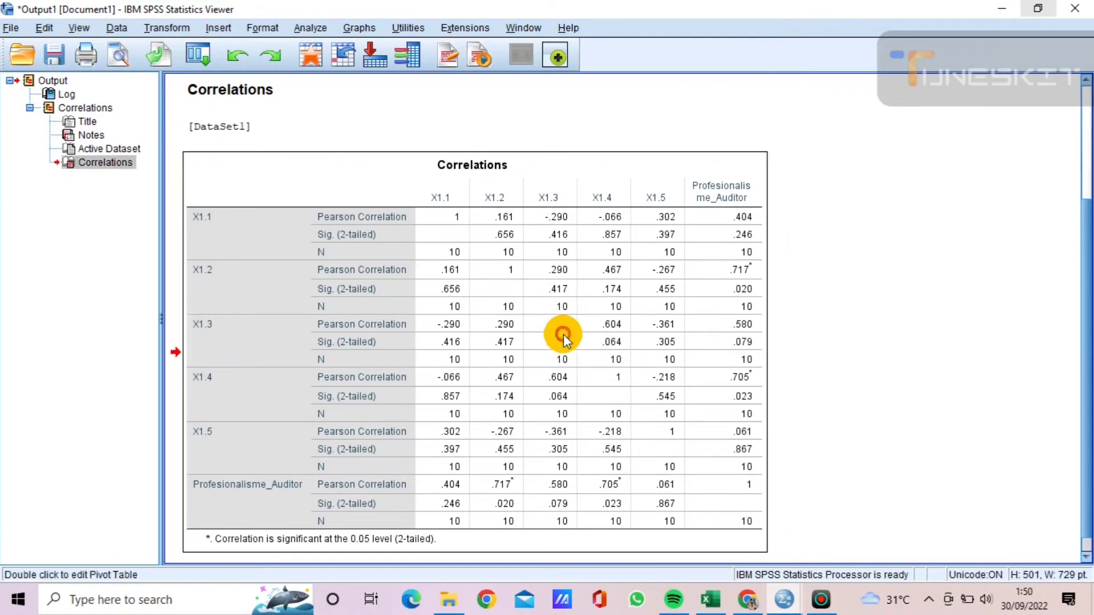
# Step: Return to the data editor, reopen Bivariate Correlations and remove X1.1 to X1.5 and Profesionalisme_Auditor from its variables
pyautogui.click(1003, 8)
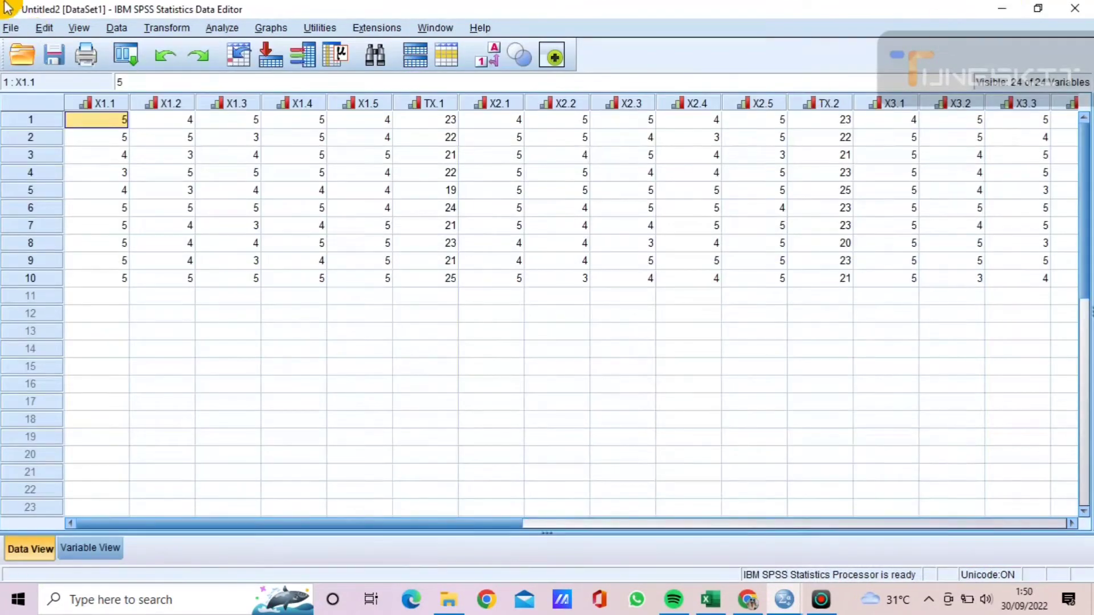
pyautogui.click(221, 27)
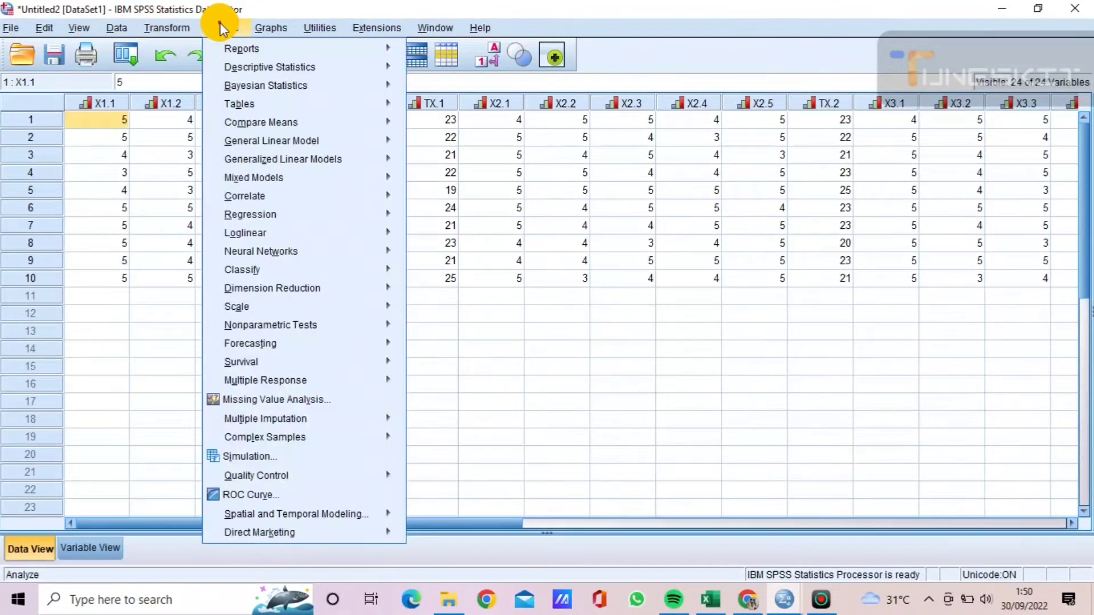
pyautogui.moveTo(278, 196)
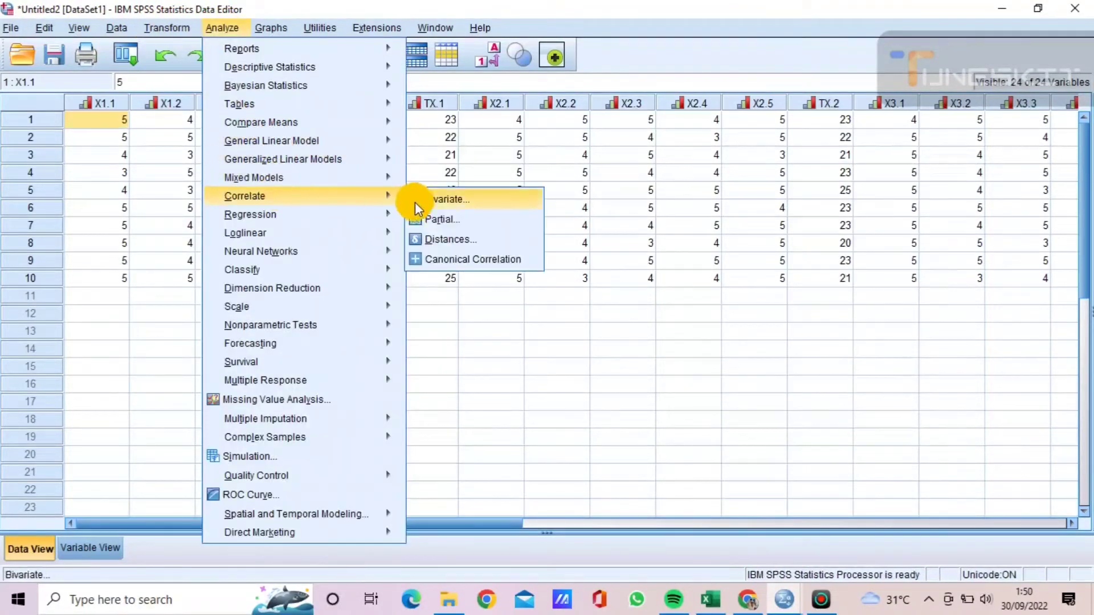
pyautogui.click(443, 199)
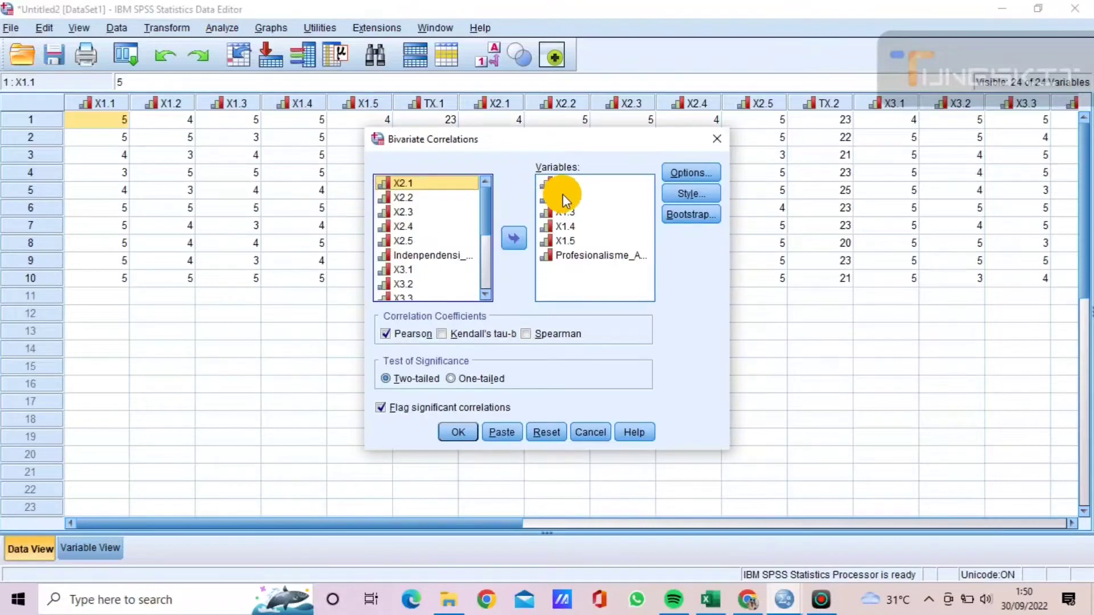
pyautogui.click(566, 184)
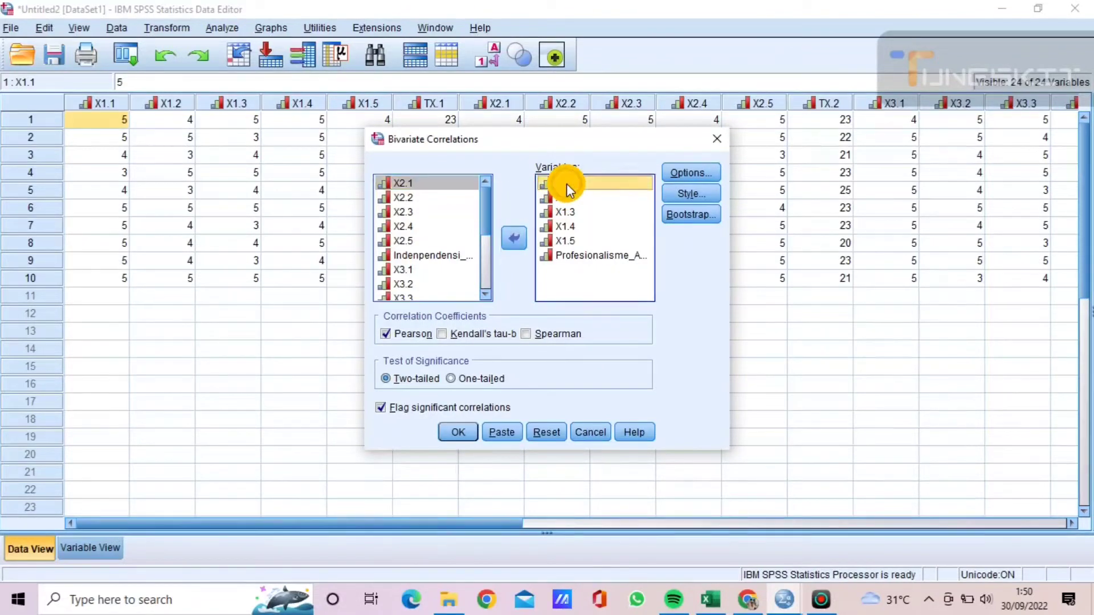
pyautogui.hotkey('shift', 'Down')
pyautogui.hotkey('shift', 'Down')
pyautogui.hotkey('shift', 'Down')
pyautogui.hotkey('shift', 'Down')
pyautogui.hotkey('shift', 'Down')
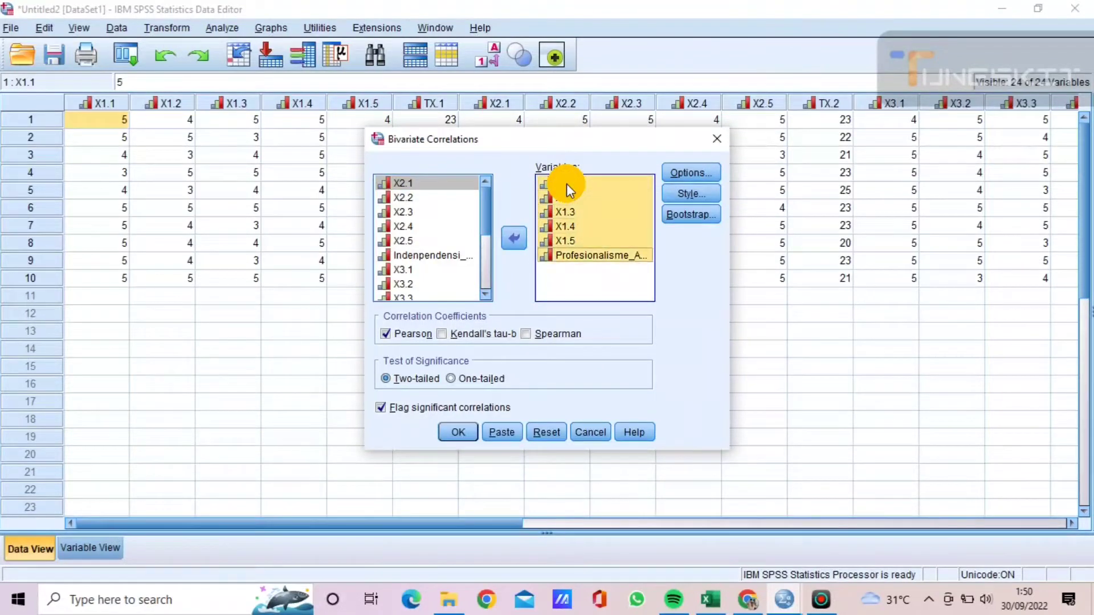
pyautogui.click(510, 244)
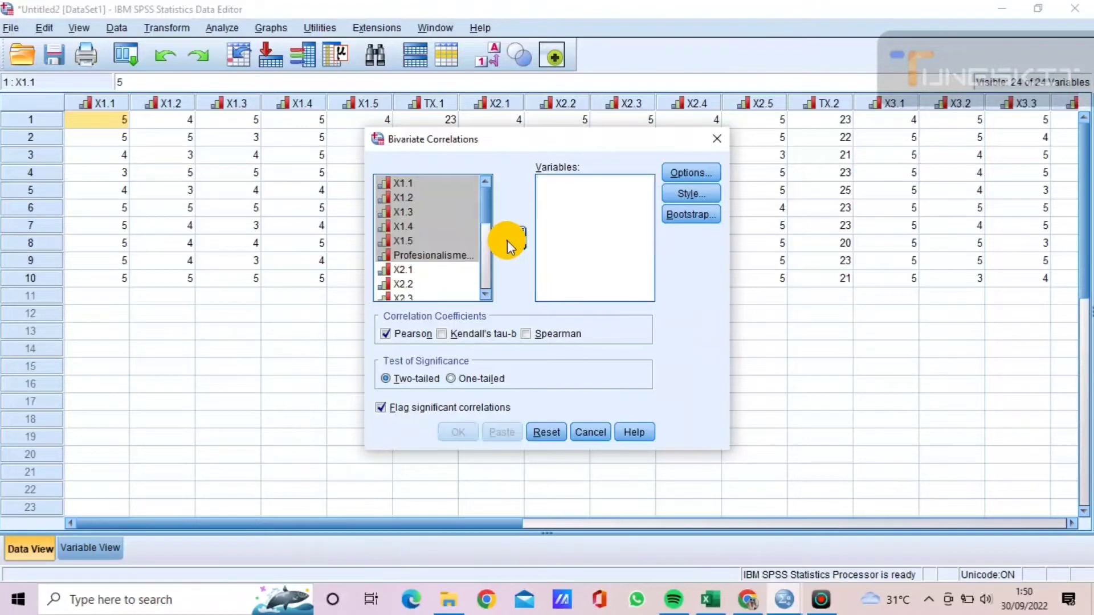
# Step: Add the items X2.1 to X2.5 and their total Indenpendensi_Auditor as the variables of the bivariate correlation
pyautogui.click(433, 270)
pyautogui.hotkey('shift', 'Down')
pyautogui.hotkey('shift', 'Down')
pyautogui.hotkey('shift', 'Down')
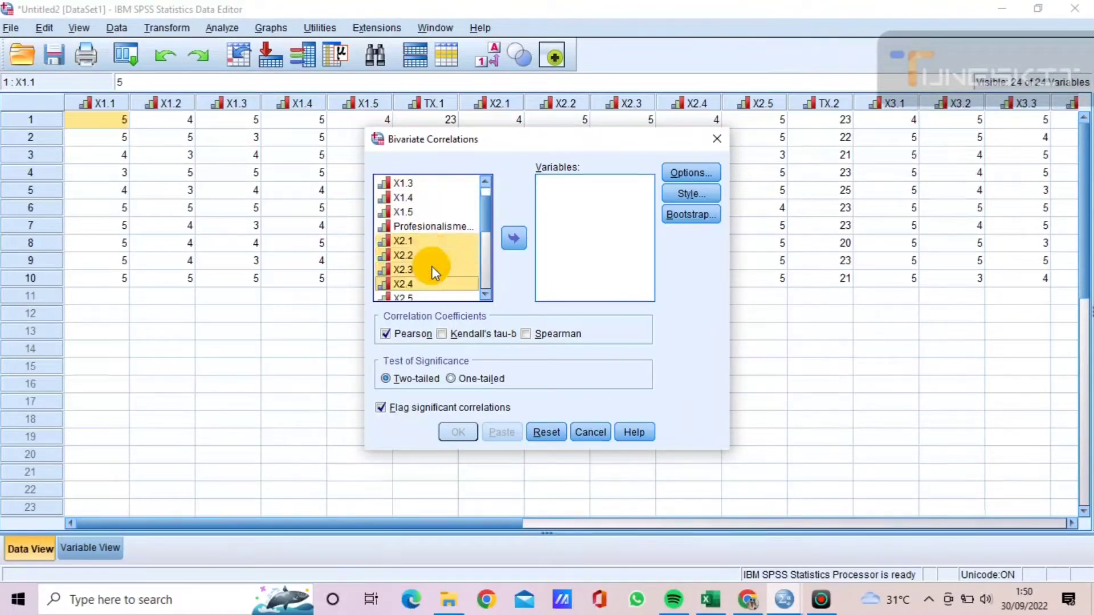
pyautogui.hotkey('shift', 'Down')
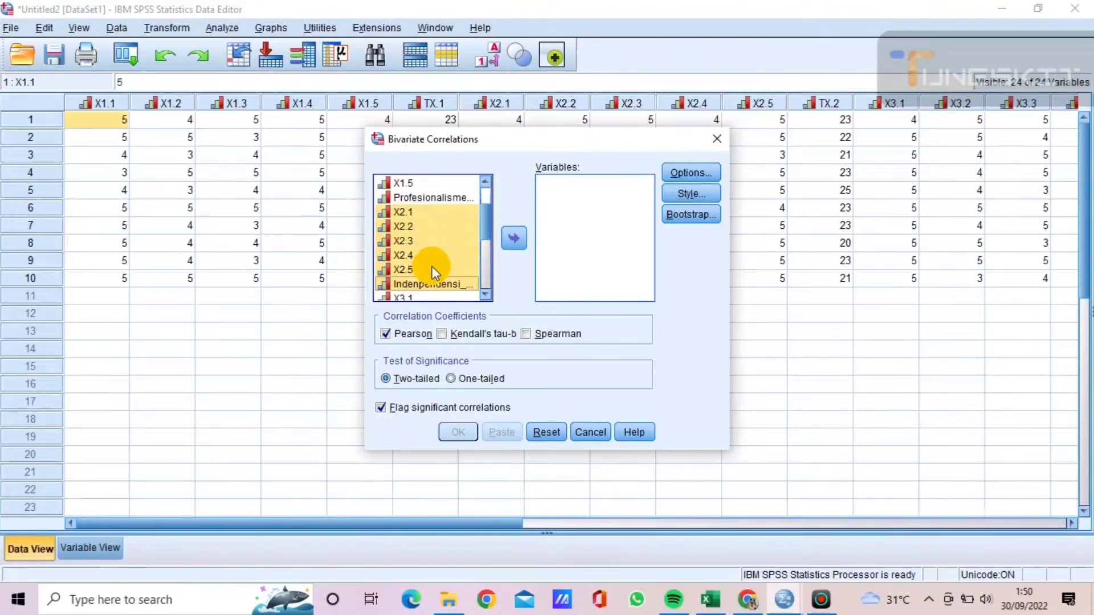
pyautogui.click(513, 237)
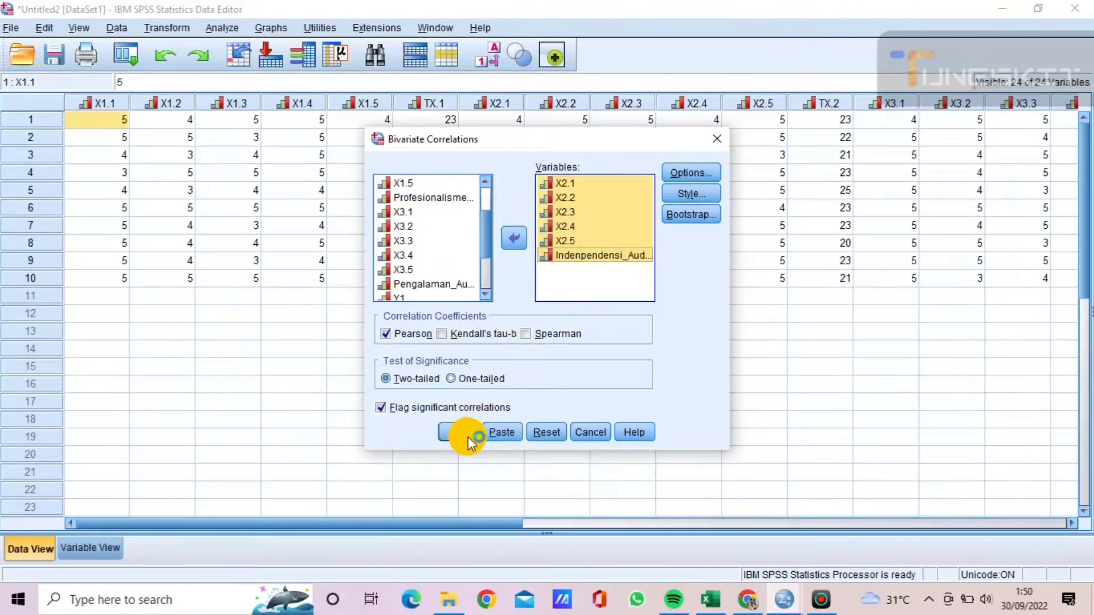
# Step: Run the two-tailed Pearson correlation for the X2 items and view its full table in the maximized output window
pyautogui.click(463, 434)
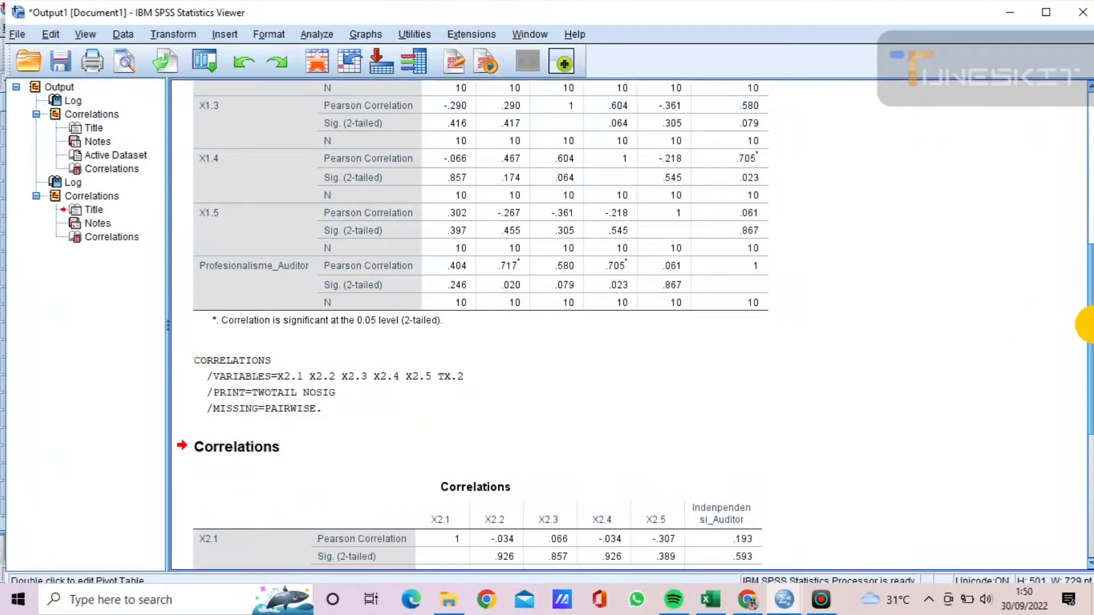
pyautogui.moveTo(1089, 324); pyautogui.dragTo(1088, 464)
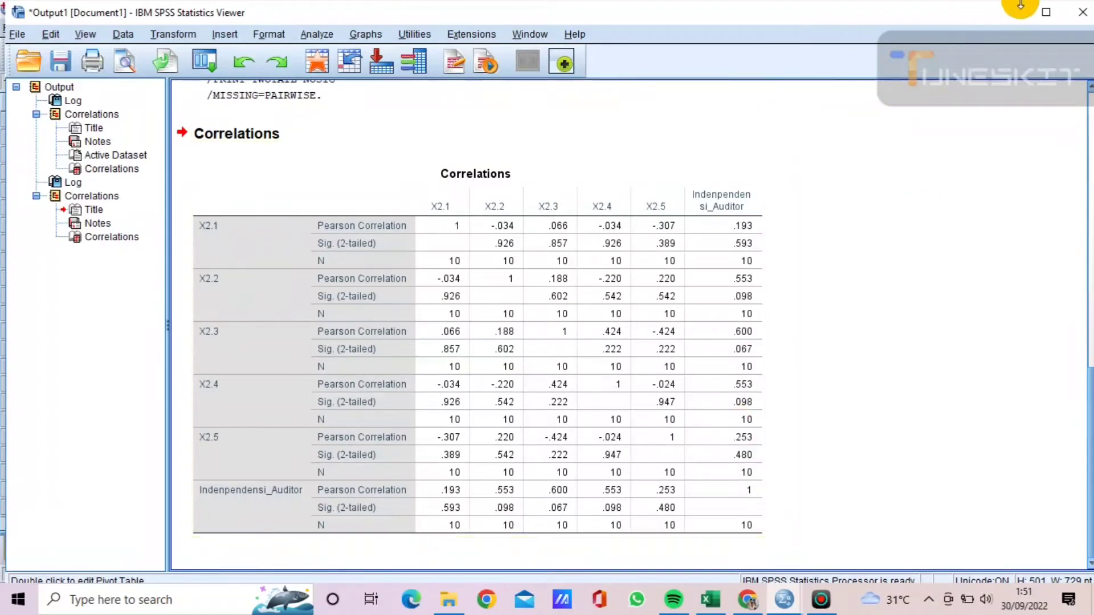
pyautogui.click(1042, 9)
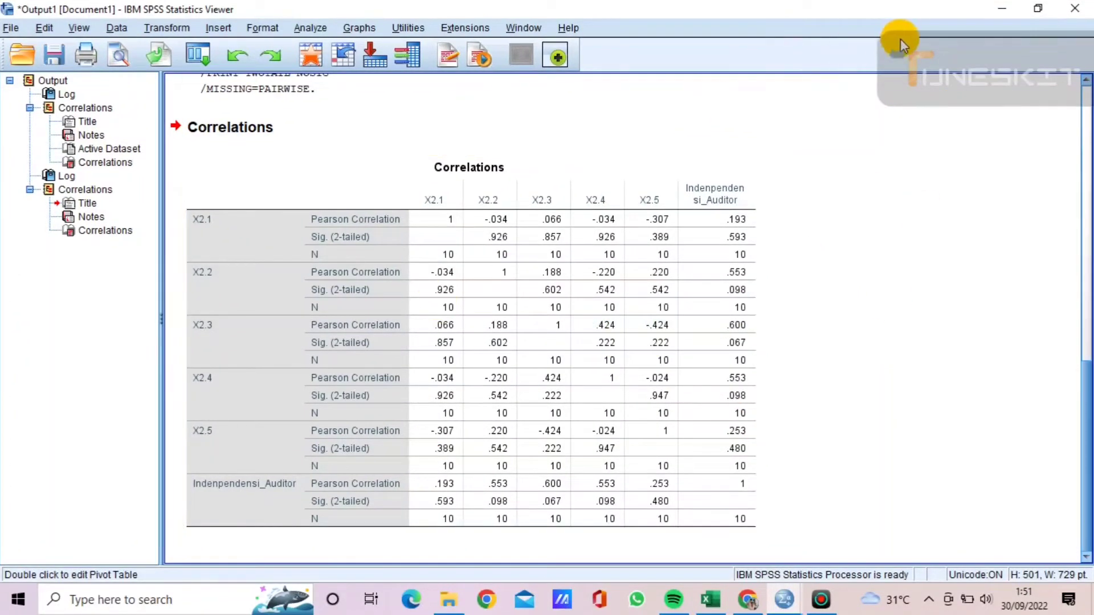
# Step: Return to the data editor, reopen Bivariate Correlations and remove X2.1 to X2.5 and the Indenpendensi total from its variables
pyautogui.click(1009, 9)
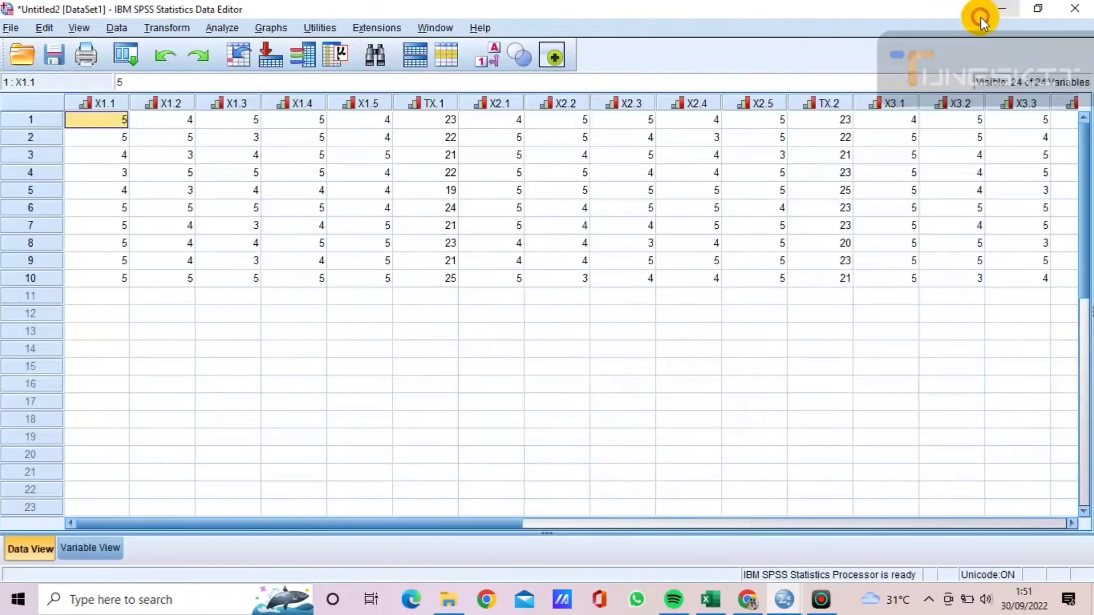
pyautogui.click(217, 26)
pyautogui.moveTo(269, 196)
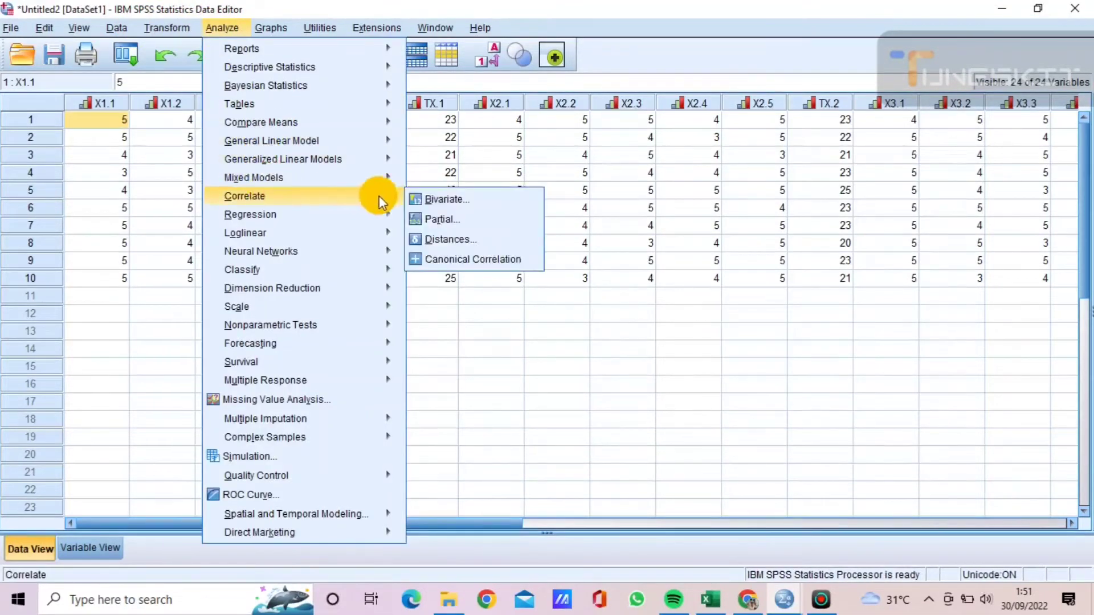
pyautogui.click(422, 198)
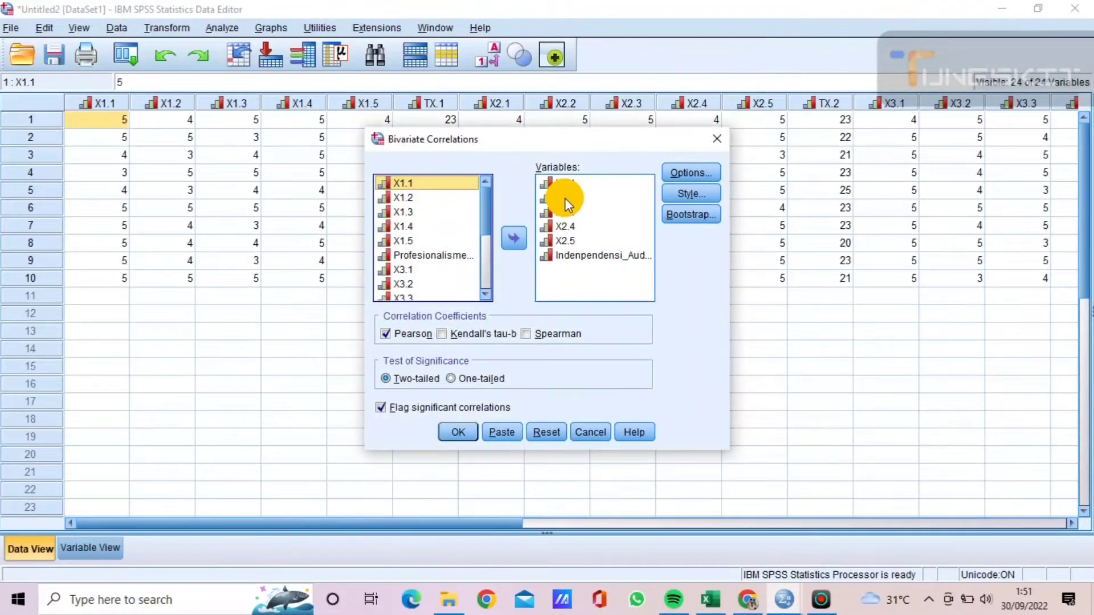
pyautogui.click(570, 187)
pyautogui.hotkey('shift', 'Down')
pyautogui.hotkey('shift', 'Down')
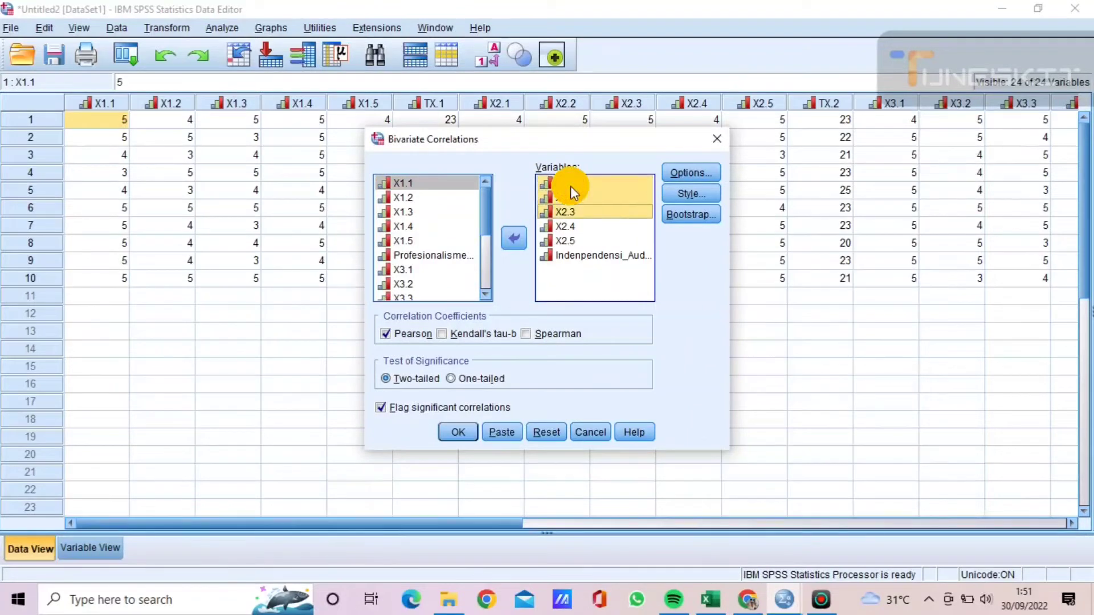
pyautogui.hotkey('shift', 'Down')
pyautogui.hotkey('shift', 'Down')
pyautogui.hotkey('shift', 'Down')
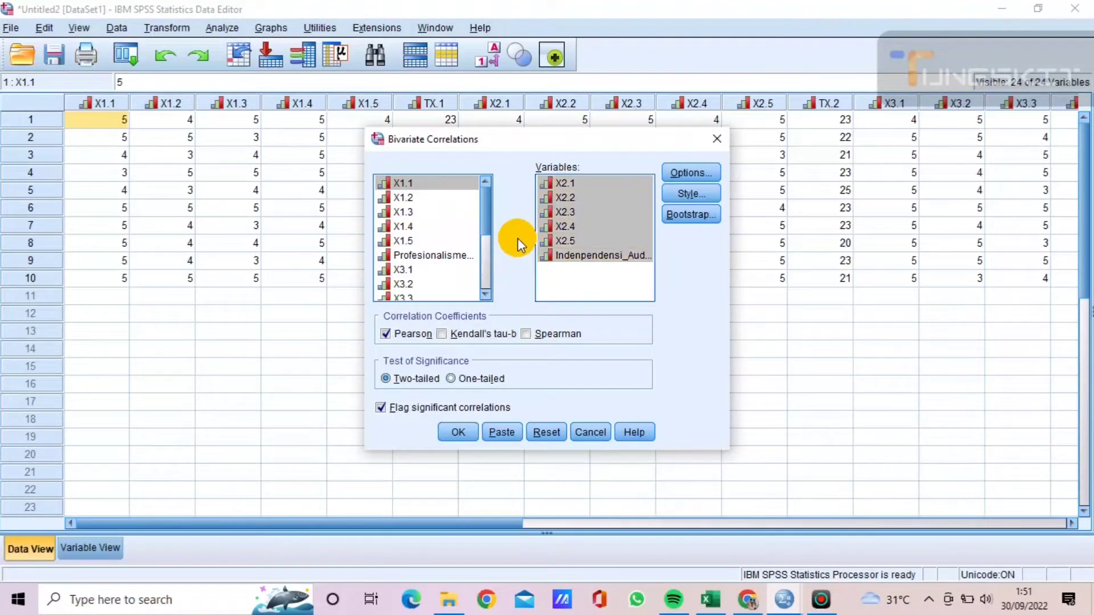
pyautogui.click(517, 239)
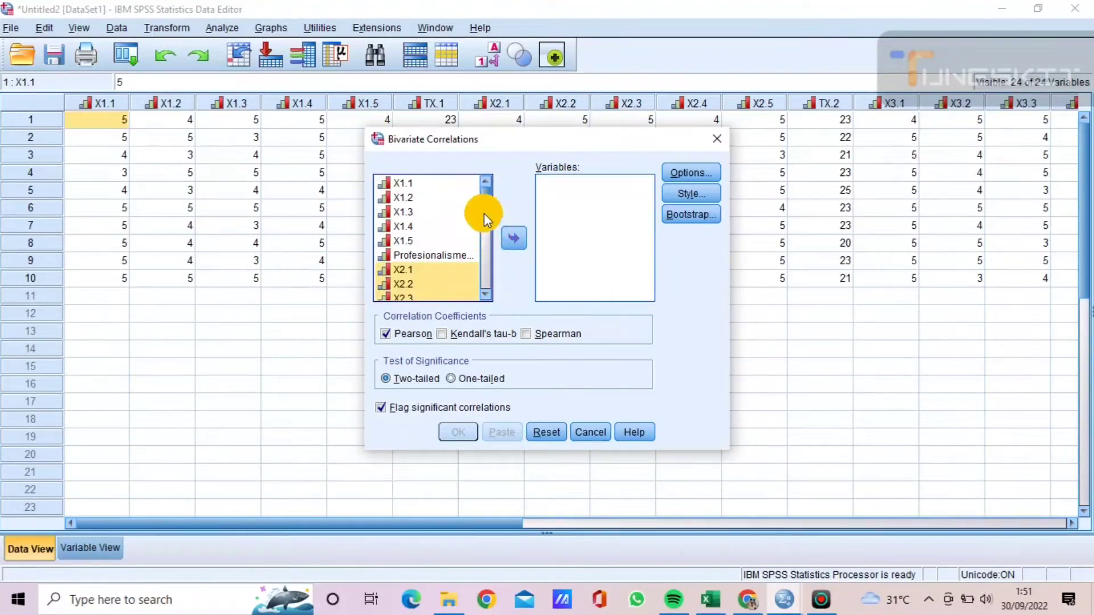
# Step: Add the items X3.1 to X3.5 and their total Pengalaman_Auditor as the variables of the bivariate correlation
pyautogui.moveTo(483, 213); pyautogui.dragTo(487, 258)
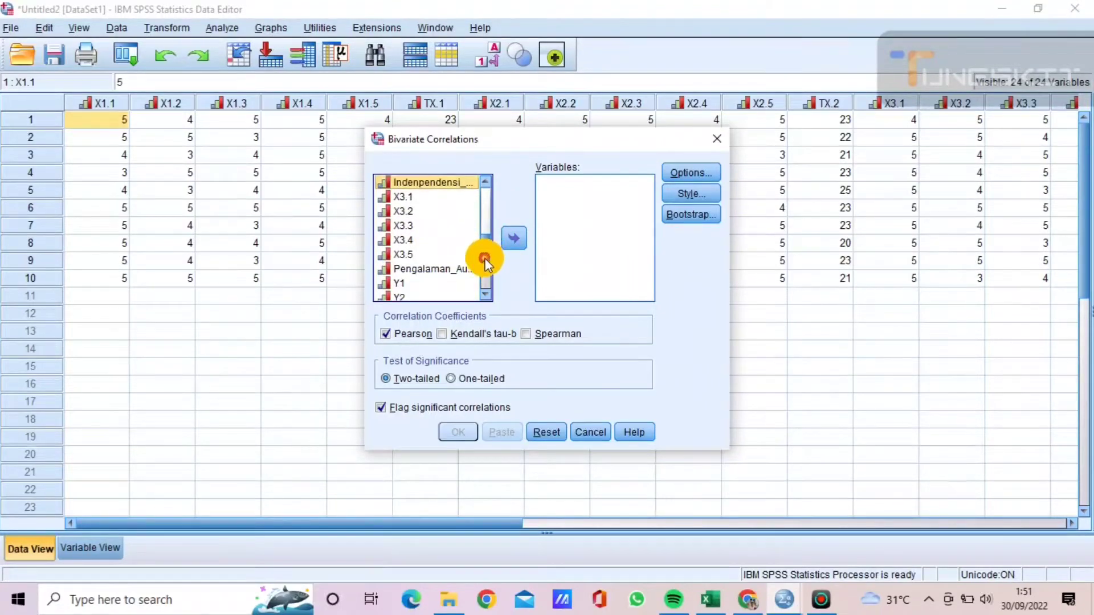
pyautogui.click(428, 197)
pyautogui.hotkey('shift', 'Down')
pyautogui.hotkey('shift', 'Down')
pyautogui.hotkey('shift', 'Down')
pyautogui.hotkey('shift', 'Down')
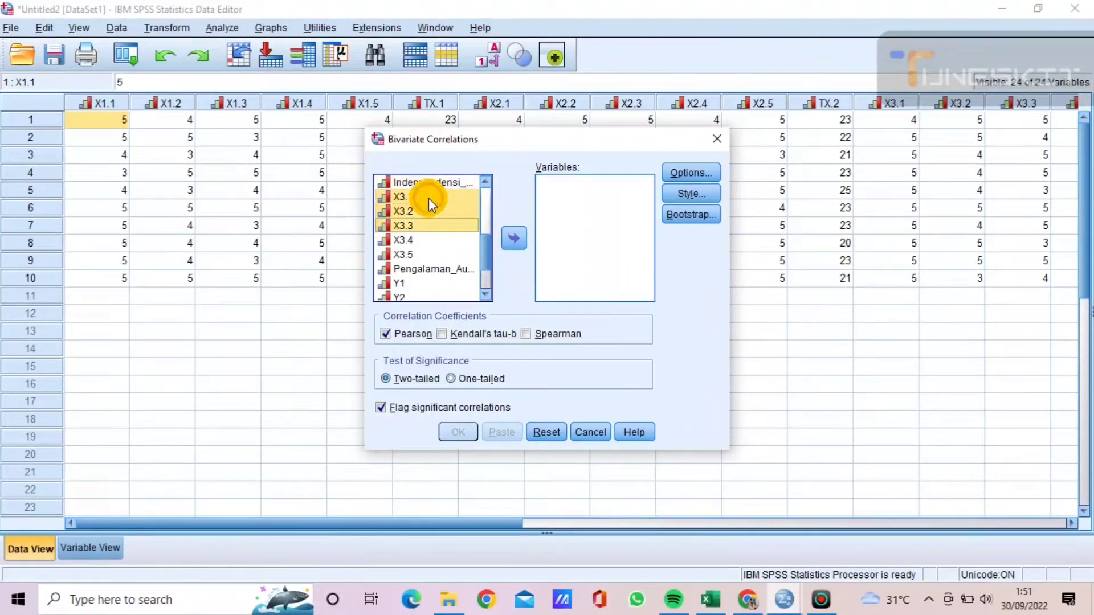
pyautogui.hotkey('shift', 'Down')
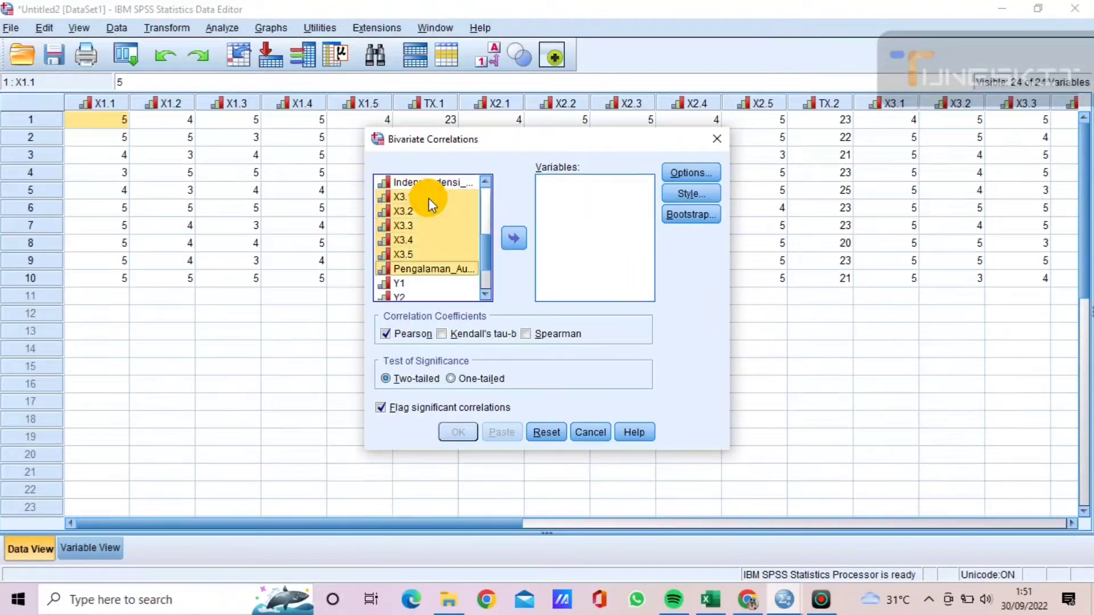
pyautogui.click(522, 234)
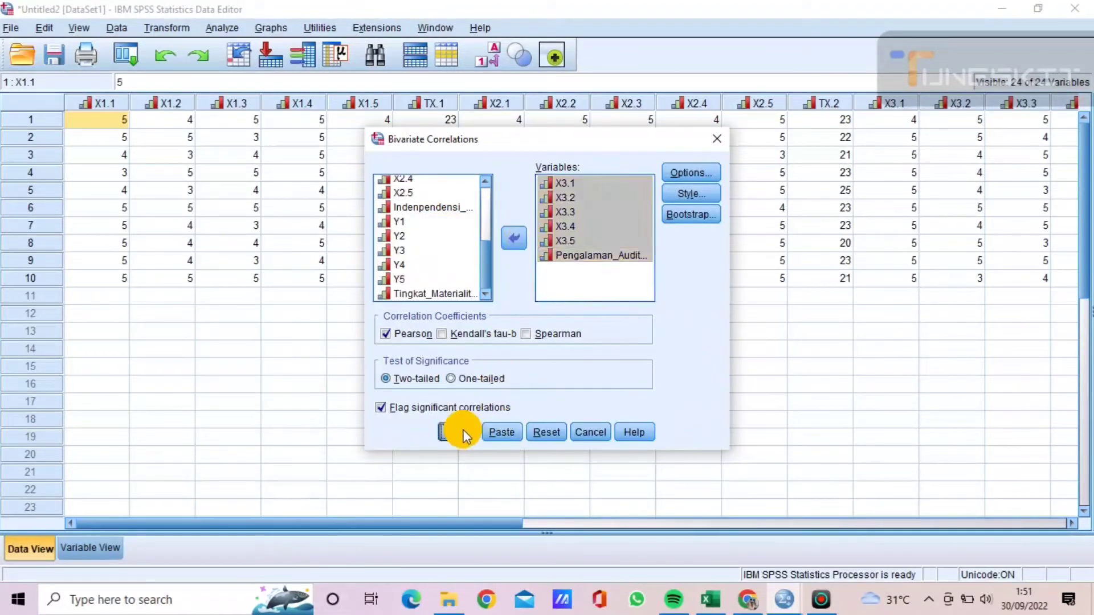
# Step: Run the two-tailed Pearson correlation for the X3 items and view its full table in the maximized output window
pyautogui.click(460, 433)
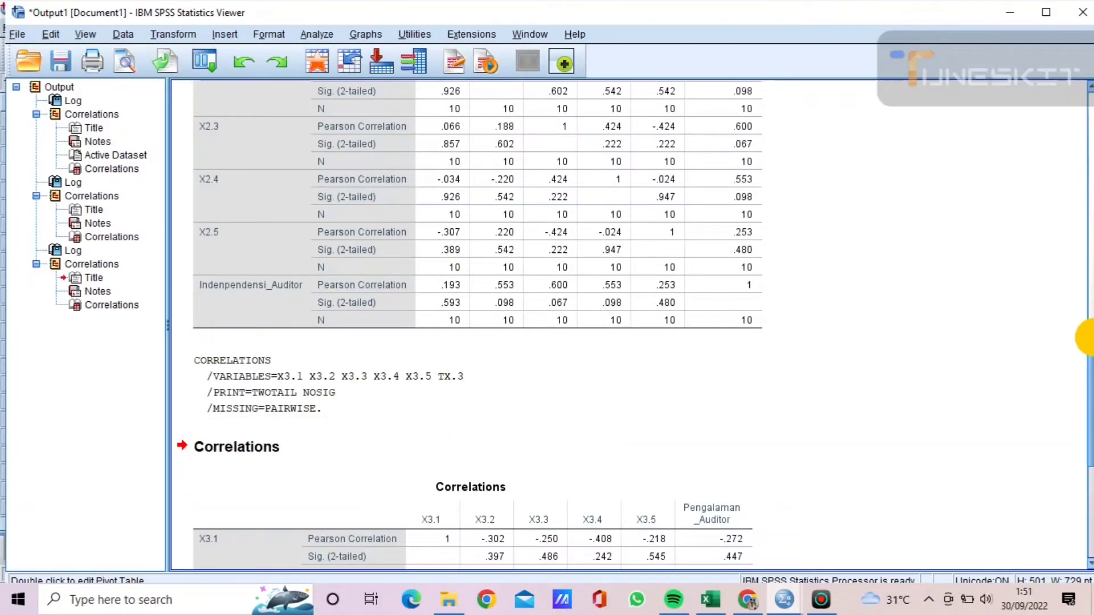
pyautogui.moveTo(1086, 350); pyautogui.dragTo(1086, 473)
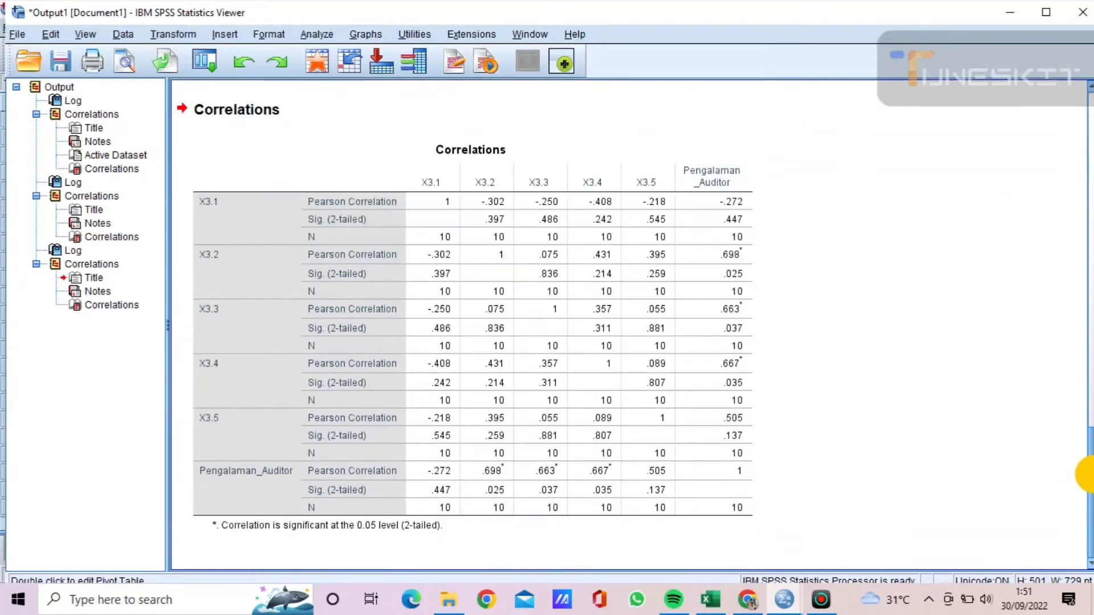
pyautogui.click(1046, 11)
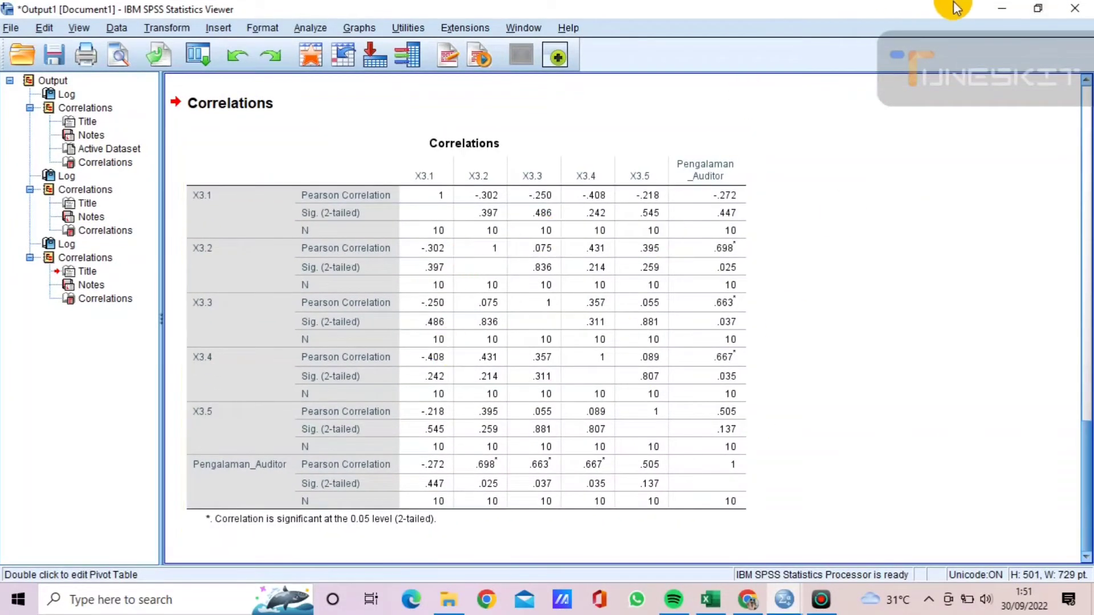
# Step: Return to the data editor, reopen Bivariate Correlations and remove X3.1 to X3.5 and the Pengalaman_Auditor total from its variables
pyautogui.click(998, 9)
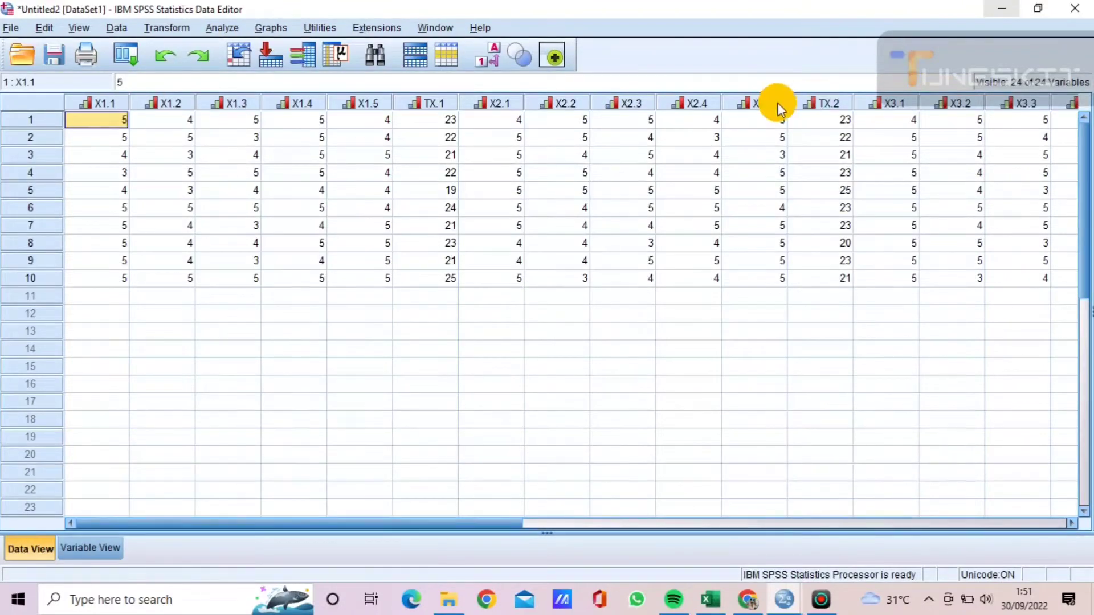
pyautogui.click(221, 29)
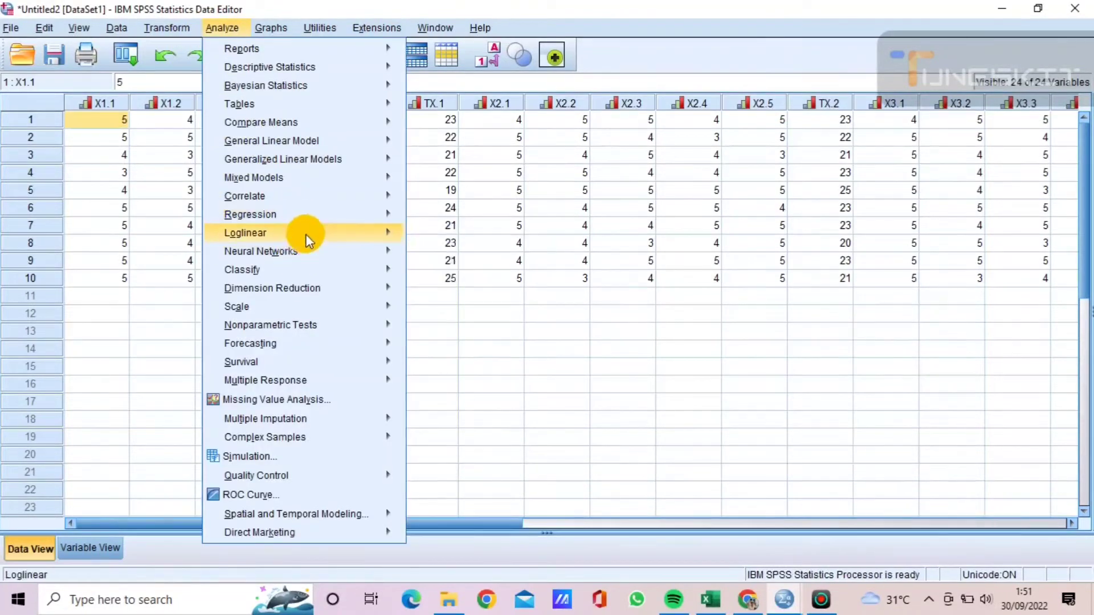
pyautogui.moveTo(329, 199)
pyautogui.click(450, 199)
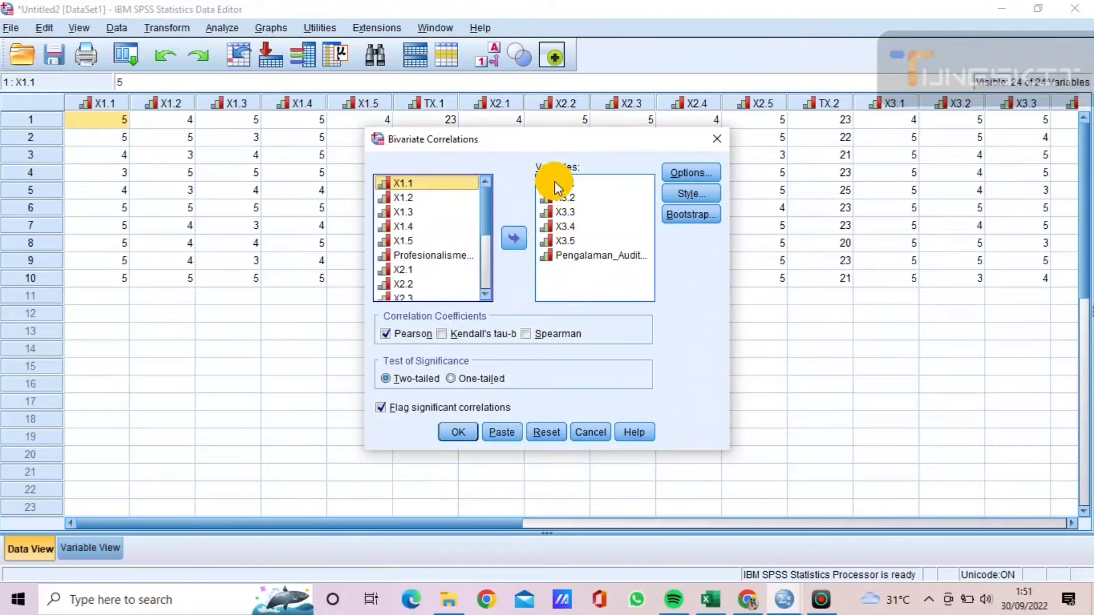
pyautogui.click(555, 181)
pyautogui.hotkey('shift', 'Down')
pyautogui.hotkey('shift', 'Down')
pyautogui.hotkey('shift', 'Down')
pyautogui.hotkey('shift', 'Down')
pyautogui.hotkey('shift', 'Down')
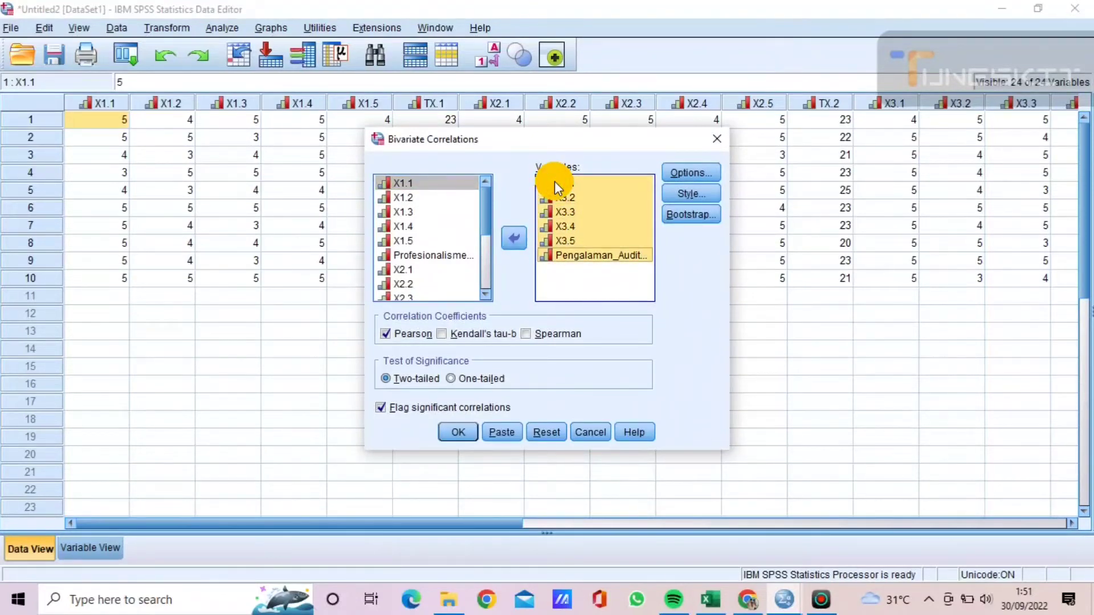
pyautogui.click(515, 234)
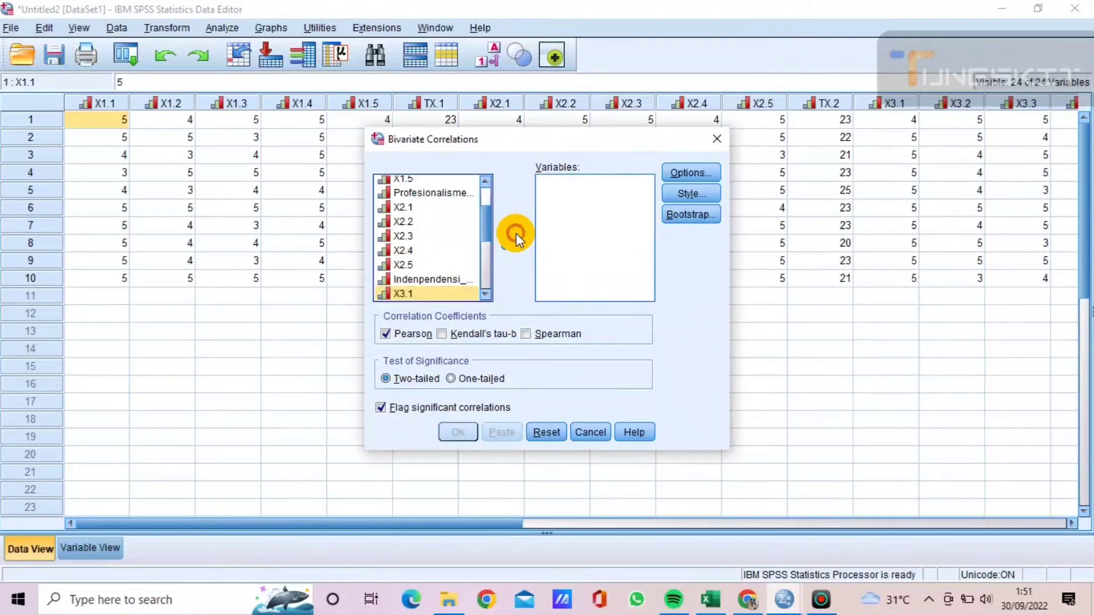
# Step: Add the items Y1 to Y5 and their total Tingkat_Materialitas as the variables of the bivariate correlation
pyautogui.moveTo(487, 224); pyautogui.dragTo(482, 279)
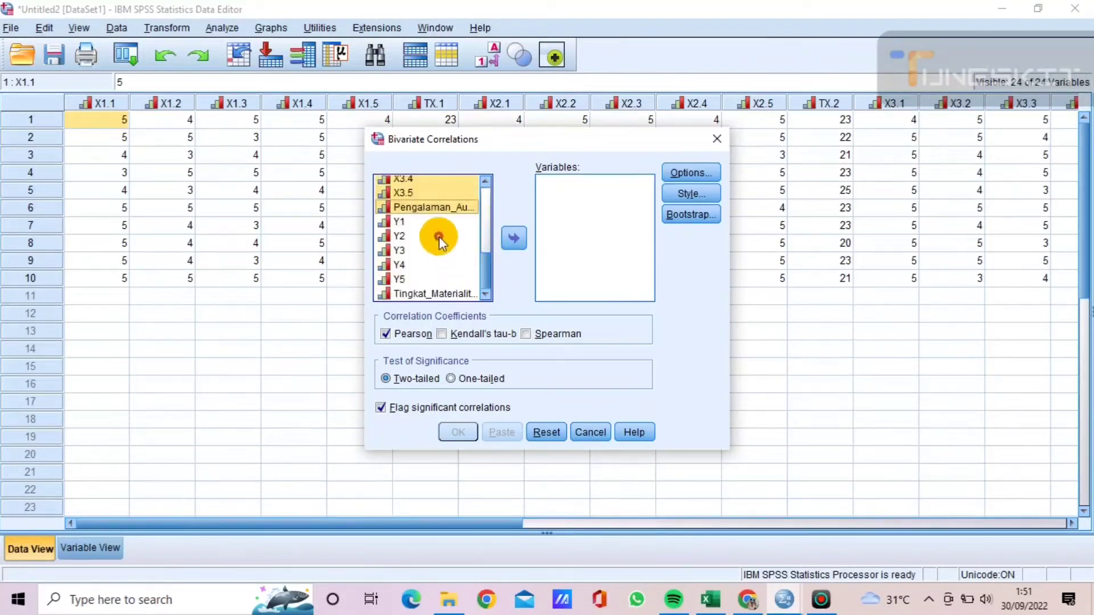
pyautogui.click(421, 220)
pyautogui.hotkey('shift', 'Down')
pyautogui.hotkey('shift', 'Down')
pyautogui.hotkey('shift', 'Down')
pyautogui.hotkey('shift', 'Down')
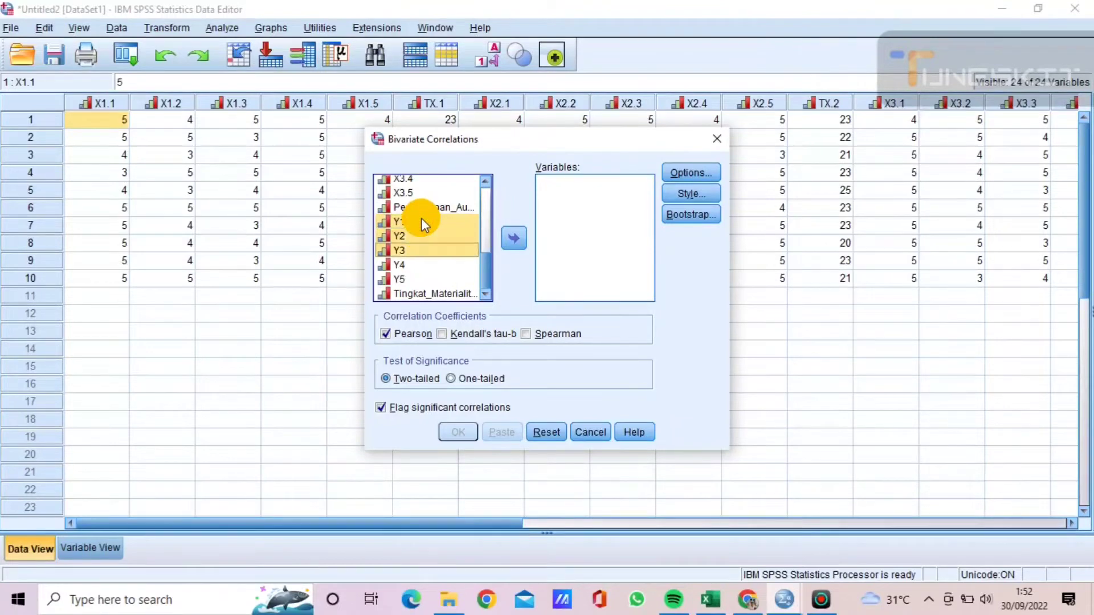
pyautogui.hotkey('shift', 'Down')
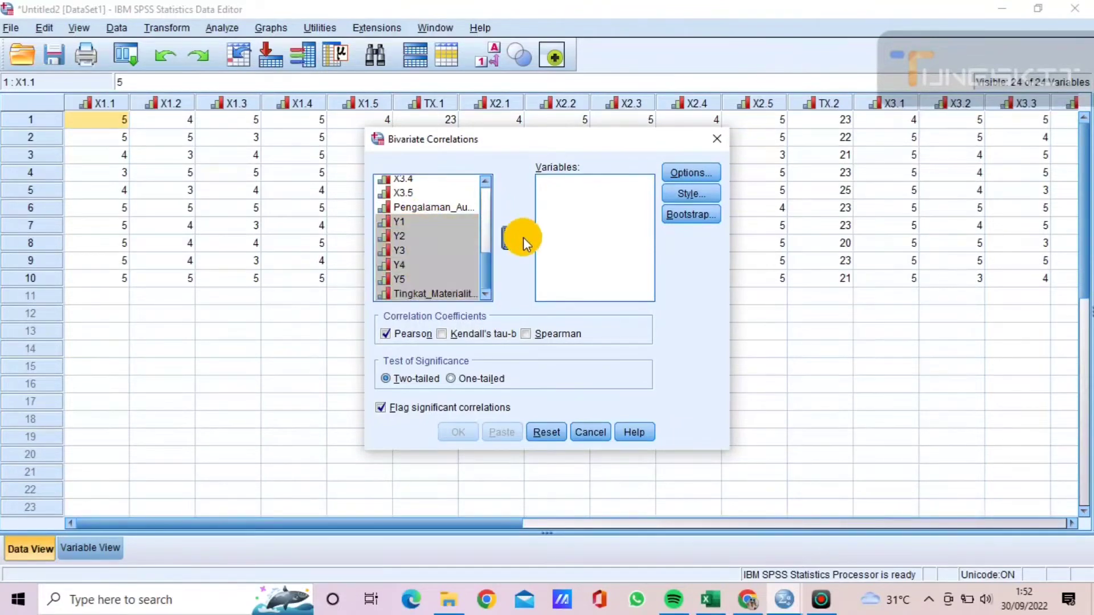
pyautogui.click(521, 237)
# Step: Run the two-tailed Pearson correlation for the Y items and review all correlation tables from X1 to Y in the maximized output window
pyautogui.click(460, 431)
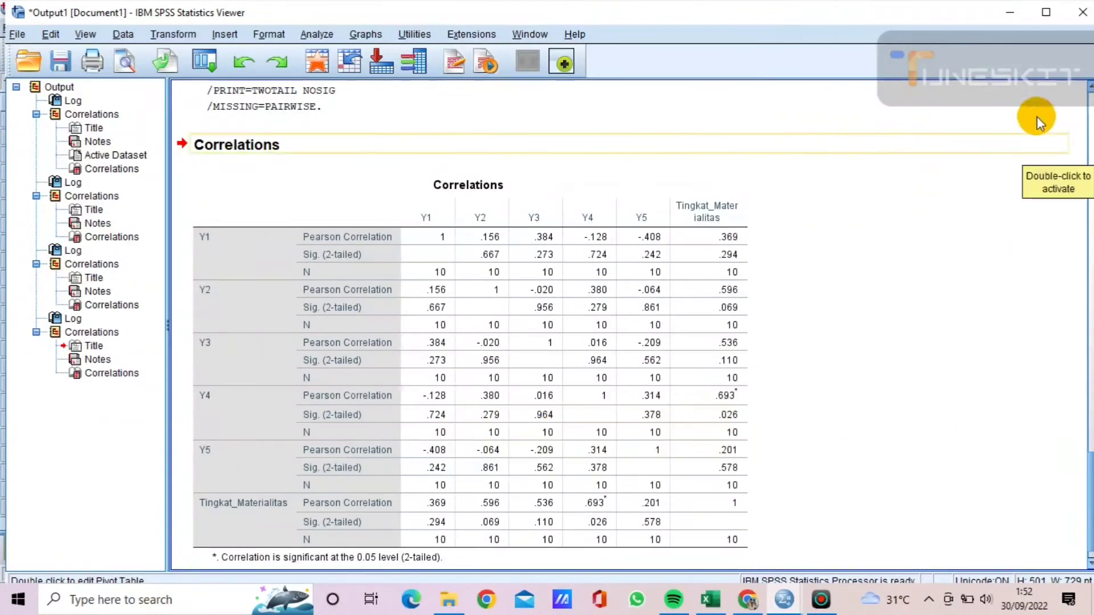
pyautogui.click(1044, 12)
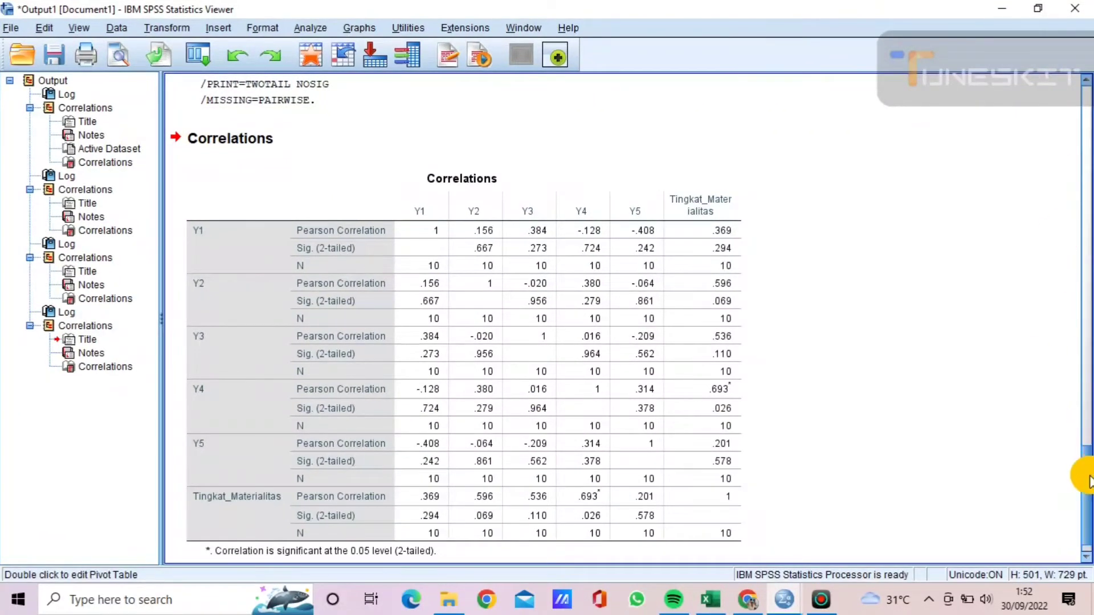
pyautogui.scroll(-1, 1090, 479)
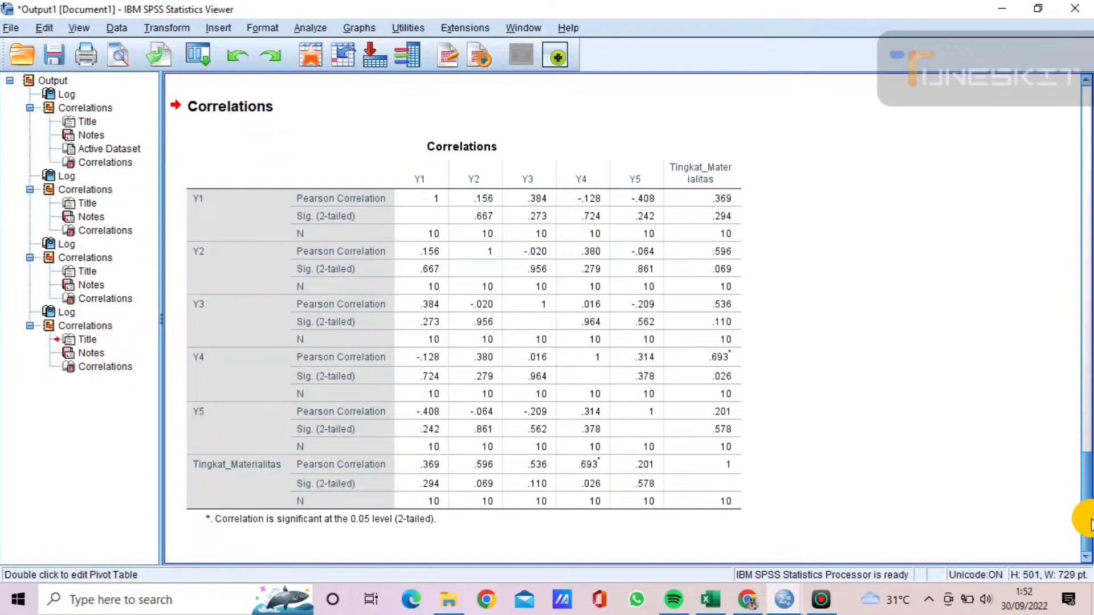
pyautogui.moveTo(1090, 525); pyautogui.dragTo(1088, 103)
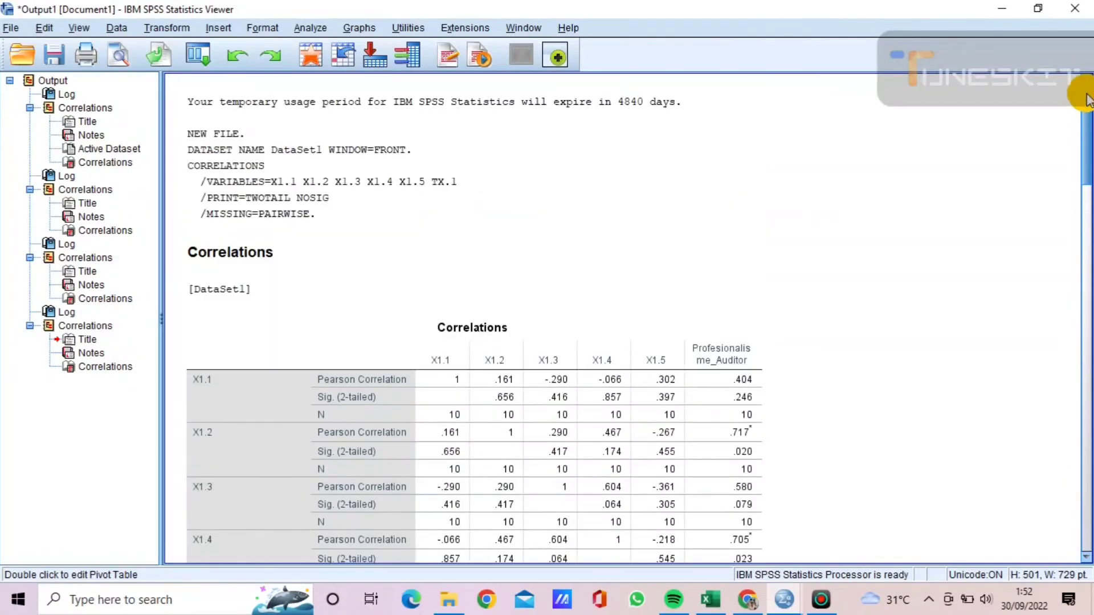
pyautogui.moveTo(1089, 142); pyautogui.dragTo(1088, 531)
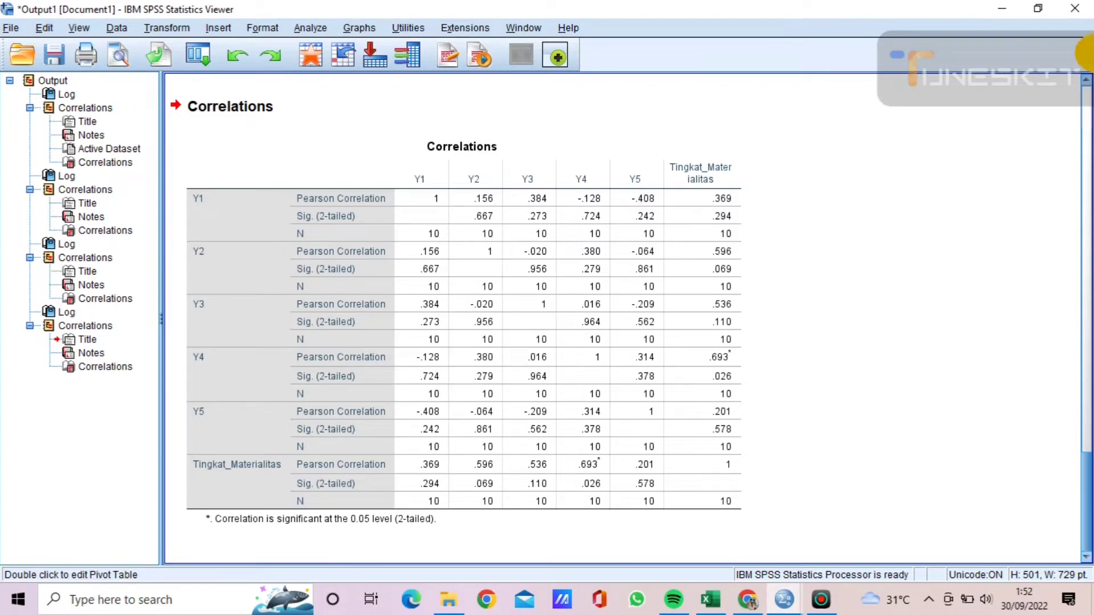
# Step: Return to the data editor, open Reliability Analysis and add X1.1 to X1.5 as its items
pyautogui.click(992, 8)
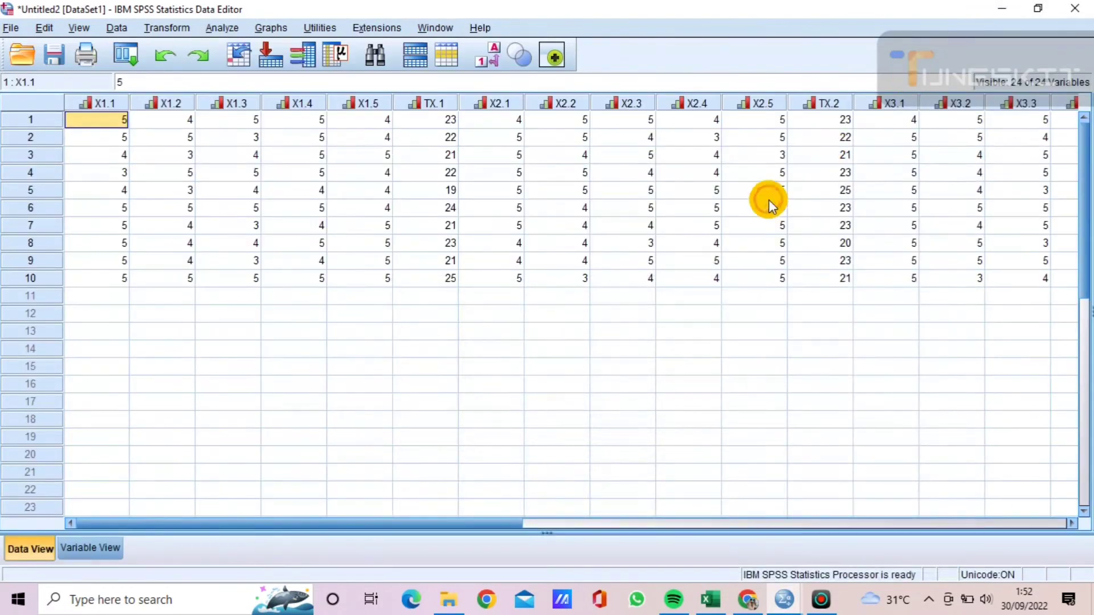
pyautogui.click(220, 32)
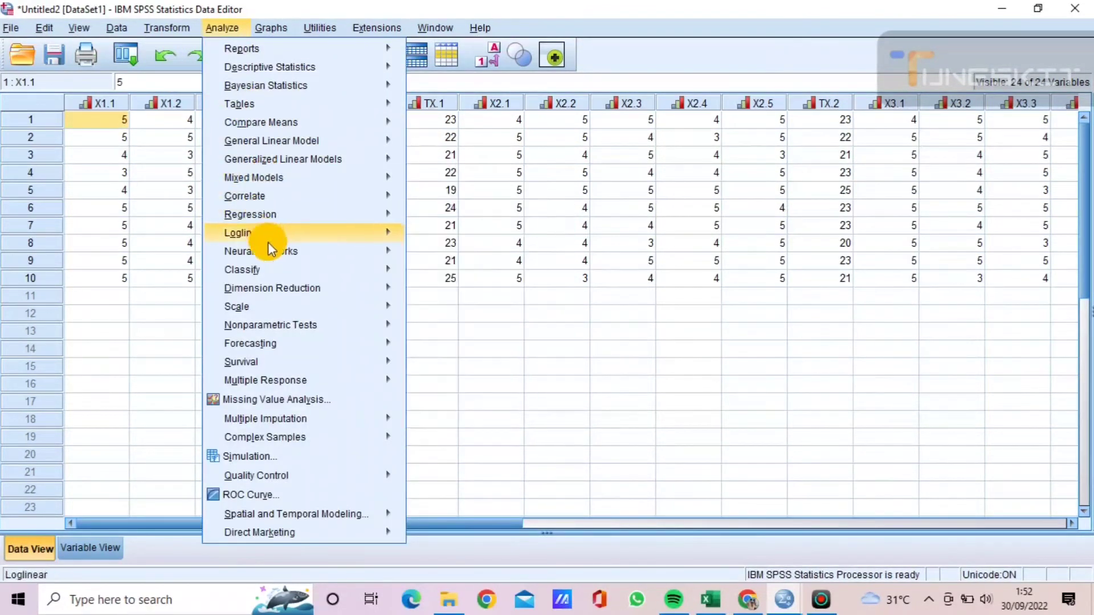
pyautogui.moveTo(280, 316)
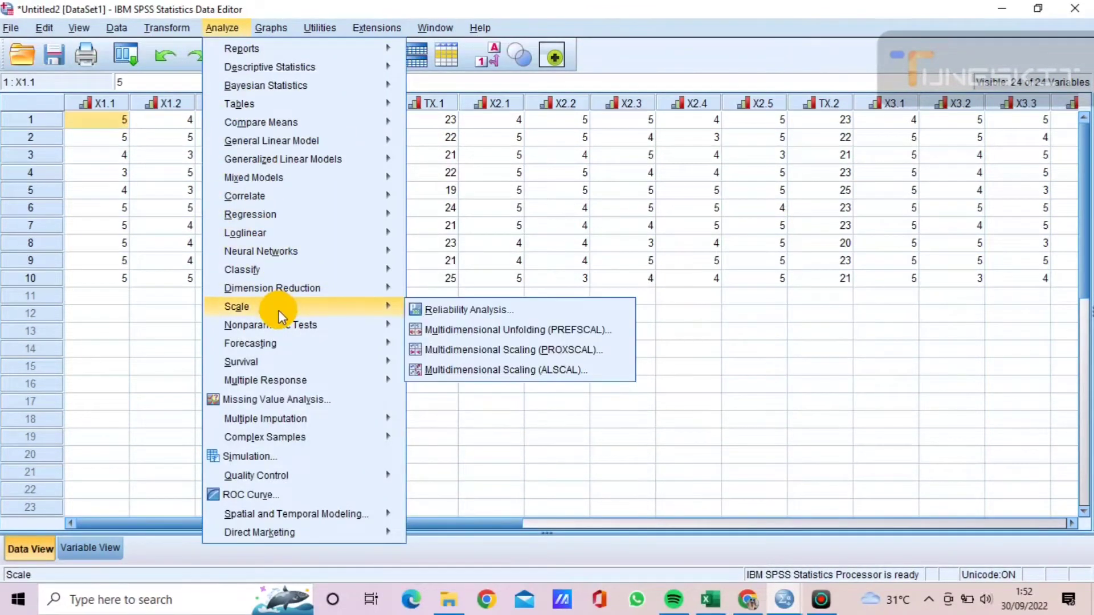
pyautogui.click(426, 308)
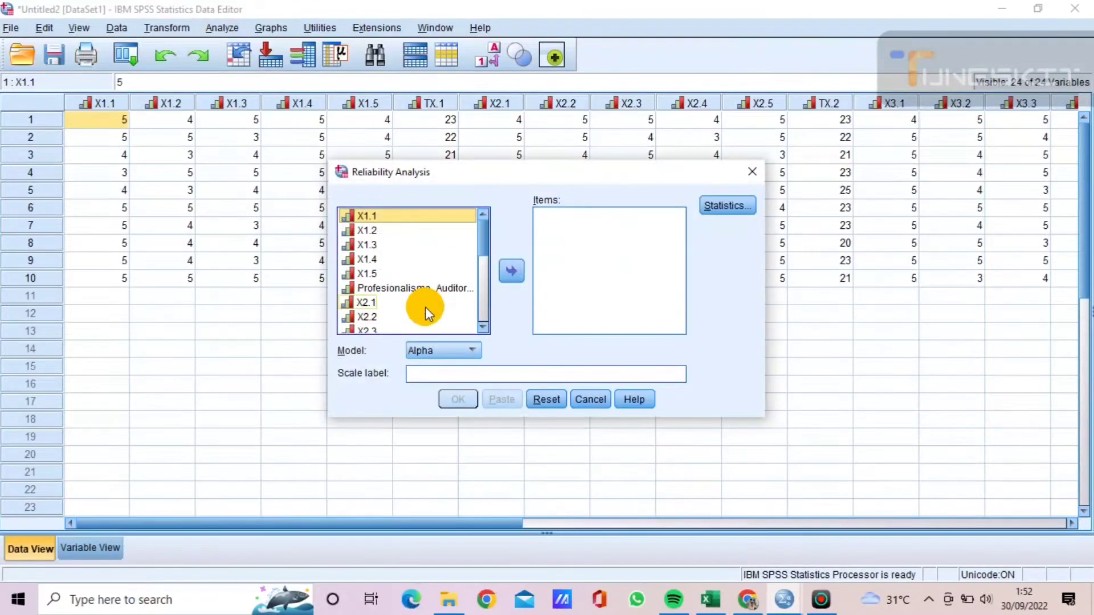
pyautogui.click(391, 214)
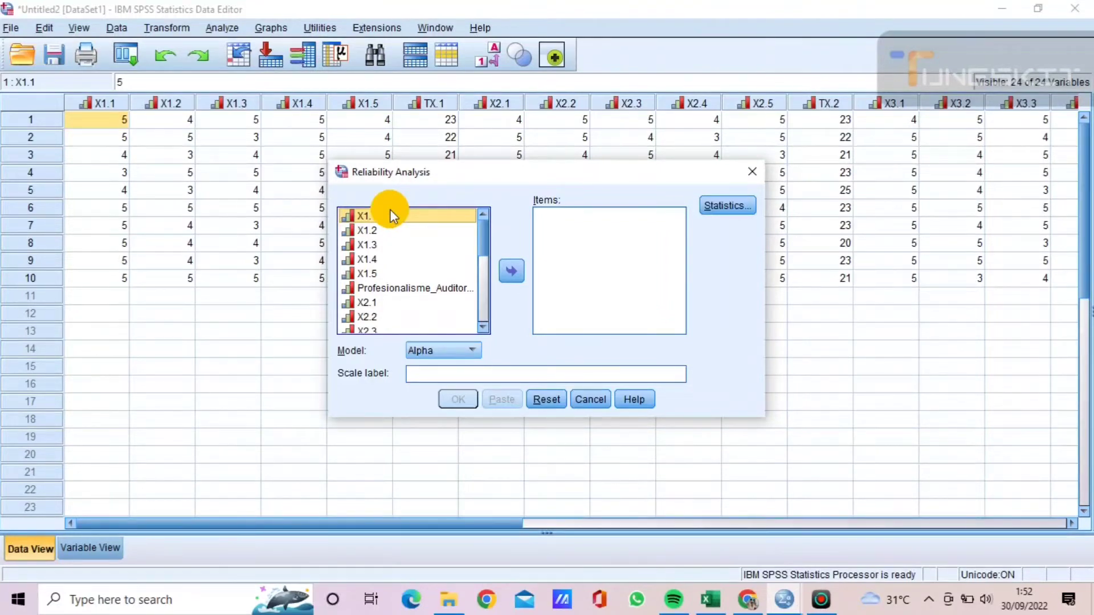
pyautogui.hotkey('shift', 'Down')
pyautogui.hotkey('shift', 'Down')
pyautogui.hotkey('shift', 'Down')
pyautogui.hotkey('shift', 'Down')
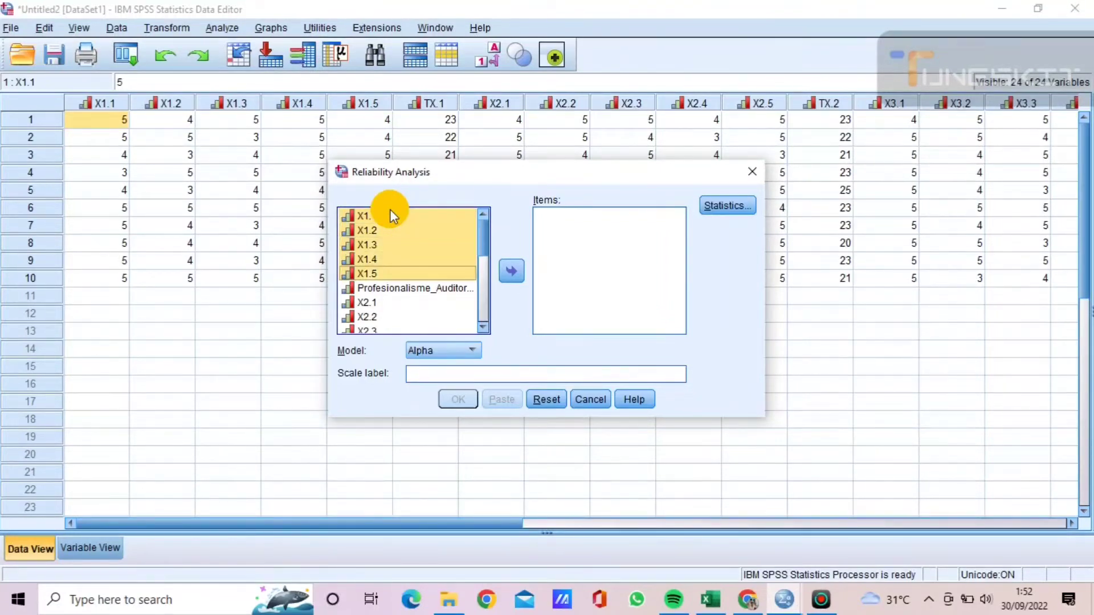
pyautogui.click(521, 267)
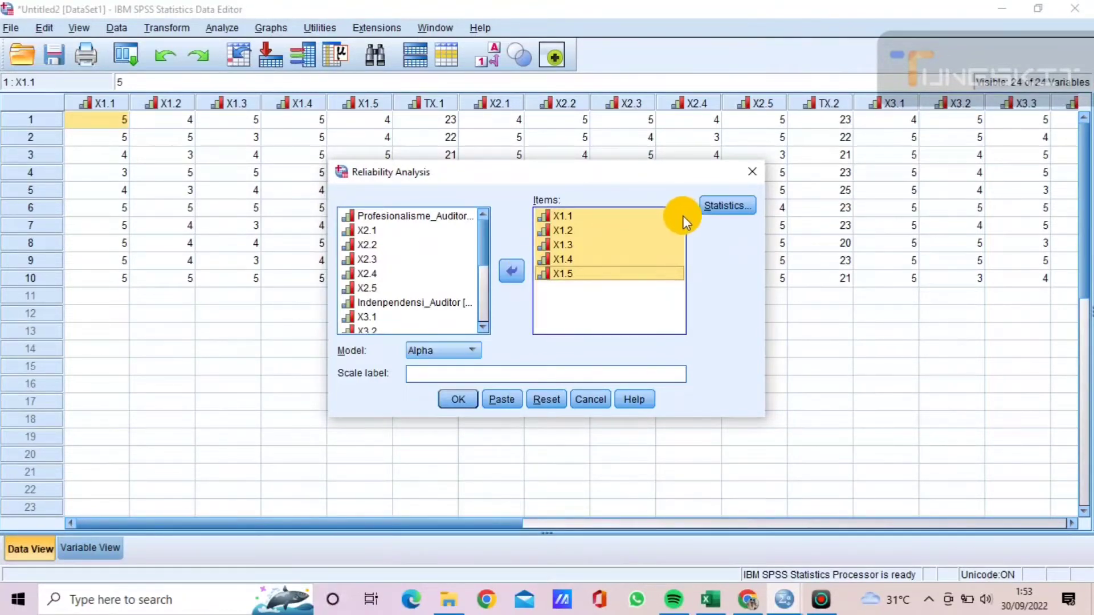
# Step: Include the "Scale if item deleted" descriptives and run the Alpha reliability analysis for the X1 items
pyautogui.click(707, 207)
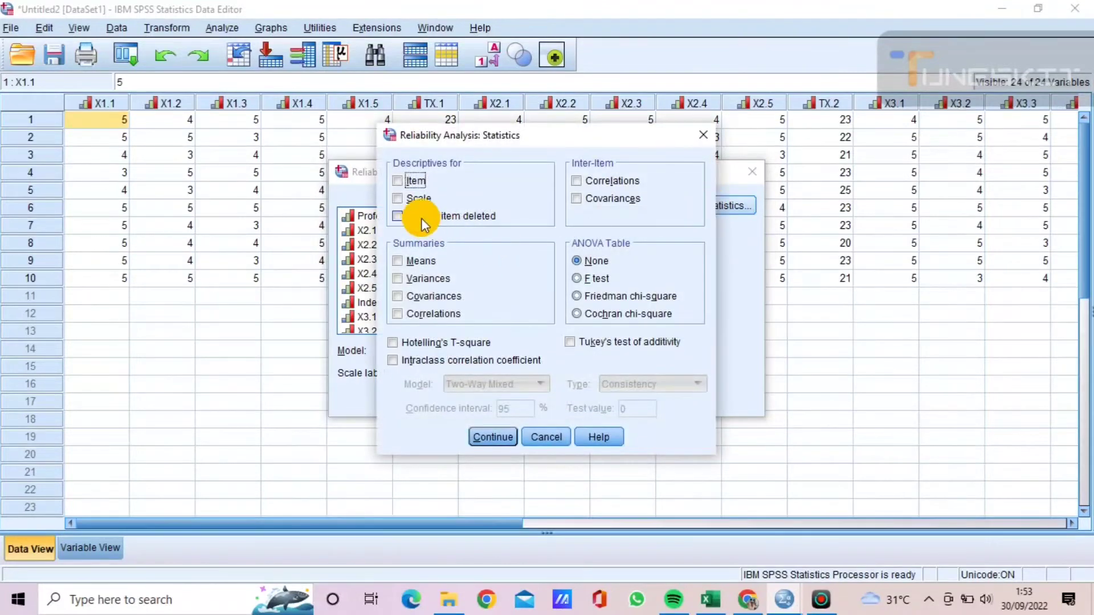
pyautogui.click(420, 216)
pyautogui.click(482, 433)
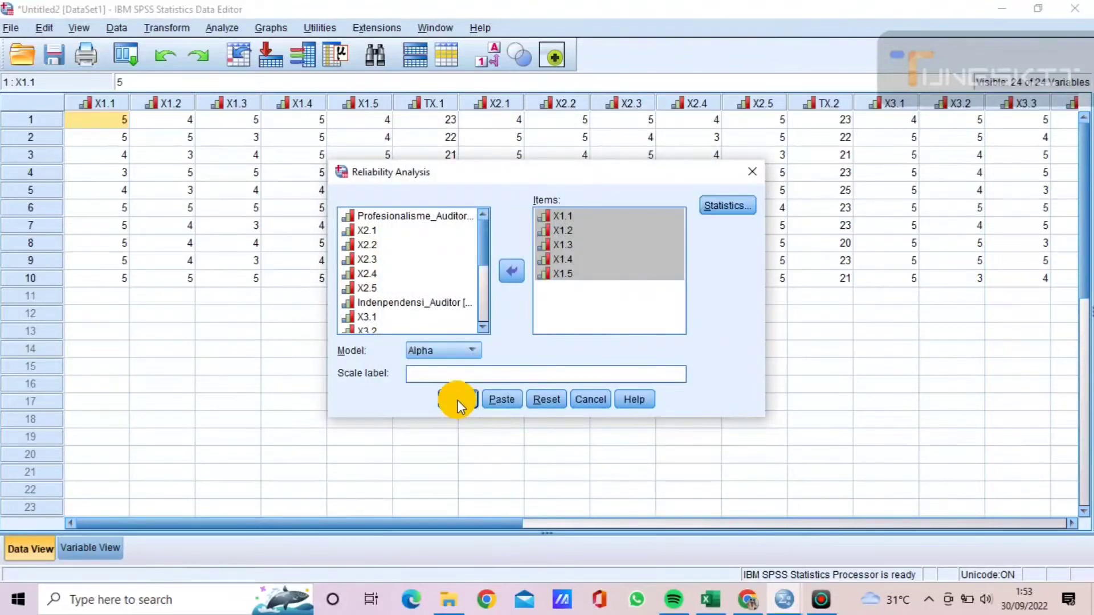
pyautogui.click(458, 400)
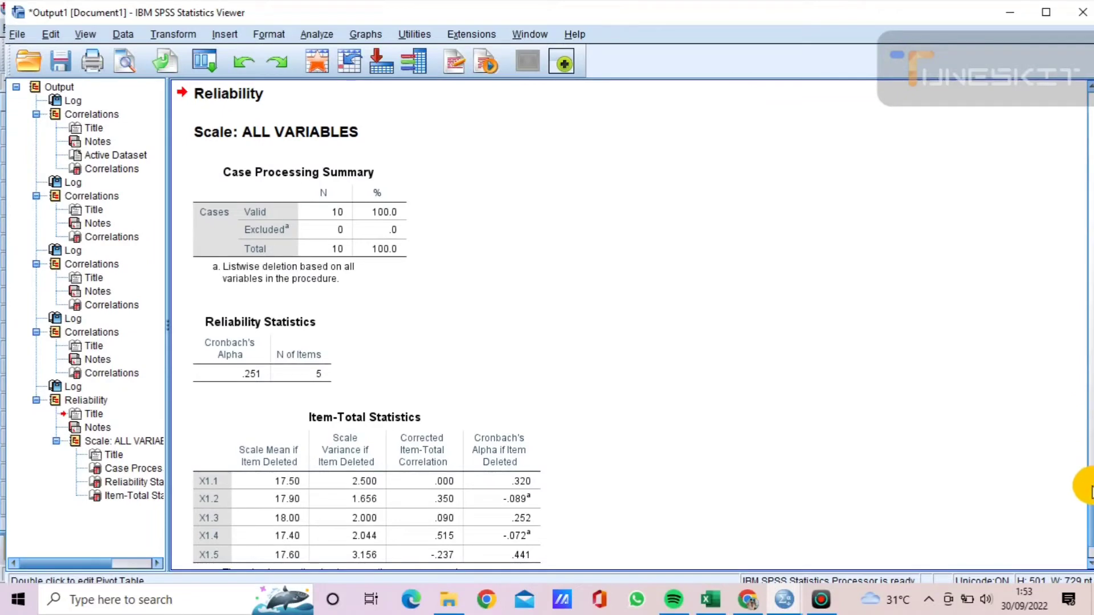
# Step: Examine the Cronbach's Alpha and Item-Total Statistics tables of the X1 items in the output, and return to the data editor
pyautogui.scroll(-2, 1080, 479)
pyautogui.click(541, 507)
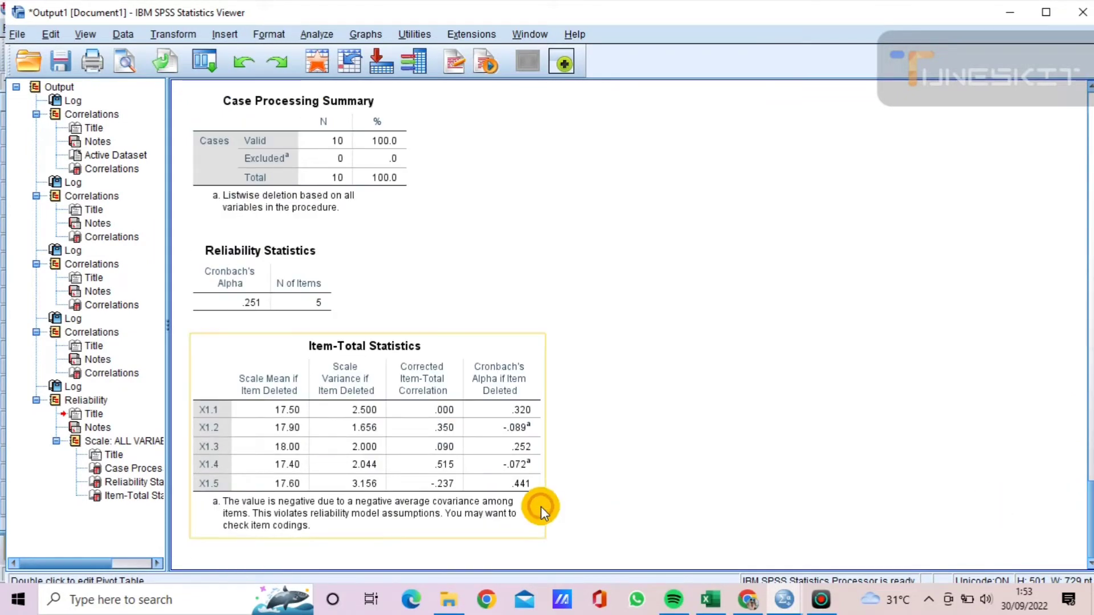
pyautogui.click(248, 272)
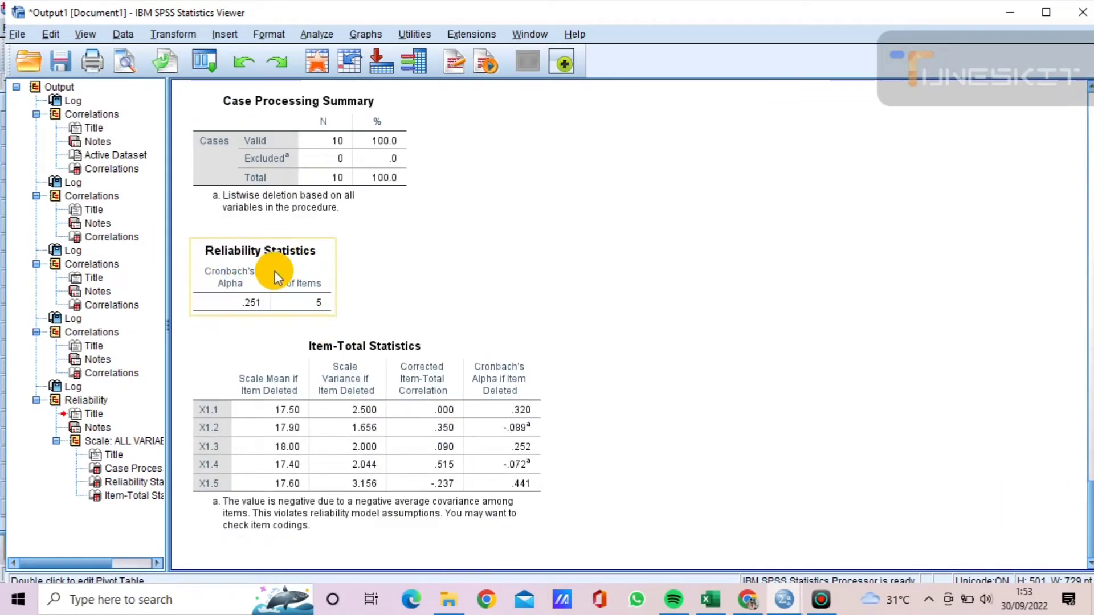
pyautogui.click(472, 439)
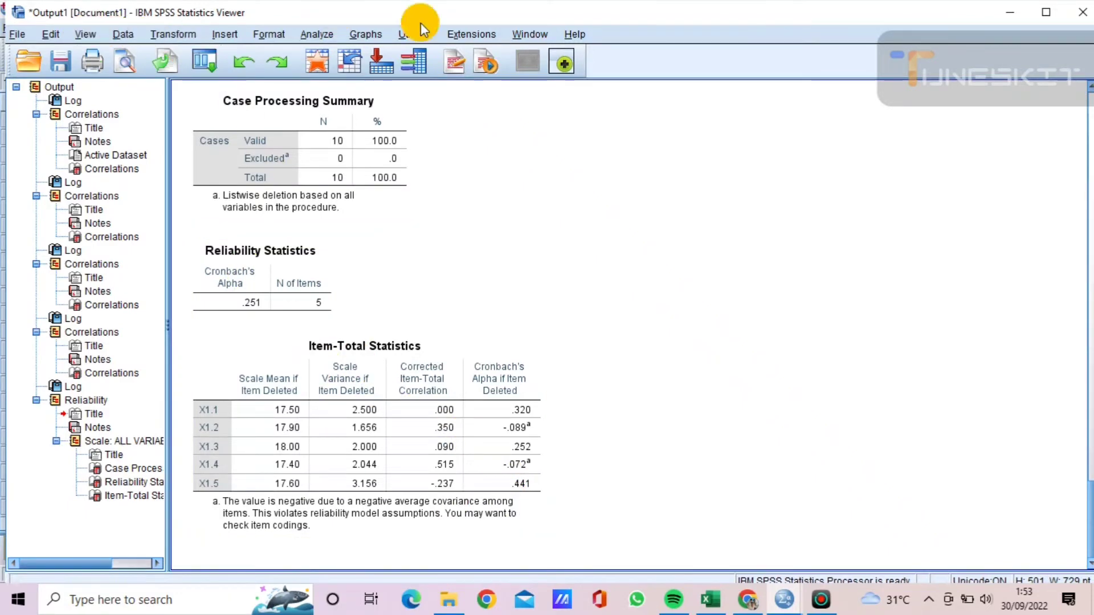
pyautogui.click(1047, 11)
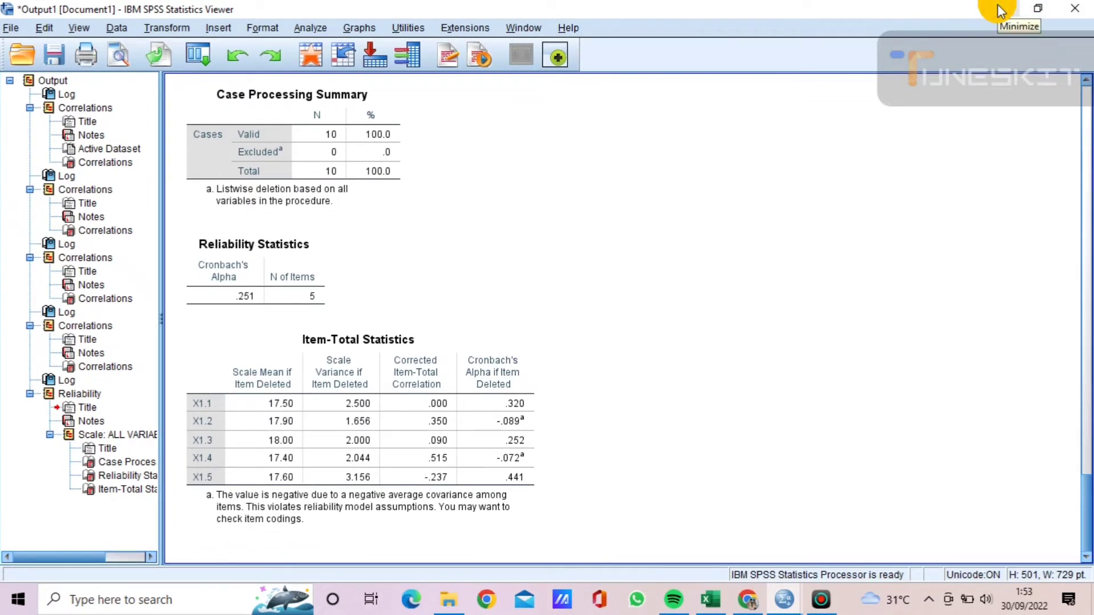
pyautogui.click(1001, 9)
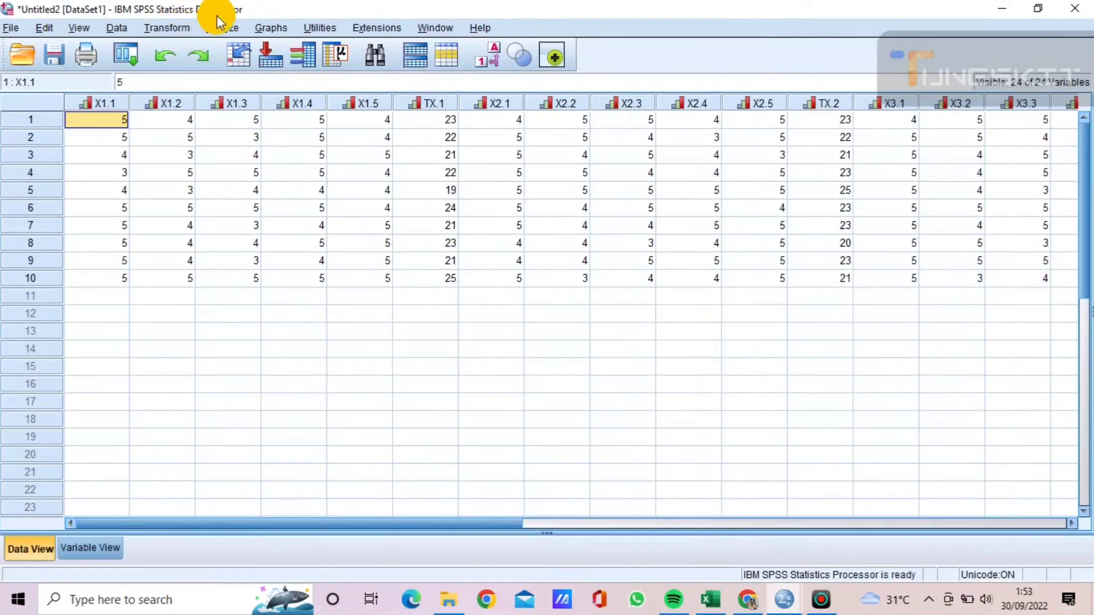
# Step: Reopen Reliability Analysis and remove X1.1 to X1.5 from its items
pyautogui.click(221, 23)
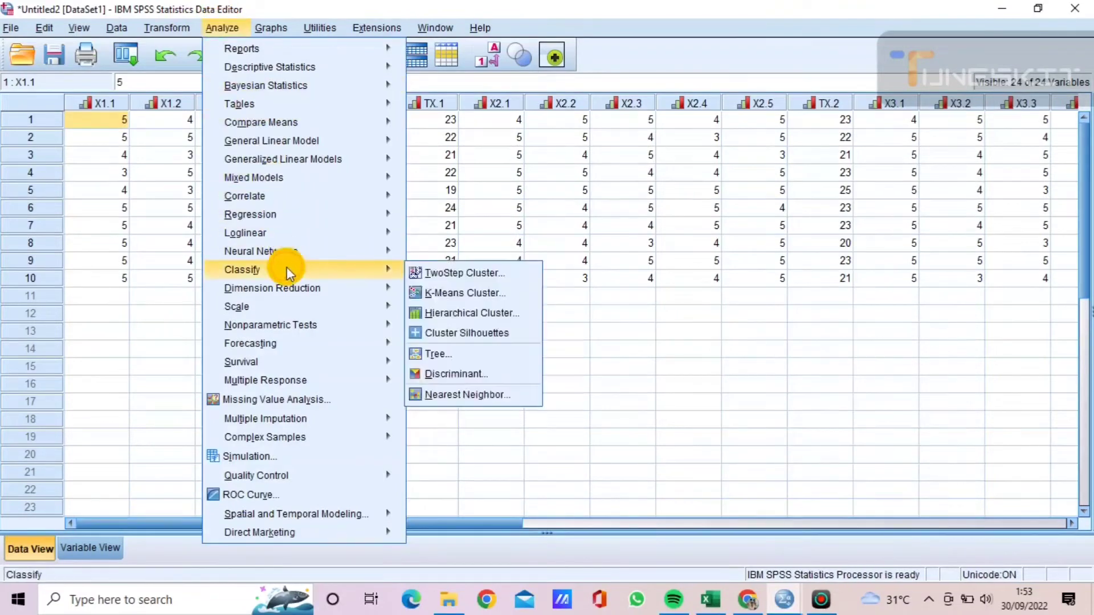
pyautogui.moveTo(378, 303)
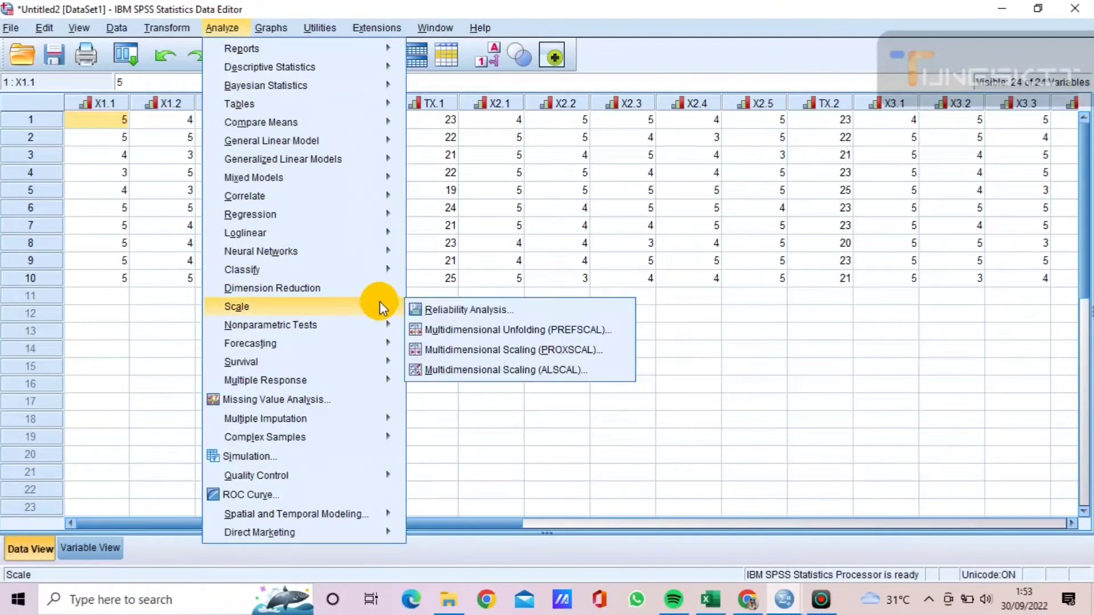
pyautogui.click(437, 308)
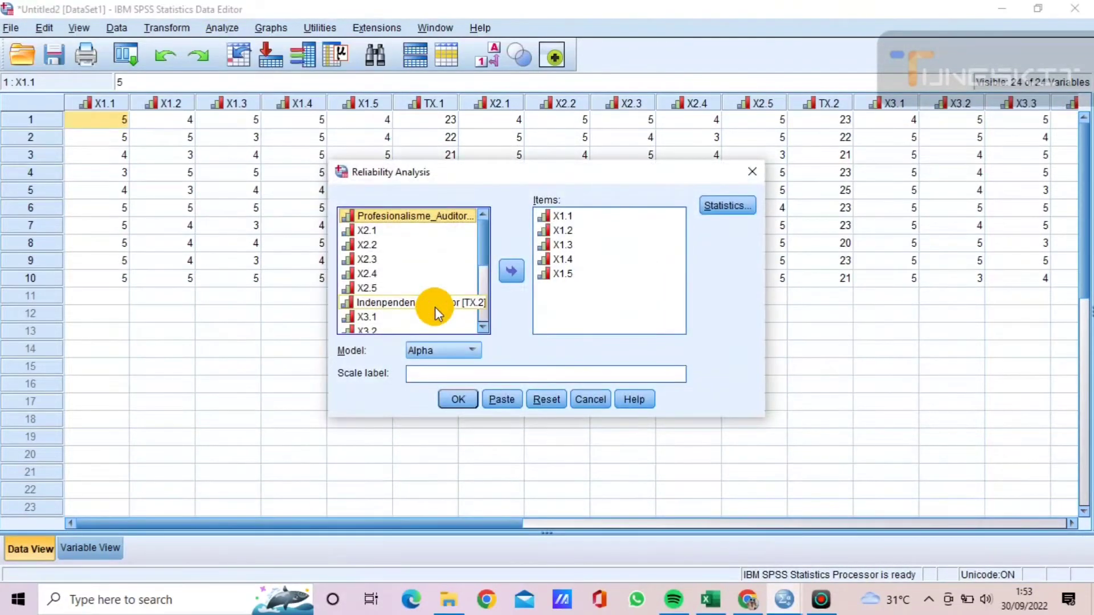
pyautogui.click(588, 220)
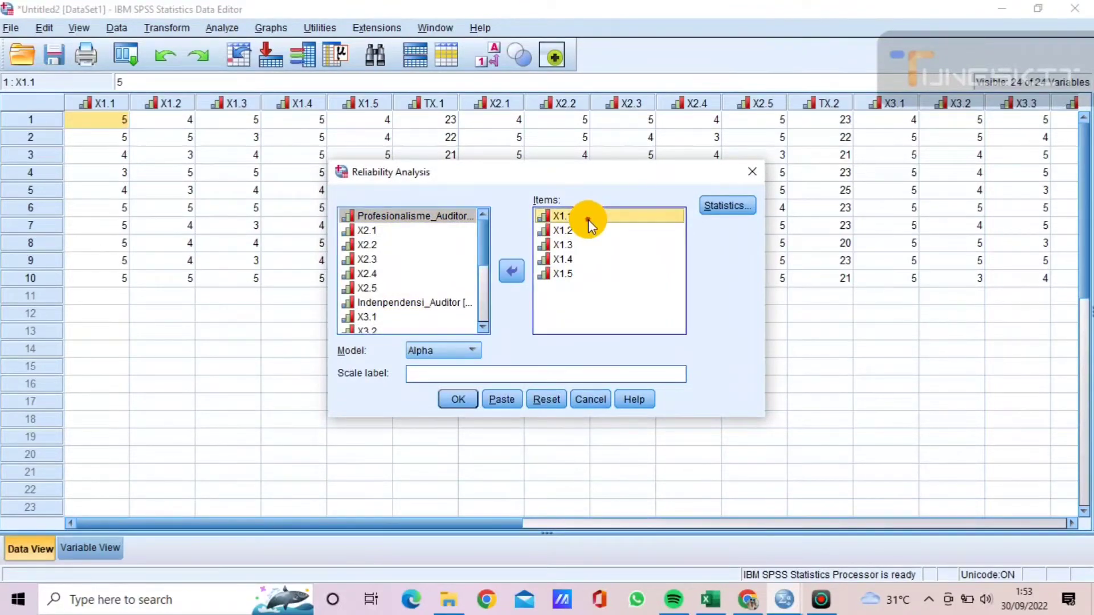
pyautogui.hotkey('shift', 'Down')
pyautogui.hotkey('shift', 'Down')
pyautogui.hotkey('shift', 'Down')
pyautogui.hotkey('shift', 'Down')
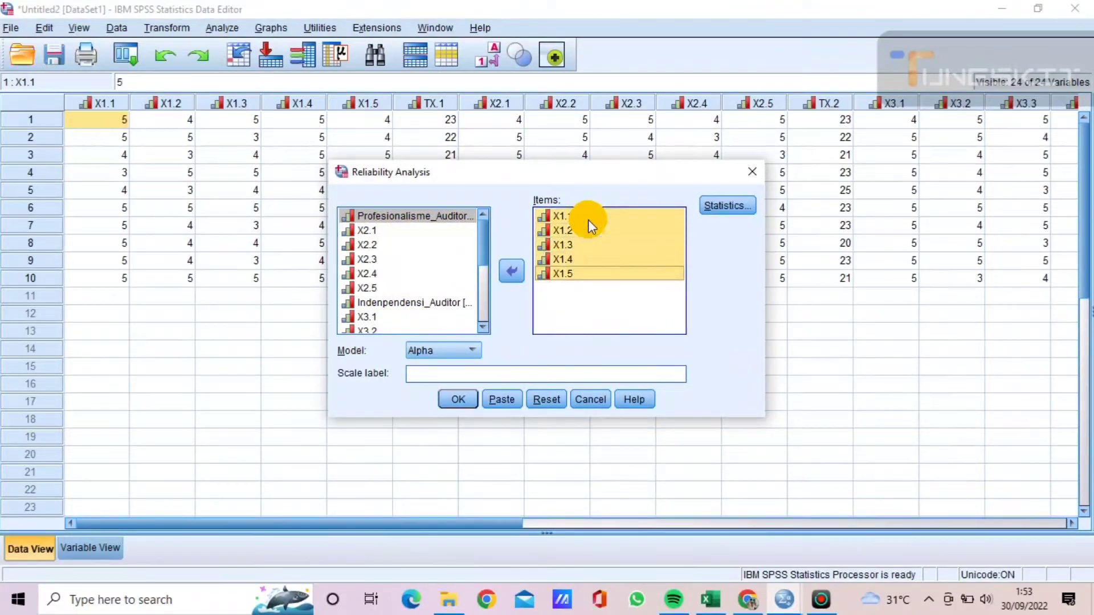
pyautogui.click(512, 268)
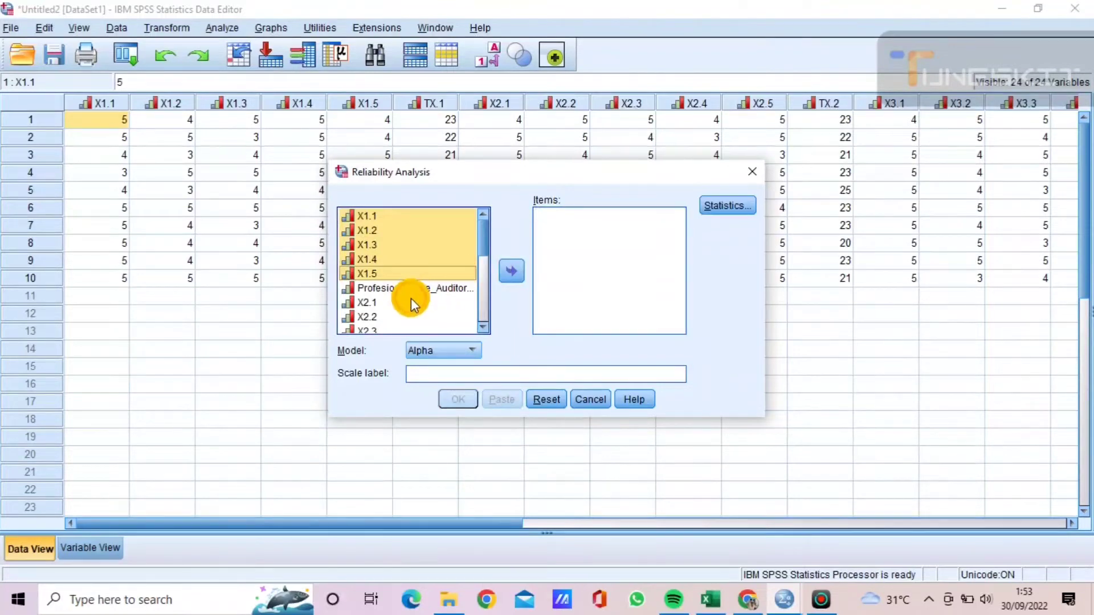
# Step: Add X2.1 to X2.5 as the items and run the Alpha reliability analysis
pyautogui.click(412, 299)
pyautogui.hotkey('shift', 'Down')
pyautogui.hotkey('shift', 'Down')
pyautogui.hotkey('shift', 'Down')
pyautogui.hotkey('shift', 'Down')
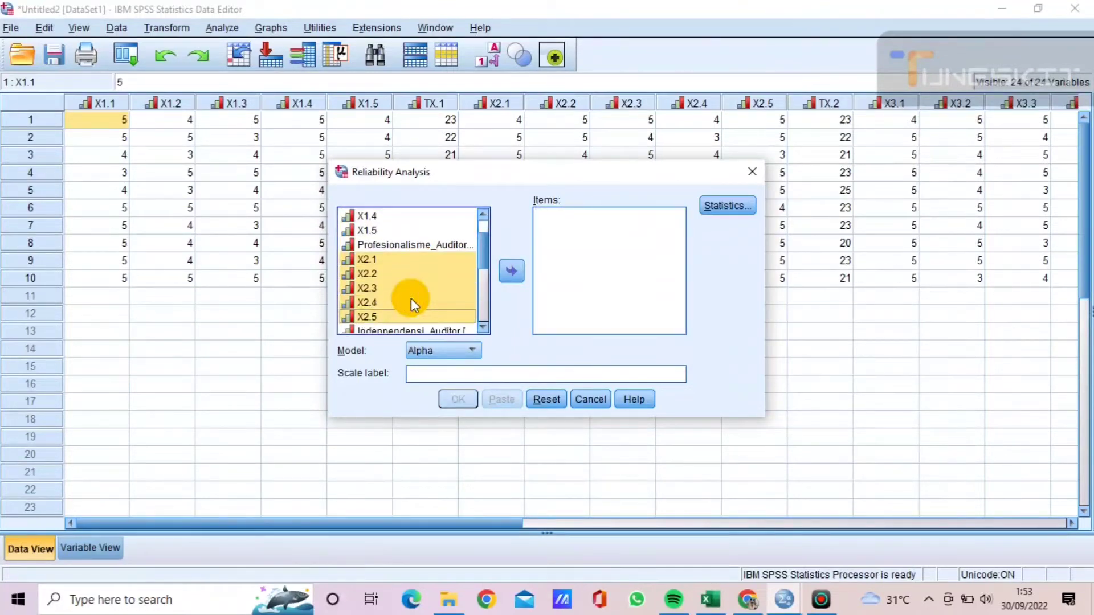
pyautogui.click(505, 274)
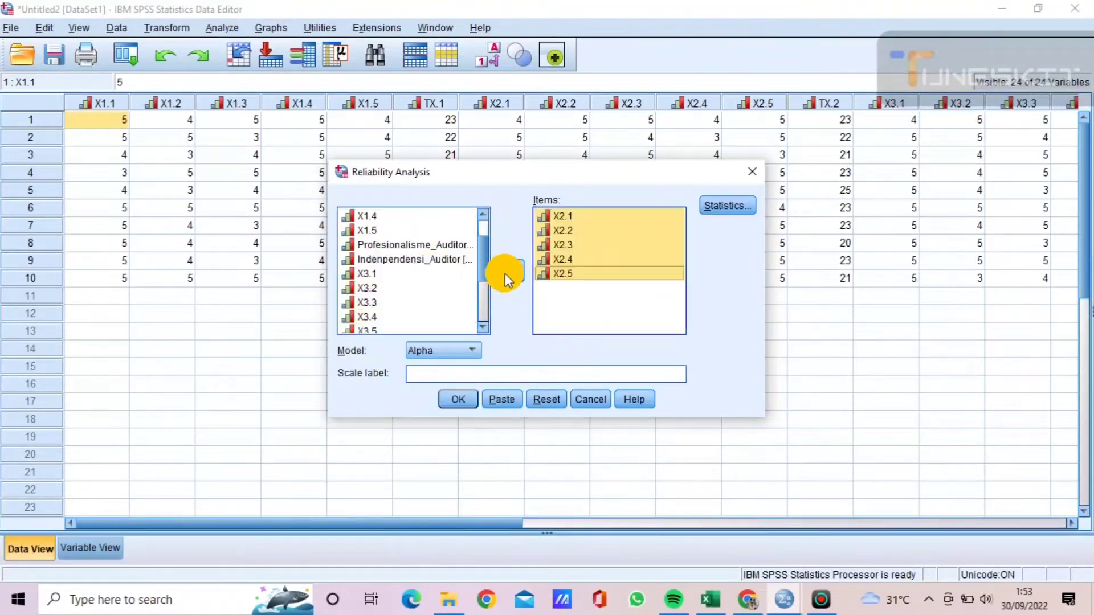
pyautogui.click(452, 400)
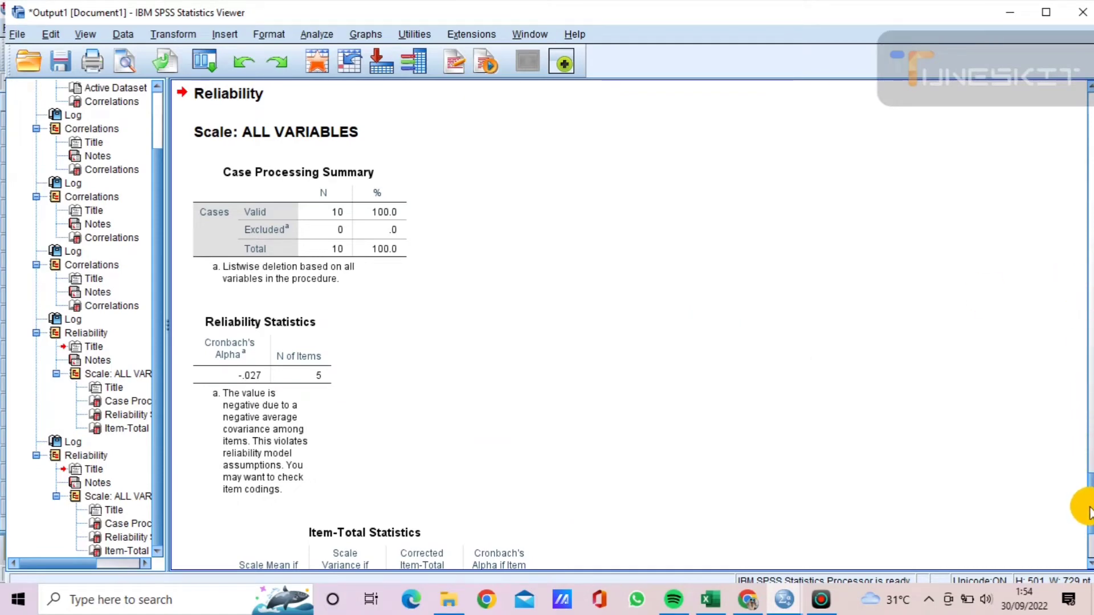
# Step: Examine the Reliability Statistics and Item-Total Statistics tables of the X2 items, and return to the data editor
pyautogui.scroll(-3, 1090, 548)
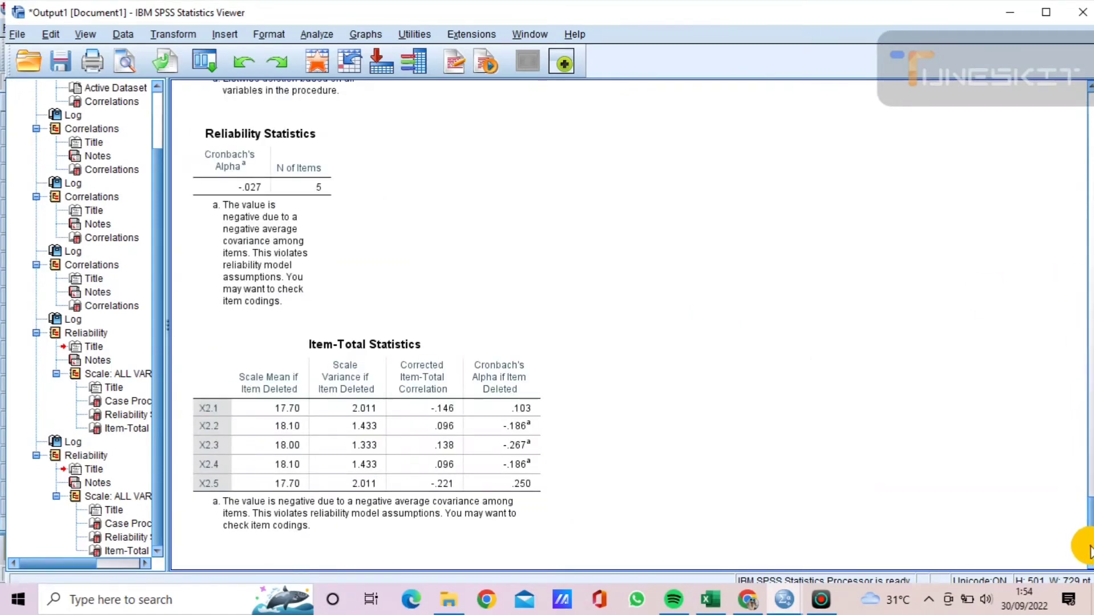
pyautogui.click(374, 241)
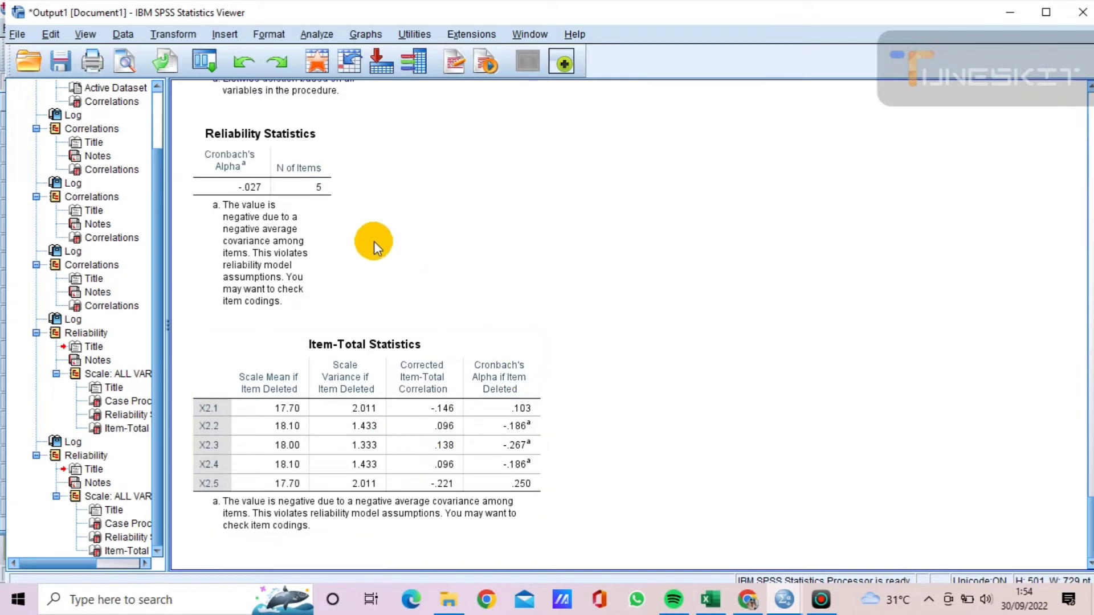
pyautogui.click(299, 259)
pyautogui.click(471, 399)
pyautogui.click(706, 192)
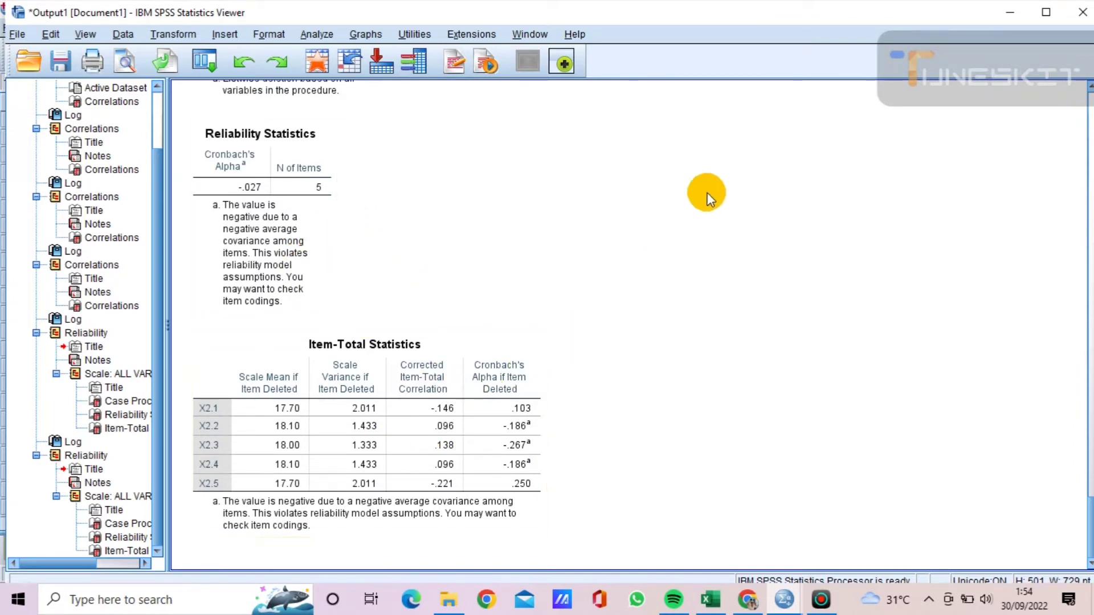
pyautogui.click(994, 10)
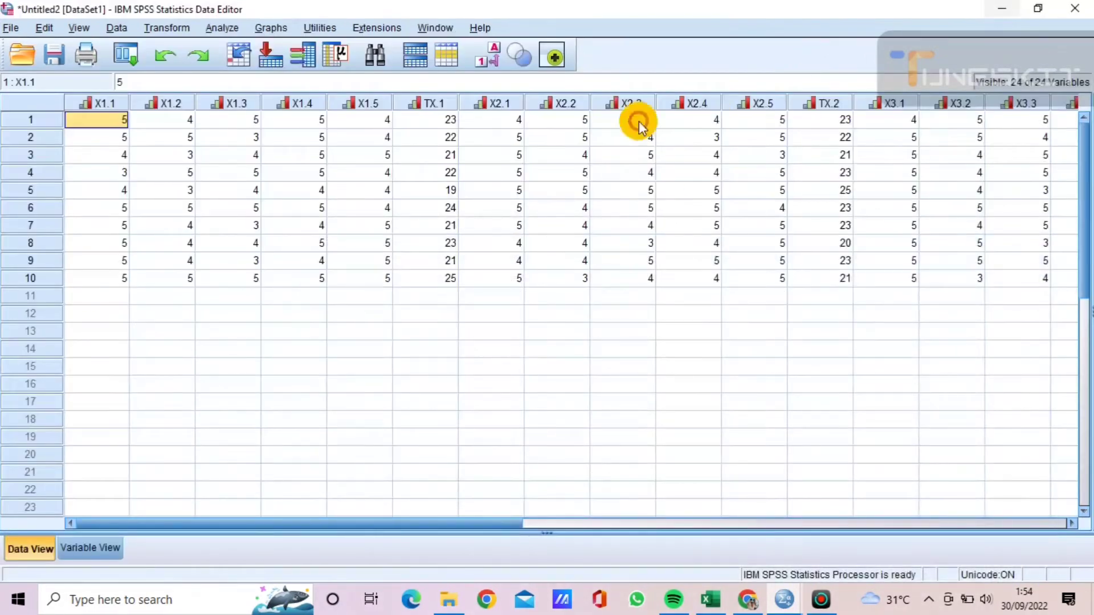
# Step: Open Reliability Analysis again and take X2.1 to X2.5 out of the items
pyautogui.click(222, 27)
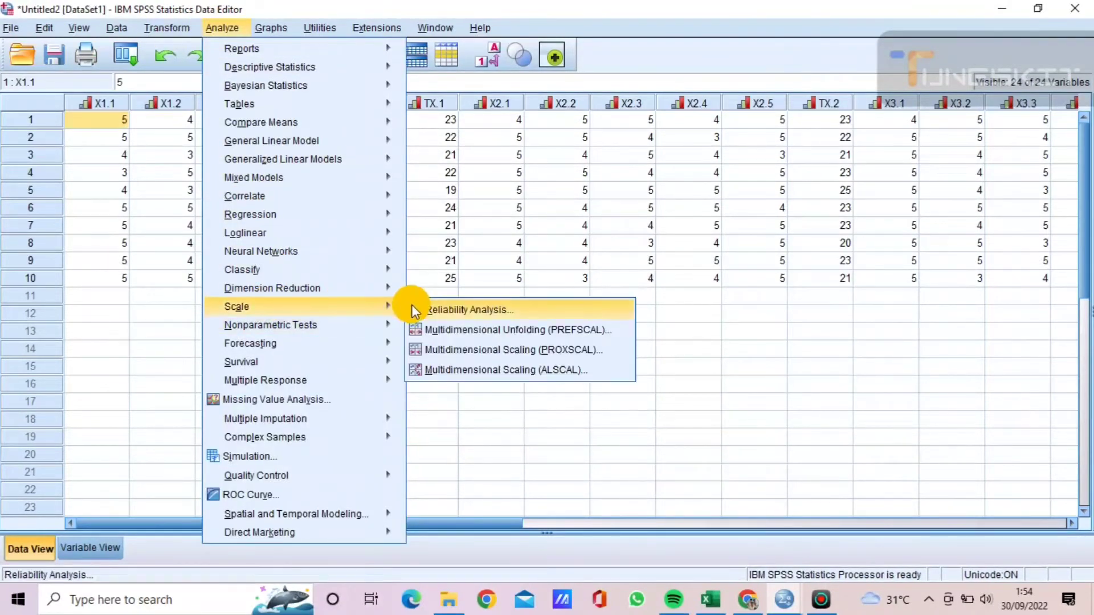
pyautogui.click(415, 310)
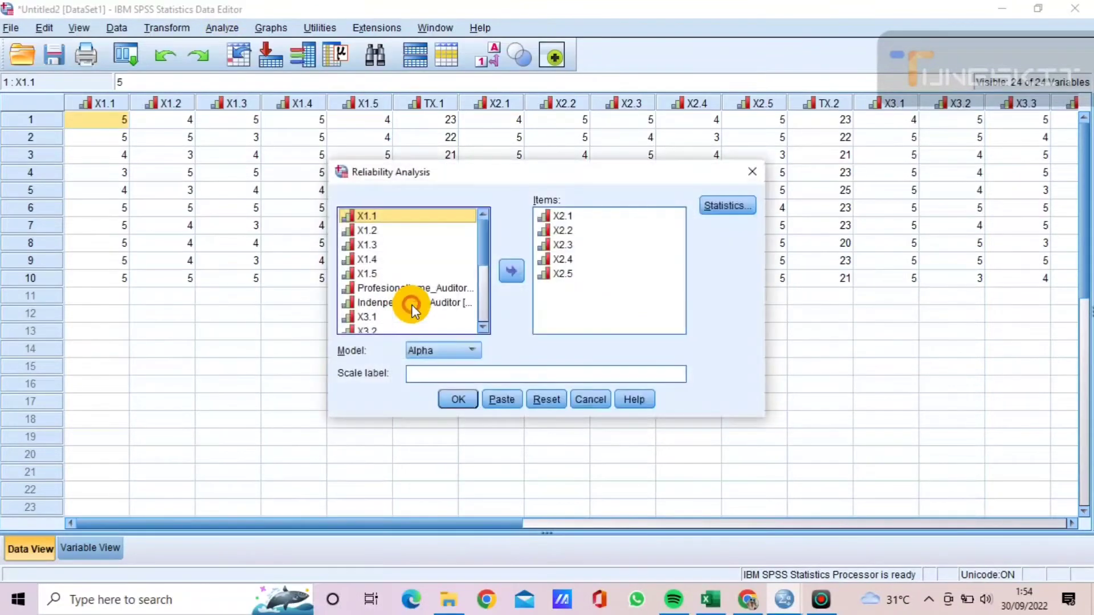
pyautogui.click(590, 221)
pyautogui.hotkey('shift', 'End')
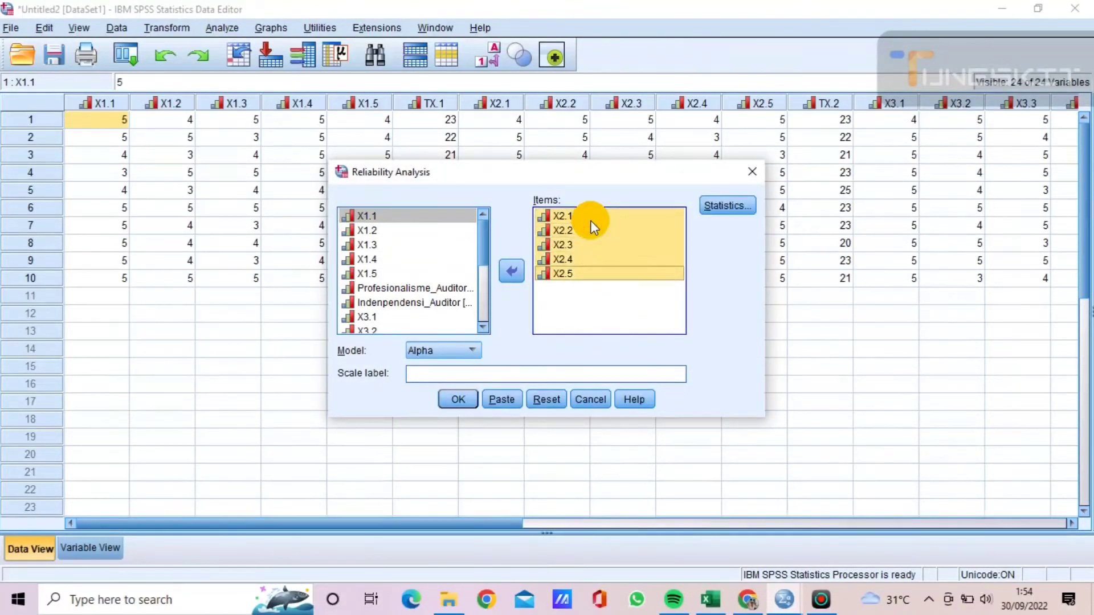
pyautogui.click(521, 268)
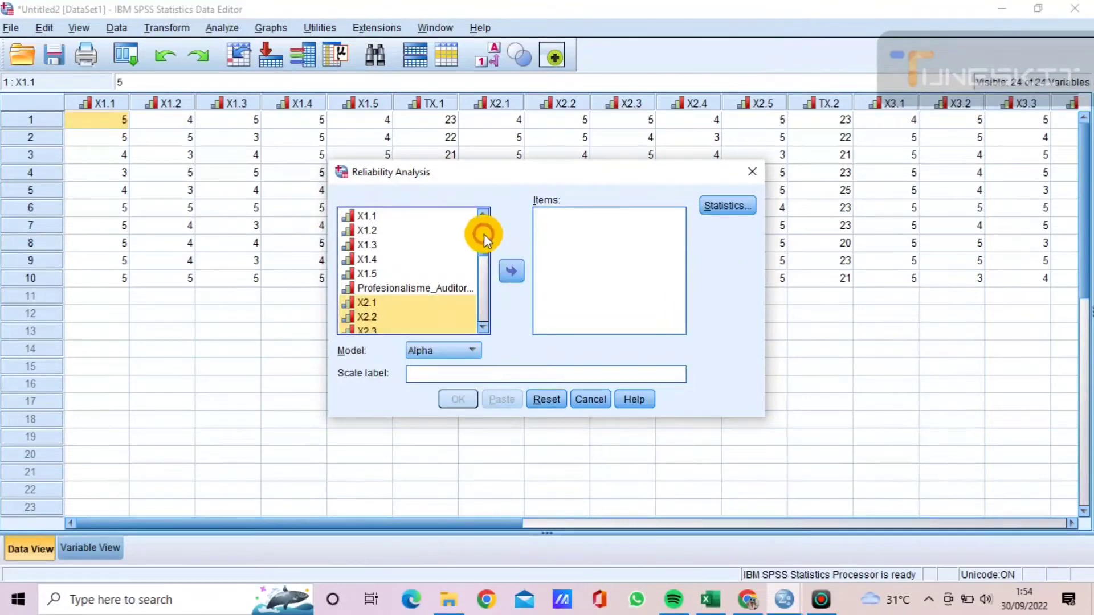
# Step: Add X3.1 to X3.5 as the items and run the Alpha reliability analysis
pyautogui.moveTo(484, 234); pyautogui.dragTo(485, 281)
pyautogui.click(405, 252)
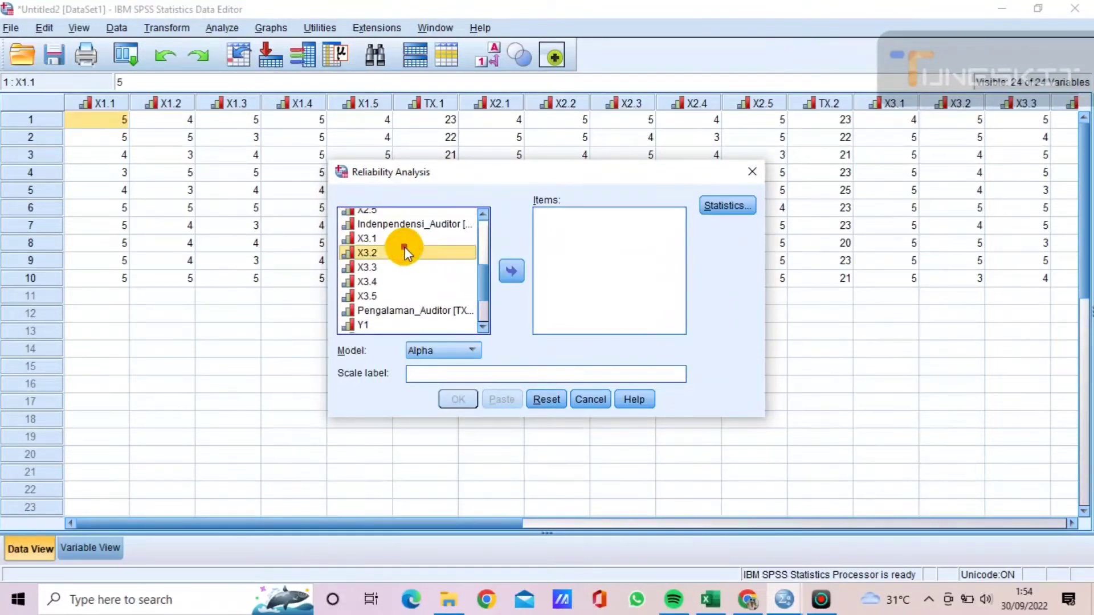
pyautogui.click(394, 241)
pyautogui.hotkey('shift', 'Down')
pyautogui.hotkey('shift', 'Down')
pyautogui.hotkey('shift', 'Down')
pyautogui.hotkey('shift', 'Down')
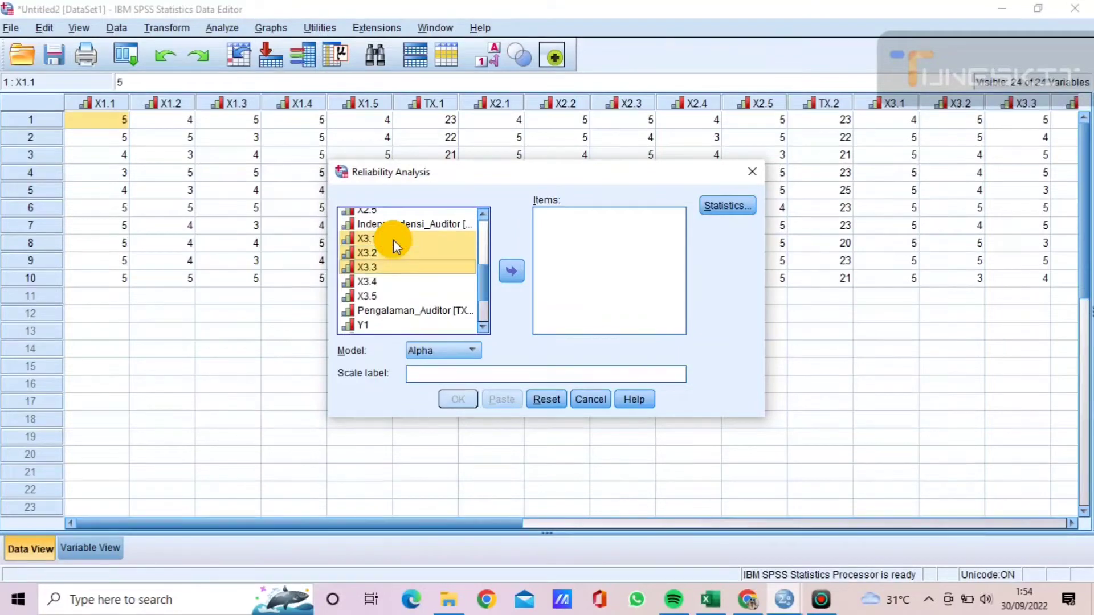
pyautogui.click(518, 266)
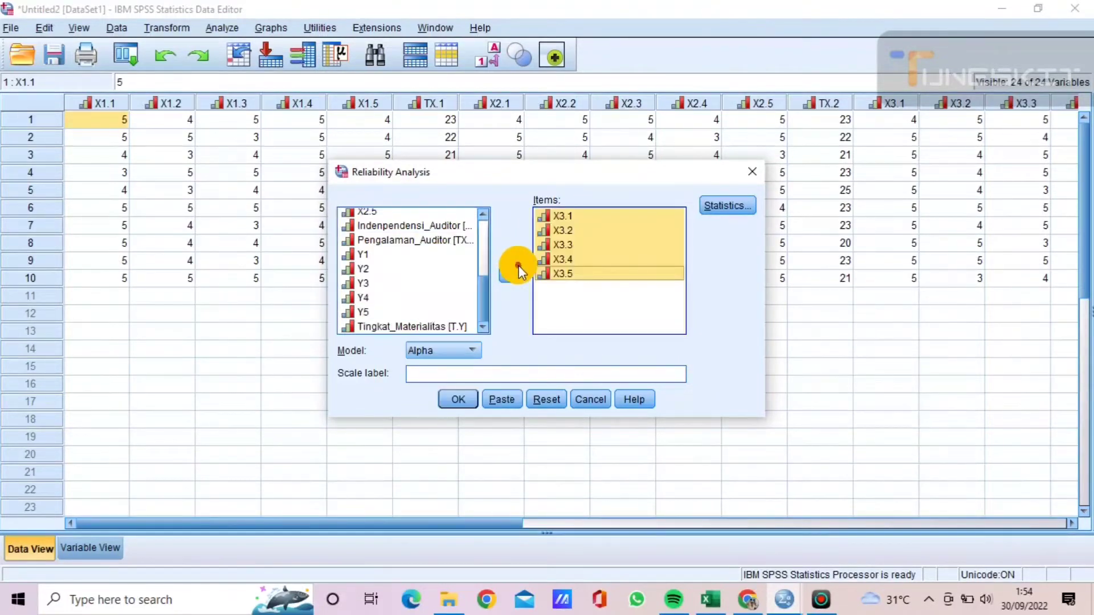
pyautogui.click(455, 401)
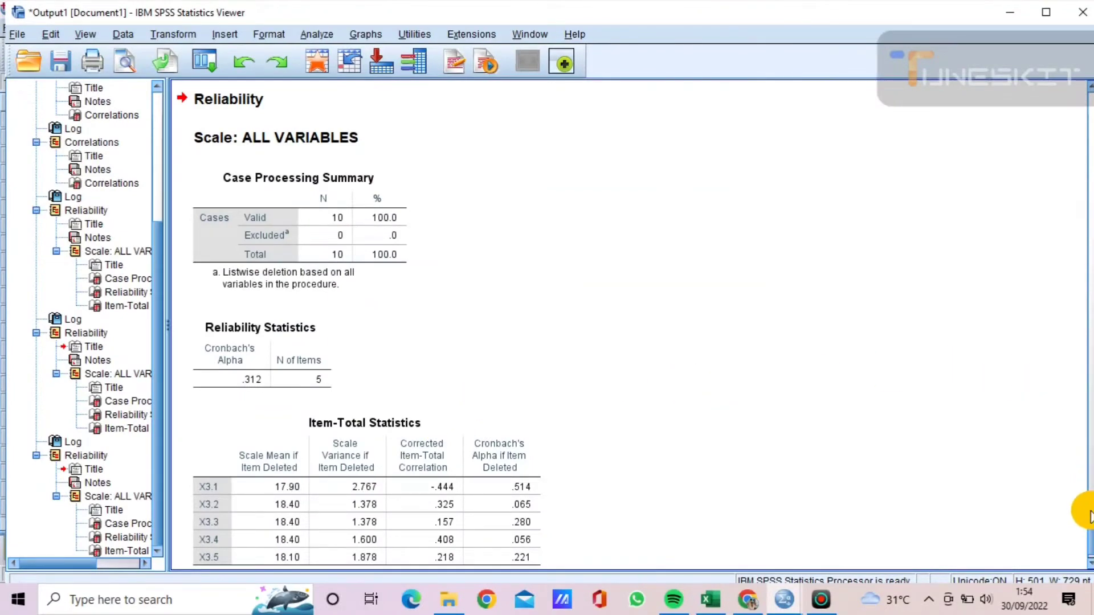
# Step: Examine the Cronbach's Alpha and Item-Total Statistics tables of the X3 items, and return to the data editor
pyautogui.scroll(-1, 1089, 530)
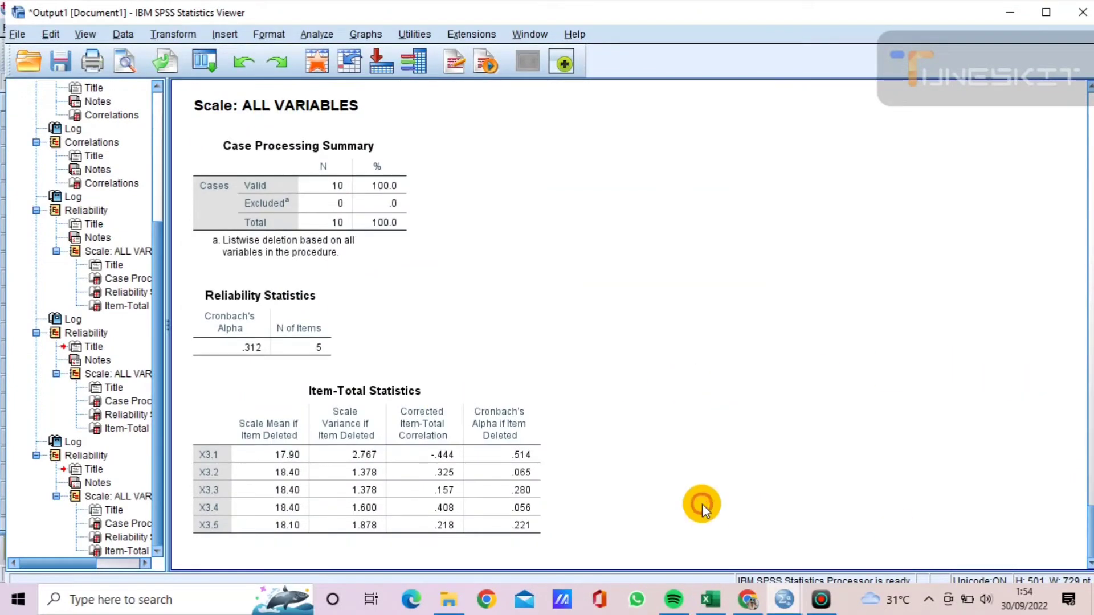
pyautogui.click(242, 346)
pyautogui.click(363, 449)
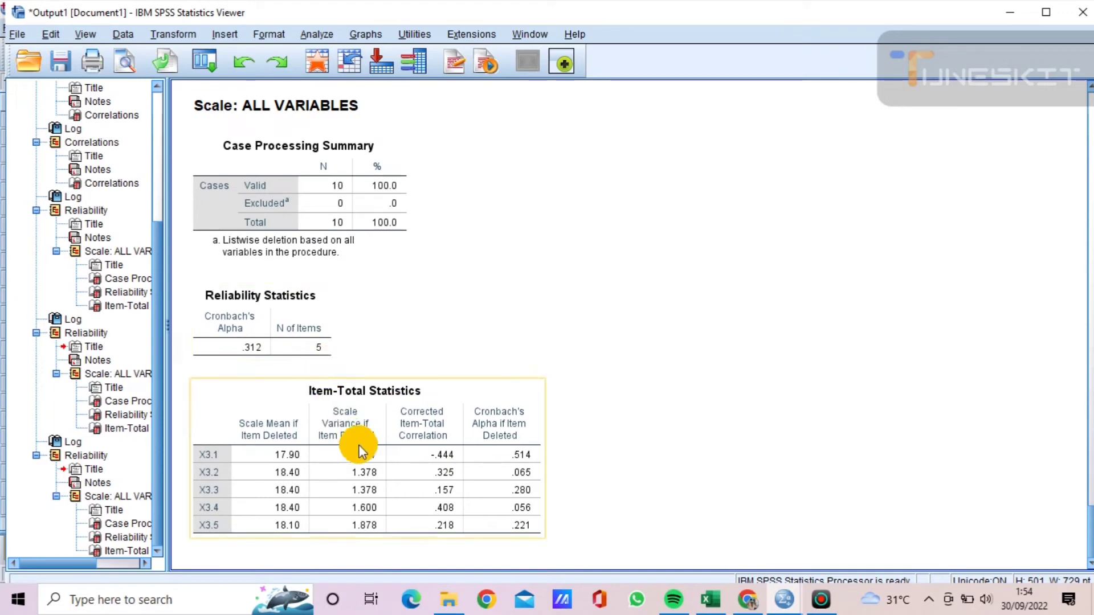
pyautogui.click(350, 257)
pyautogui.click(425, 236)
pyautogui.click(429, 483)
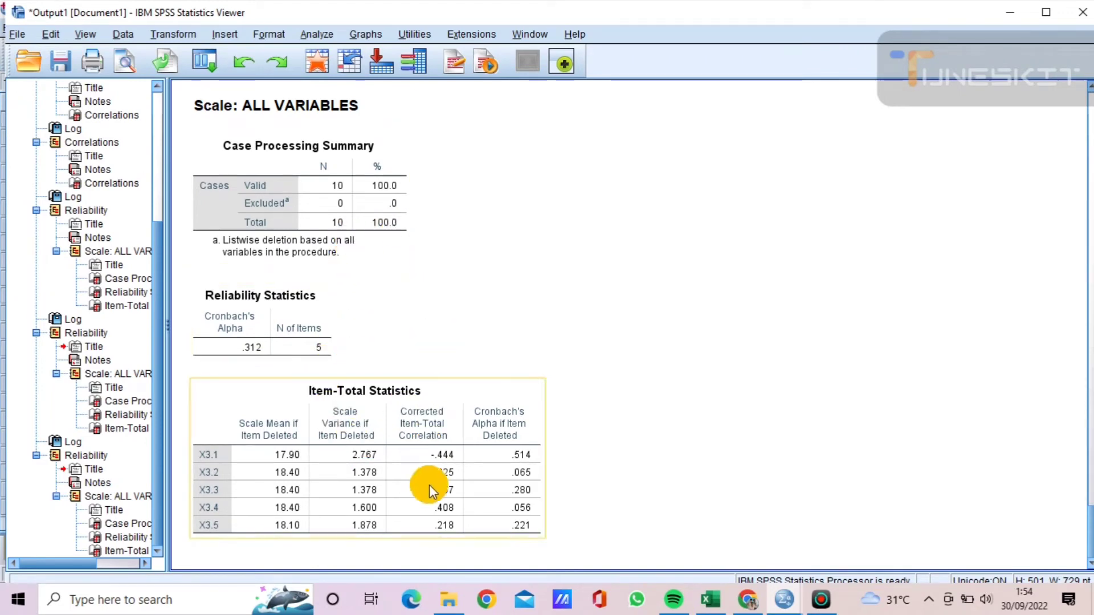
pyautogui.click(553, 517)
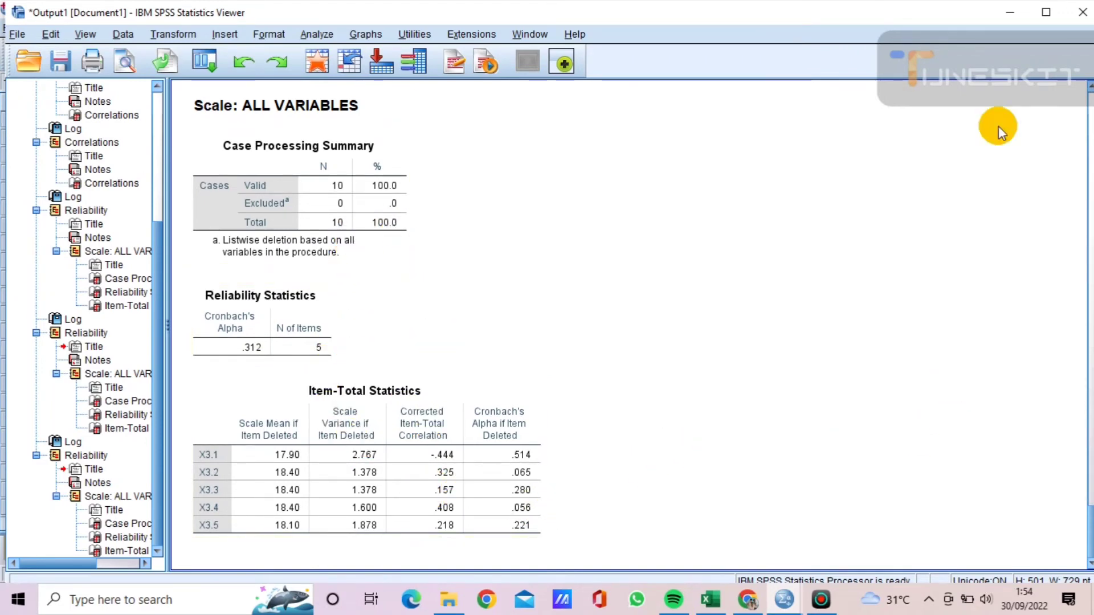
pyautogui.click(1006, 7)
# Step: Bring up Reliability Analysis once more and clear X3.1 to X3.5 from the items
pyautogui.click(213, 29)
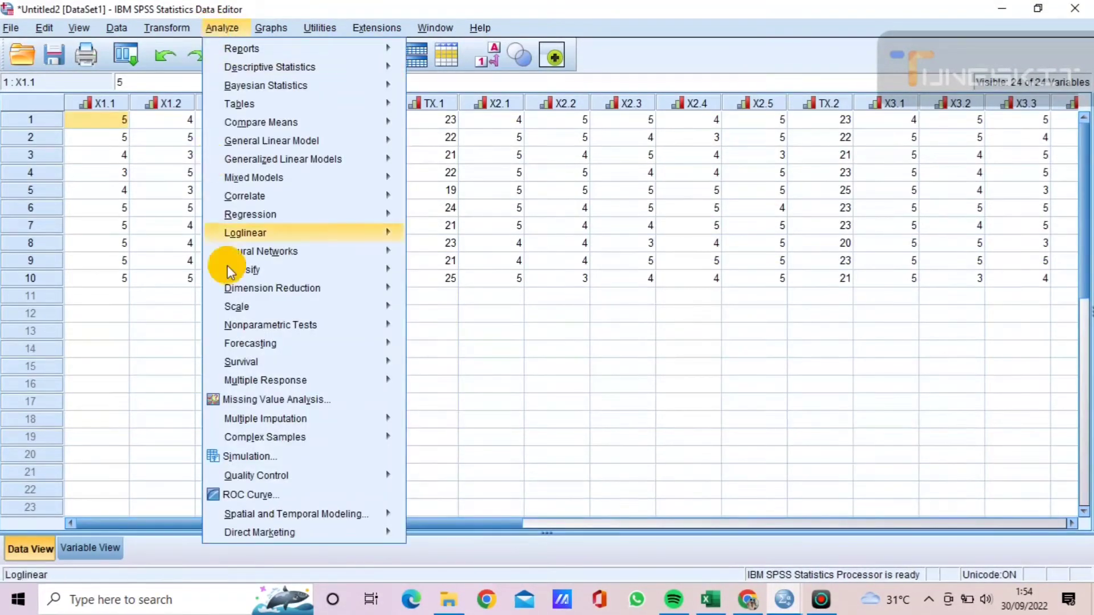
pyautogui.moveTo(391, 302)
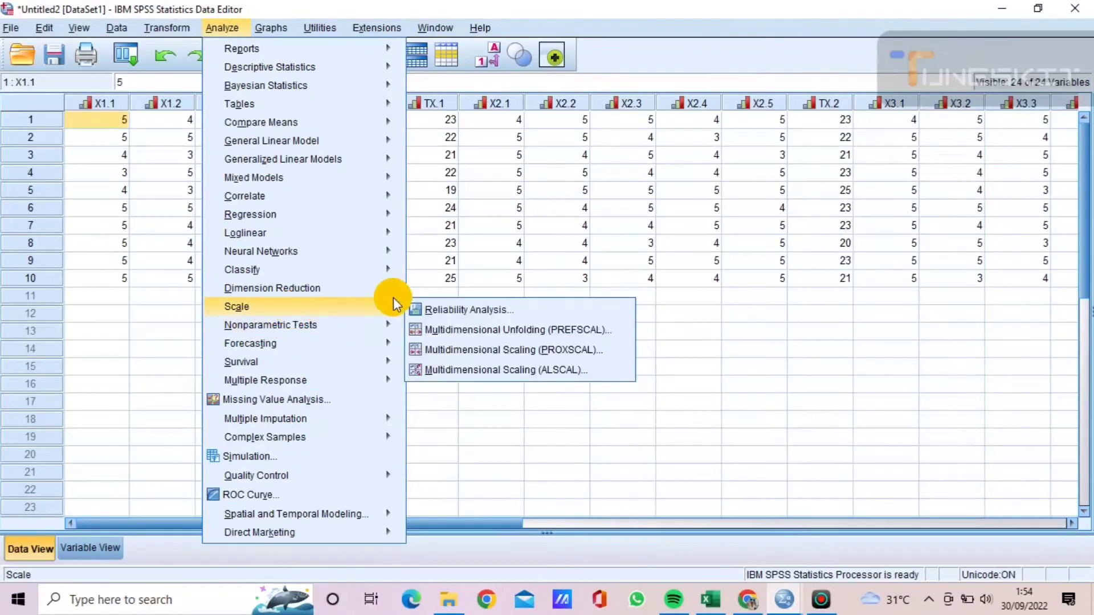
pyautogui.click(440, 299)
pyautogui.click(568, 211)
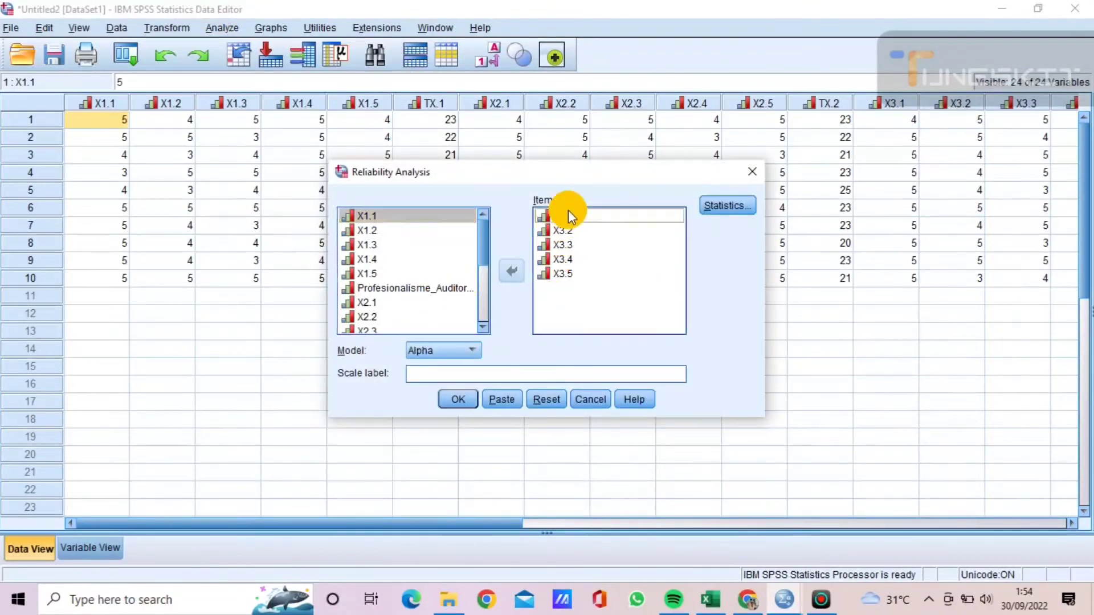
pyautogui.hotkey('shift', 'Down')
pyautogui.hotkey('shift', 'Down')
pyautogui.hotkey('shift', 'Down')
pyautogui.hotkey('shift', 'Down')
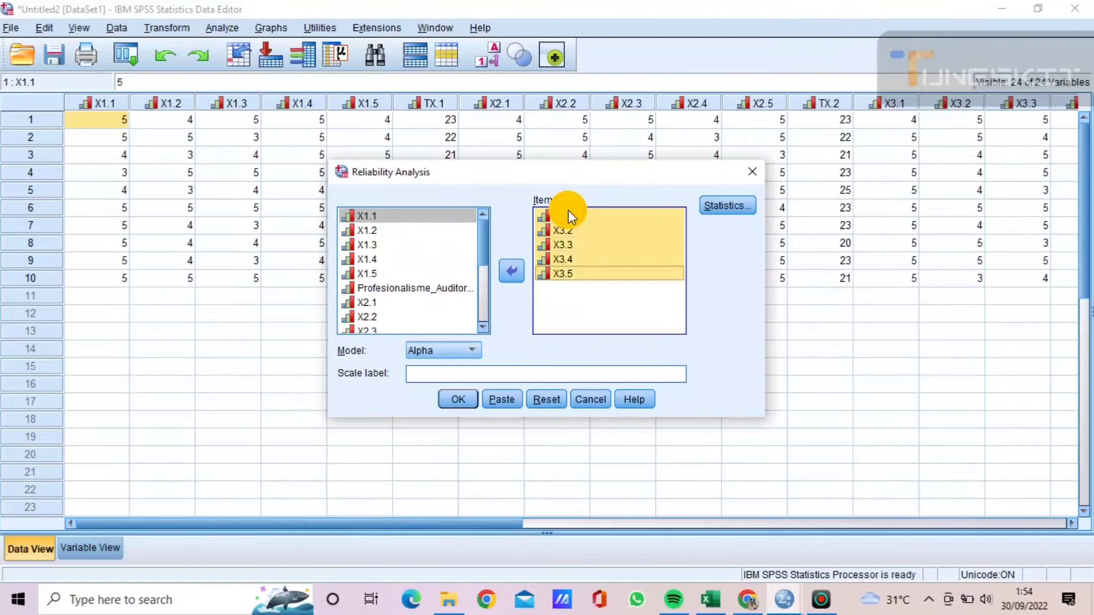
pyautogui.click(519, 275)
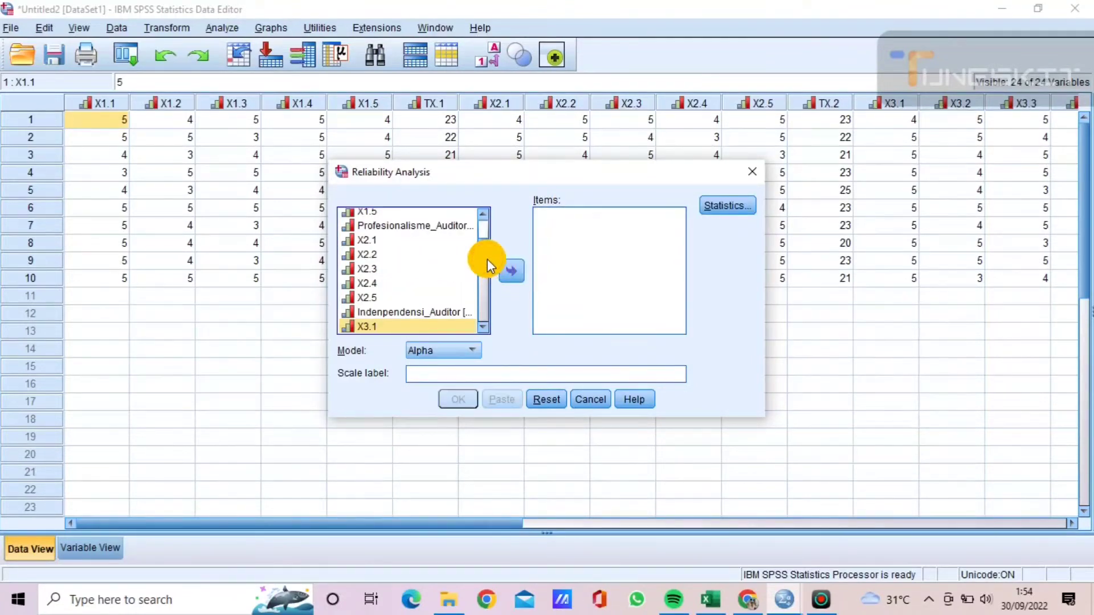
# Step: Add Y1 to Y5 as the items, leaving out the Tingkat_Materialitas total, and run the Alpha reliability analysis
pyautogui.moveTo(487, 259); pyautogui.dragTo(481, 317)
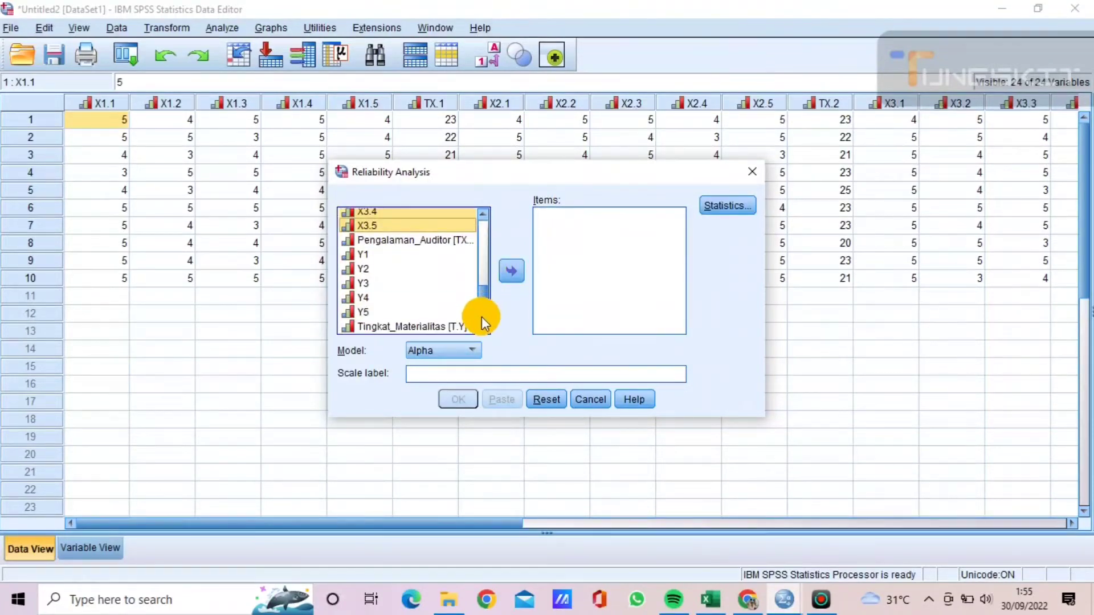
pyautogui.click(391, 251)
pyautogui.hotkey('shift', 'Down')
pyautogui.hotkey('shift', 'Down')
pyautogui.hotkey('shift', 'Down')
pyautogui.hotkey('shift', 'Down')
pyautogui.hotkey('shift', 'Down')
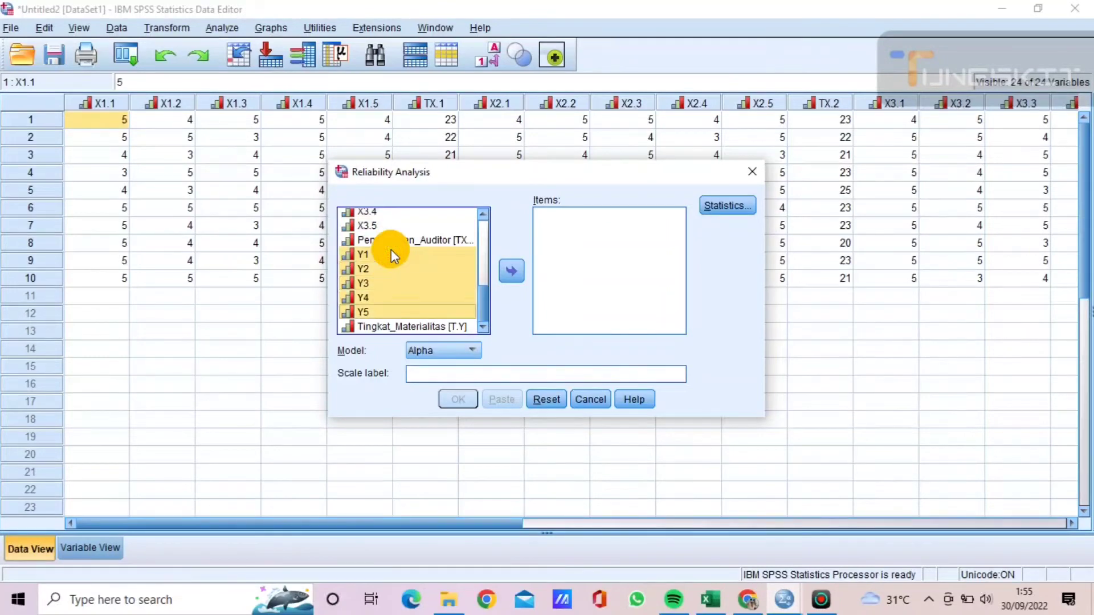
pyautogui.hotkey('shift', 'Up')
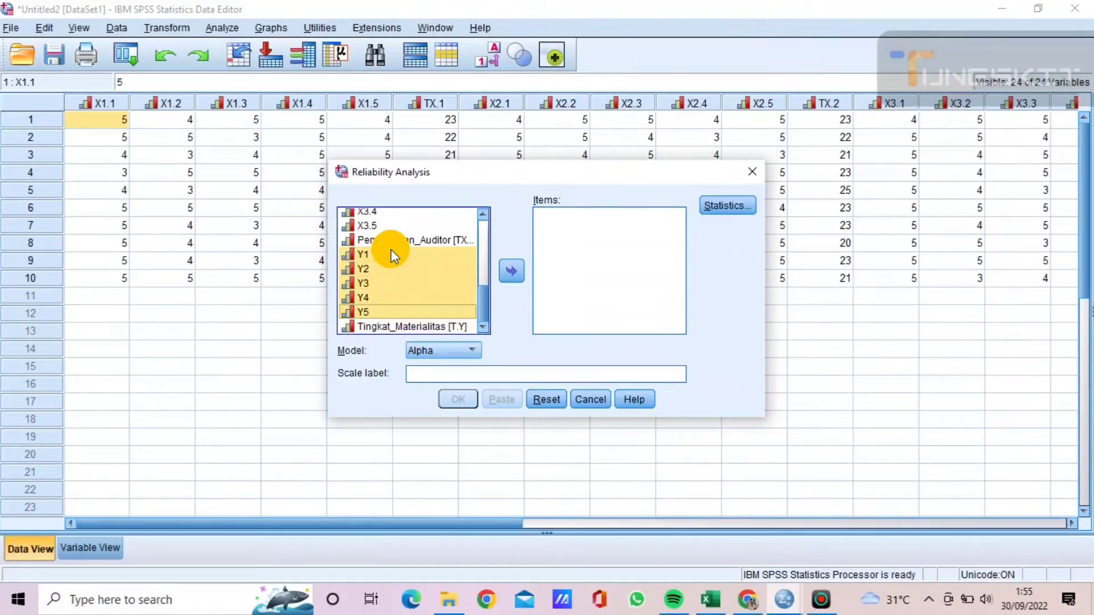
pyautogui.click(516, 264)
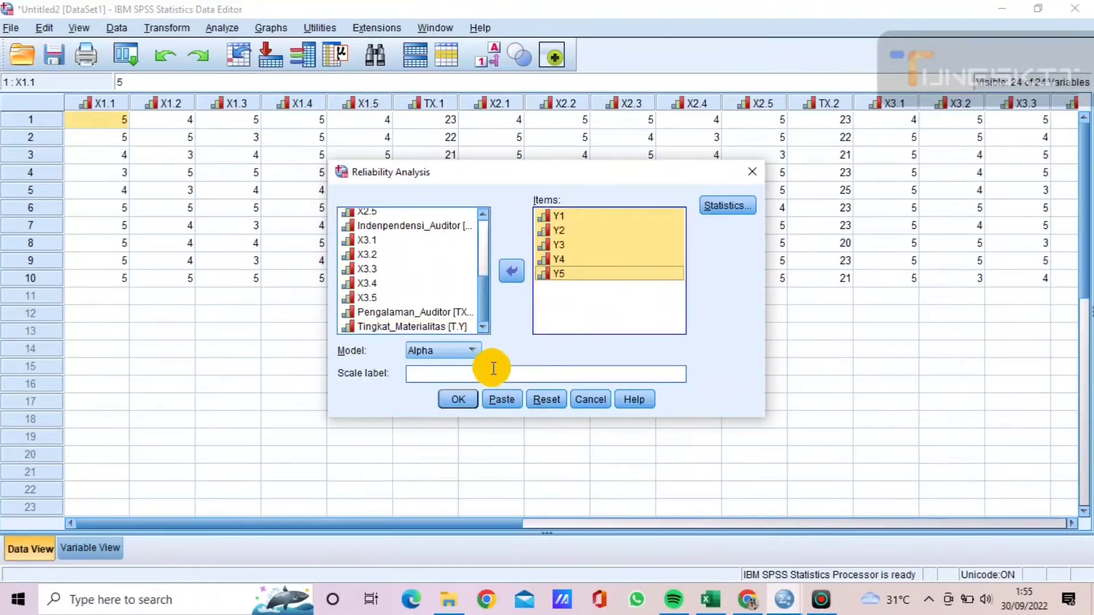
pyautogui.click(468, 393)
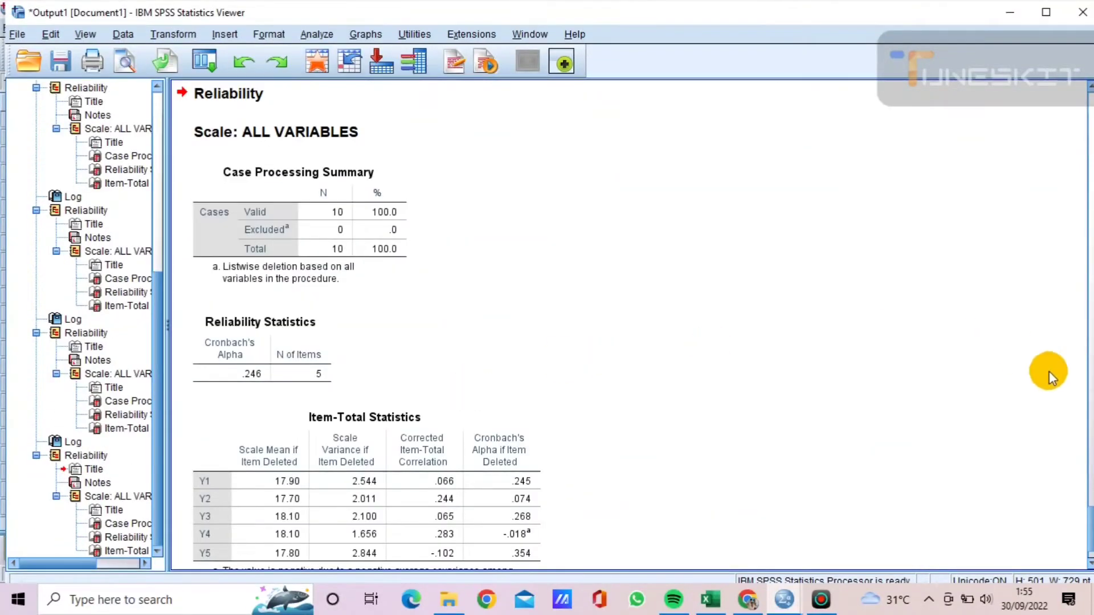
# Step: Examine the Cronbach's Alpha and Item-Total Statistics tables of the Y items, and maximize the output viewer
pyautogui.scroll(-2, 1079, 541)
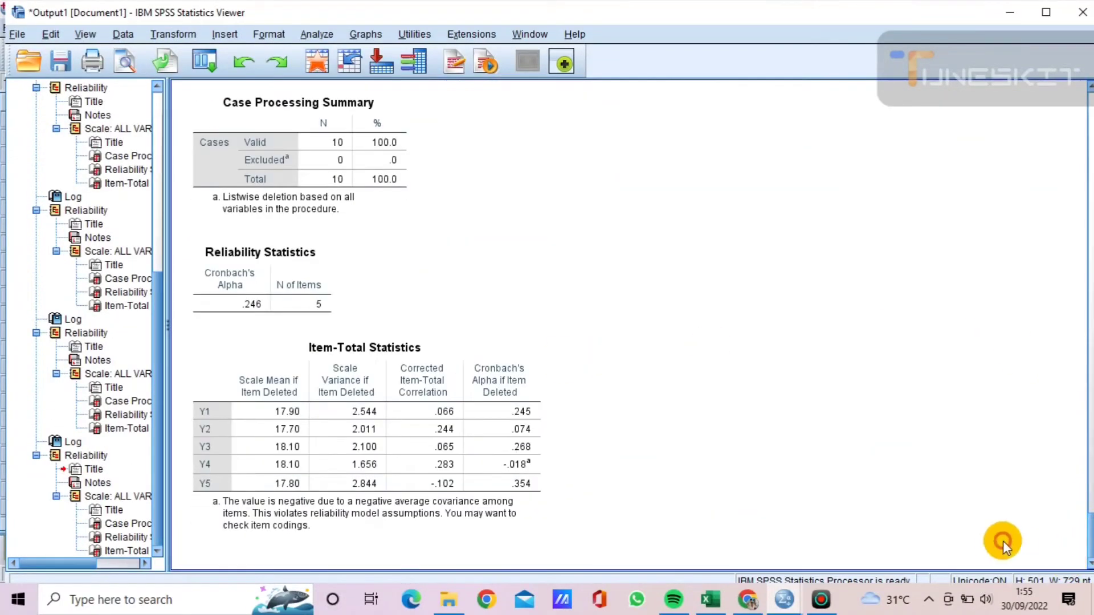
pyautogui.click(259, 201)
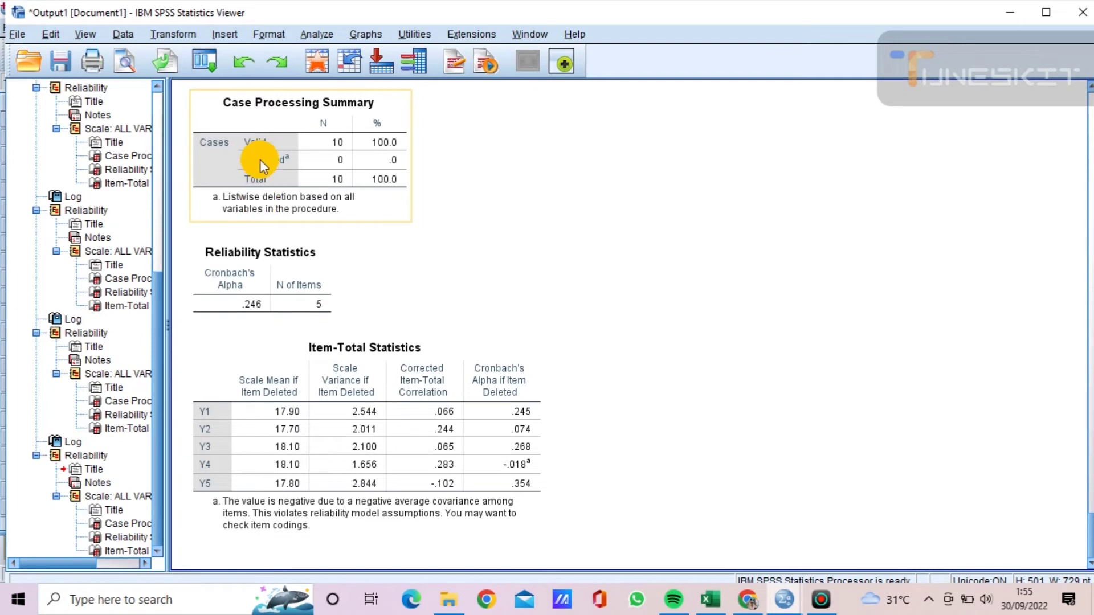
pyautogui.click(772, 599)
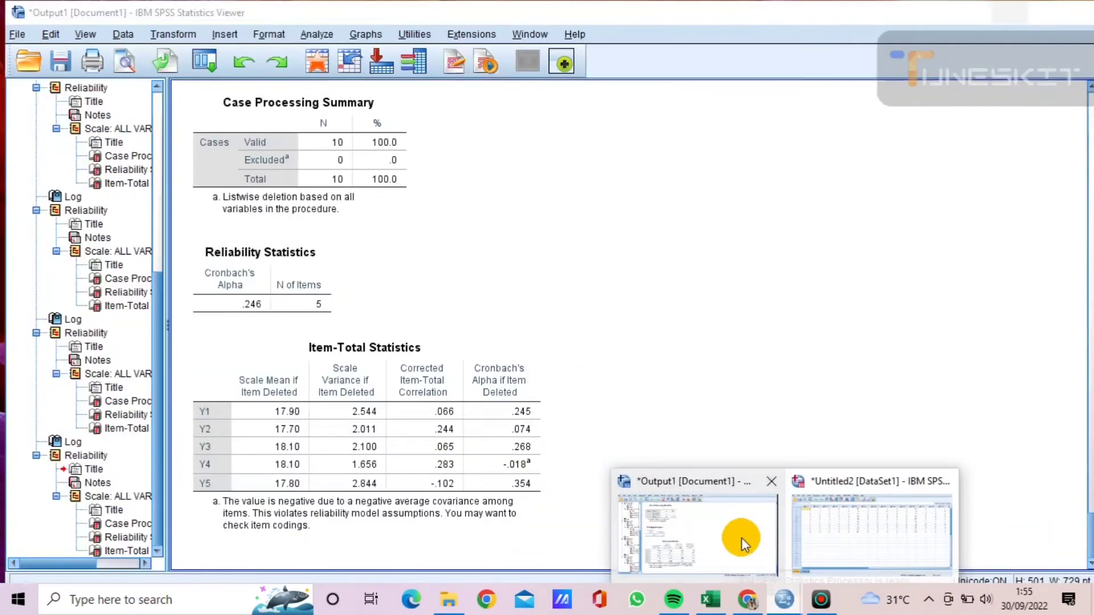
pyautogui.click(742, 541)
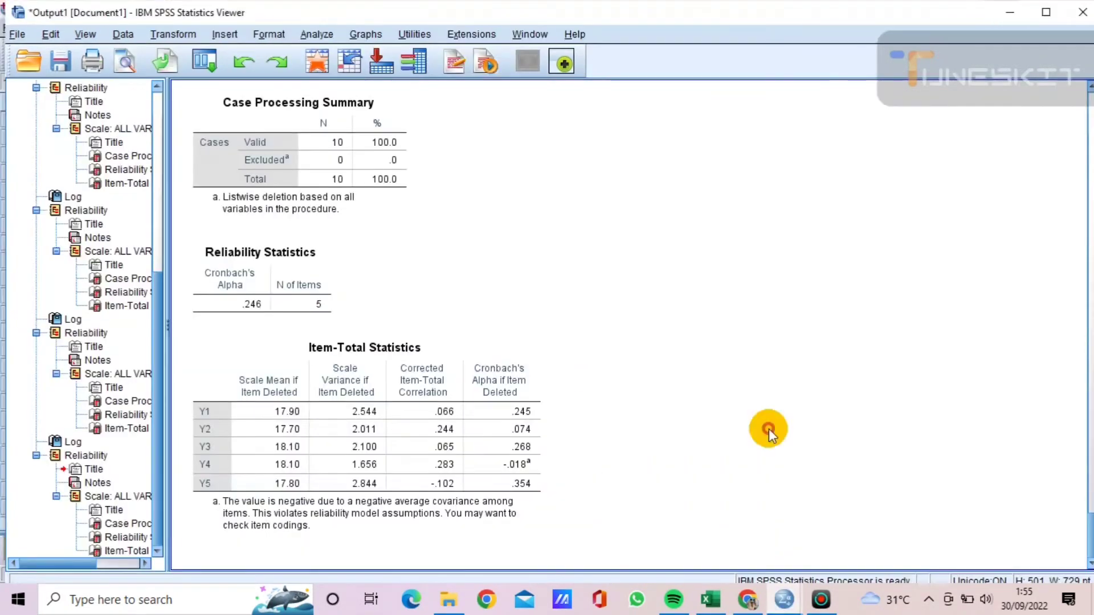
pyautogui.click(1037, 14)
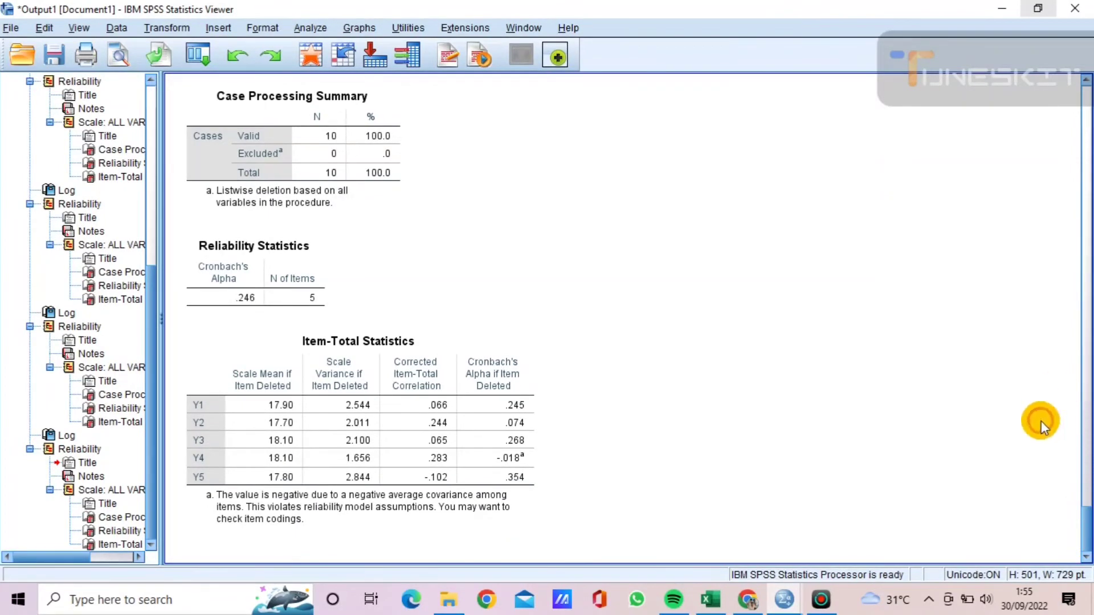
# Step: Go back to the X1 correlations table, activate it for editing and highlight the whole N row of X1.1
pyautogui.moveTo(1084, 520); pyautogui.dragTo(1093, 121)
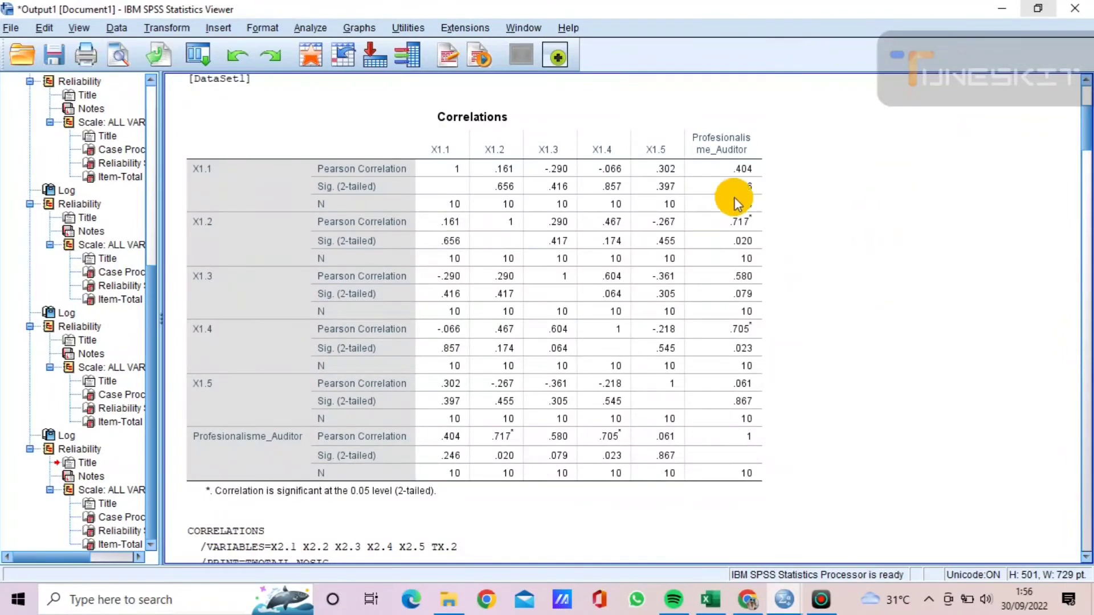
pyautogui.click(534, 202)
pyautogui.click(346, 203)
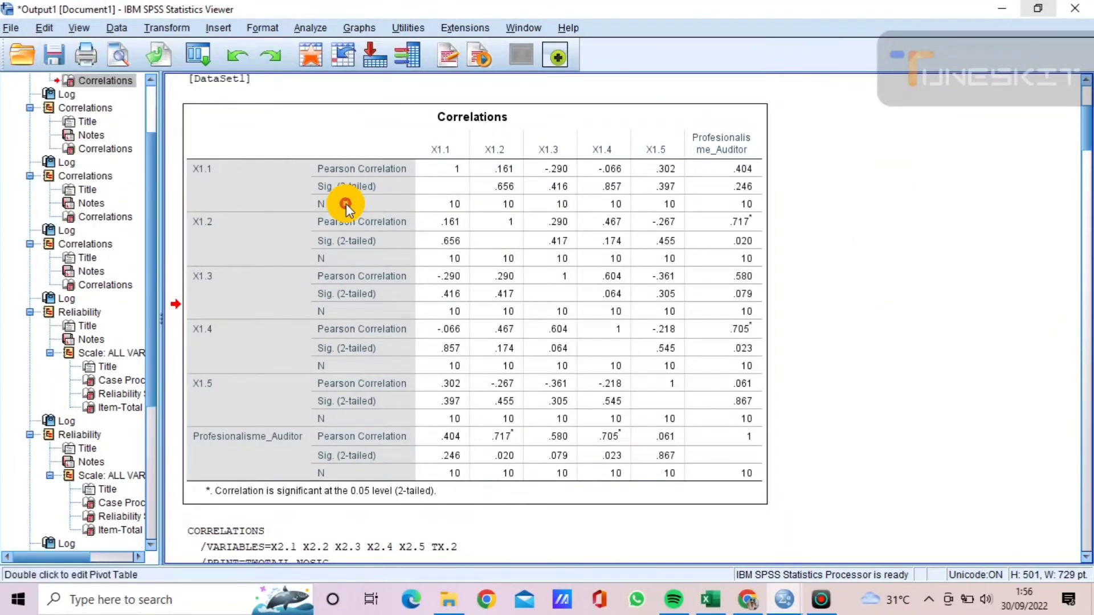
pyautogui.doubleClick(347, 204)
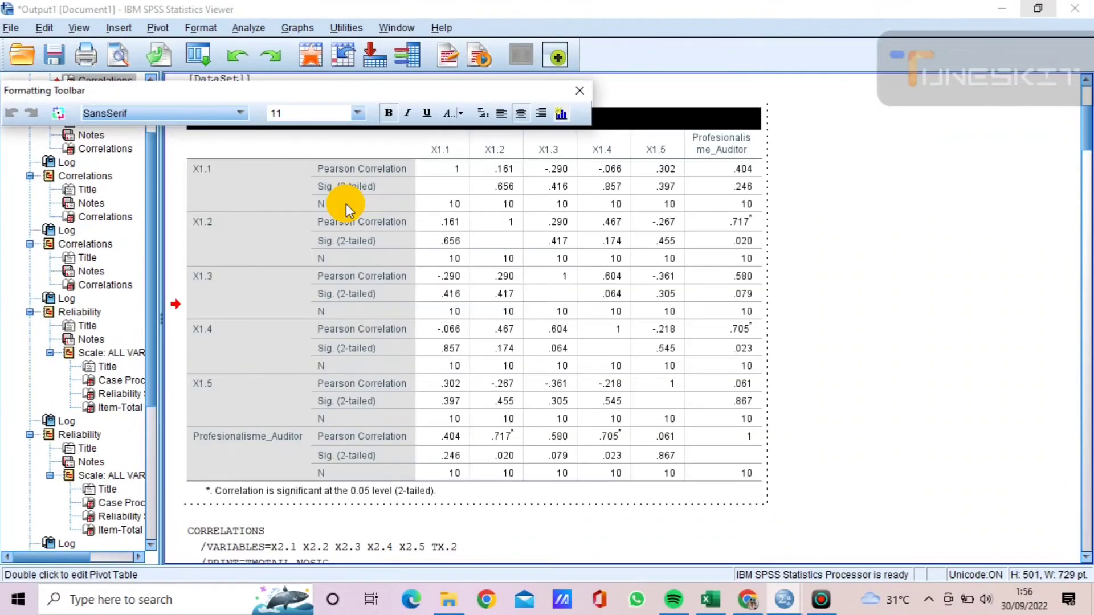
pyautogui.click(347, 204)
pyautogui.hotkey('shift', 'Right')
pyautogui.hotkey('shift', 'Right')
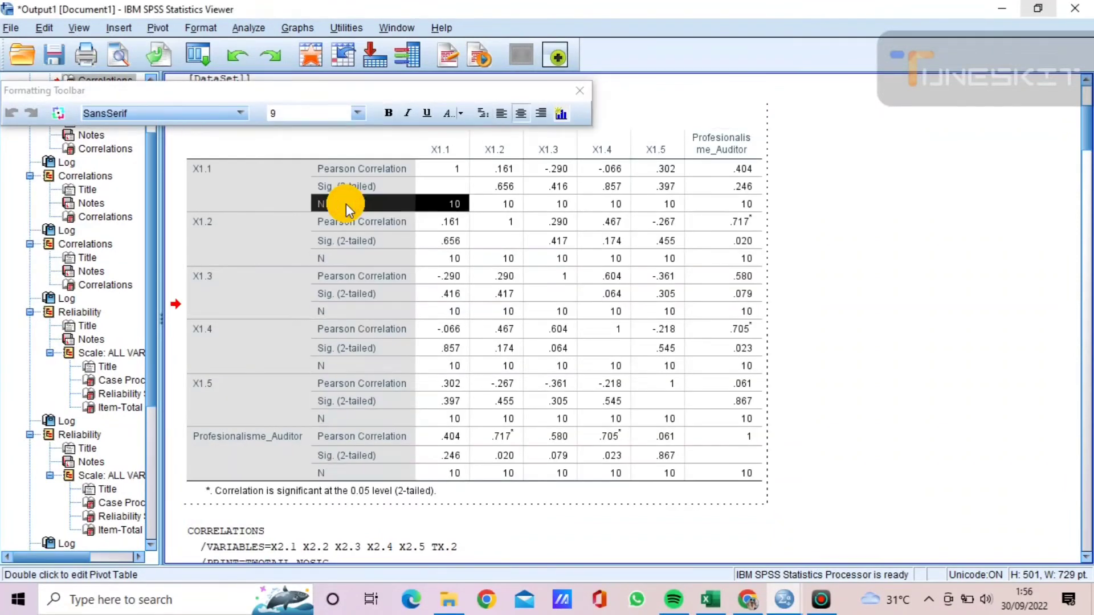
pyautogui.hotkey('shift', 'Right')
pyautogui.hotkey('shift', 'Right')
pyautogui.hotkey('shift', 'Right')
pyautogui.hotkey('shift', 'Right')
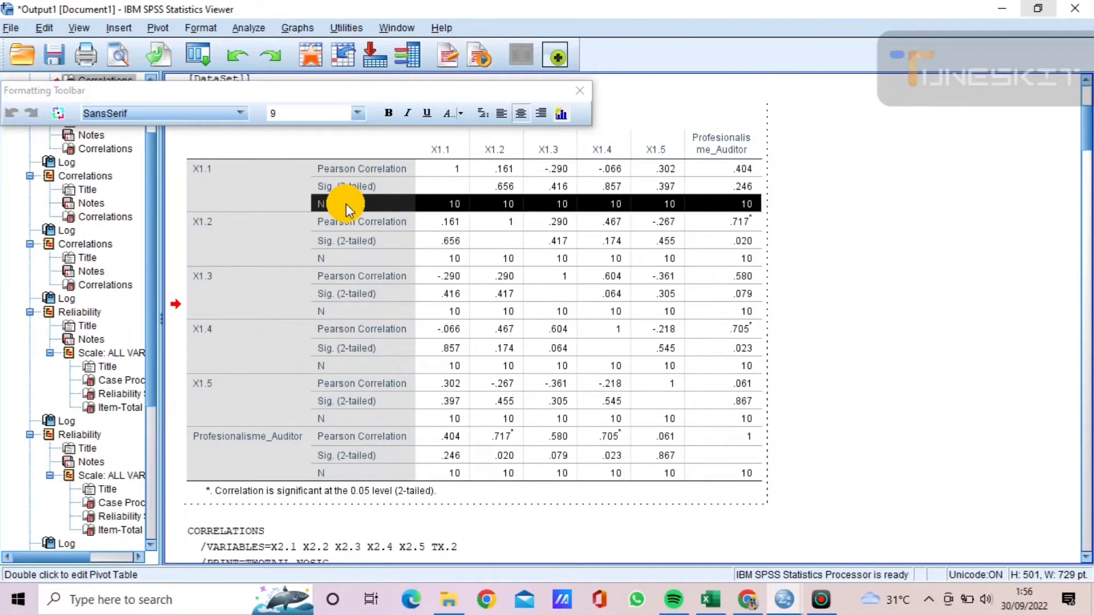
# Step: Highlight the N row of X1.2 and the N label of X1.3, and leave table editing
pyautogui.press('Down')
pyautogui.press('Down')
pyautogui.press('Down')
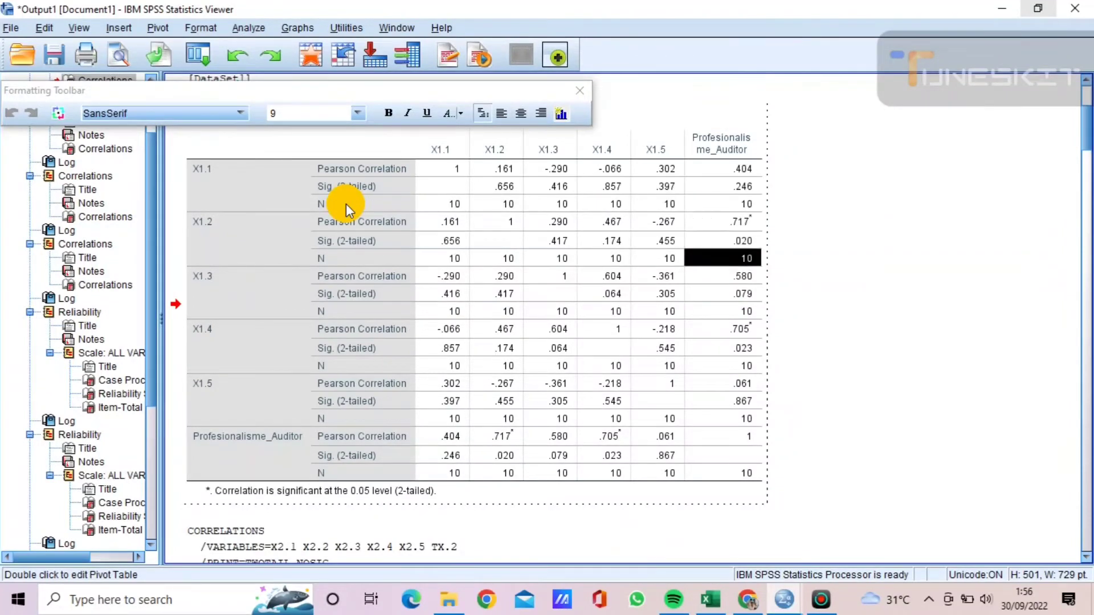
pyautogui.hotkey('shift', 'Left')
pyautogui.hotkey('shift', 'Left')
pyautogui.hotkey('shift', 'Left')
pyautogui.hotkey('shift', 'Left')
pyautogui.hotkey('shift', 'Left')
pyautogui.hotkey('shift', 'Left')
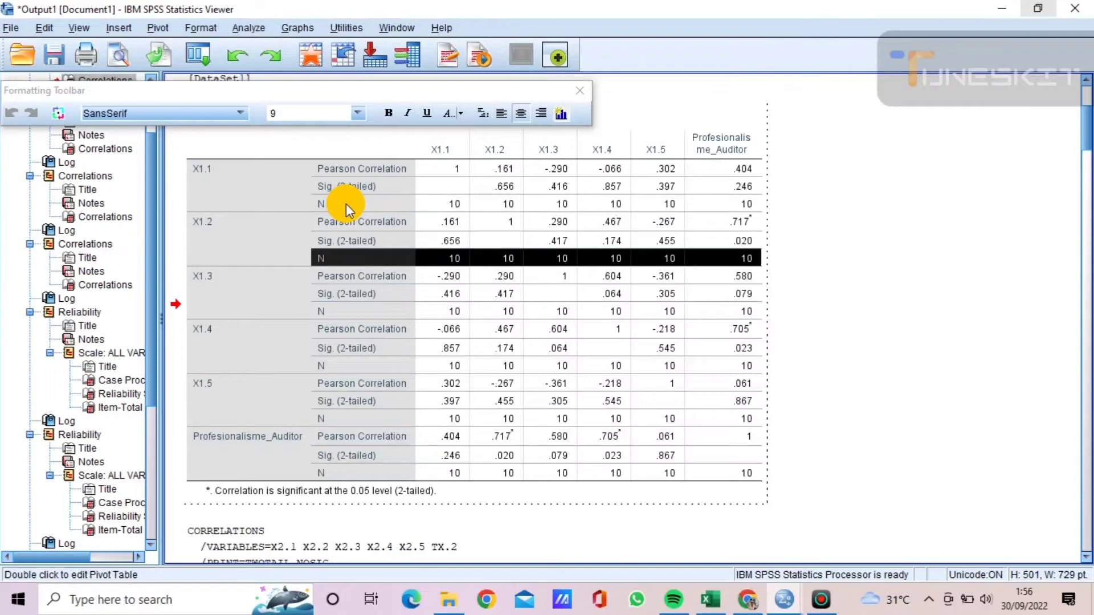
pyautogui.press('Down')
pyautogui.press('Down')
pyautogui.press('Down')
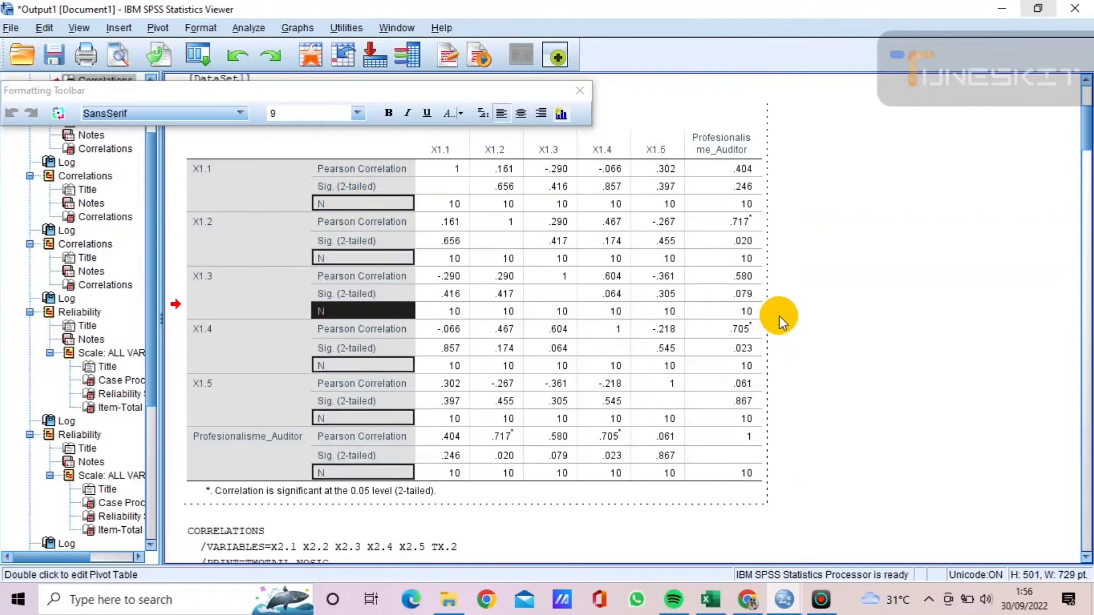
pyautogui.click(828, 320)
# Step: Activate the X2 correlations table, highlight the whole N row of X2.1 and leave table editing
pyautogui.scroll(-10, 828, 320)
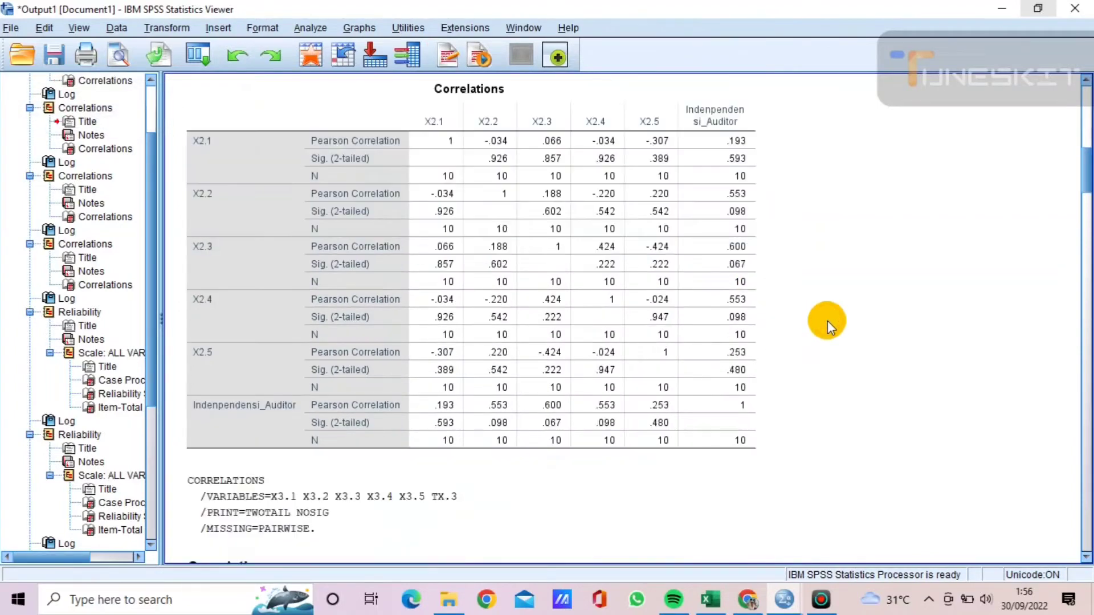
pyautogui.click(533, 247)
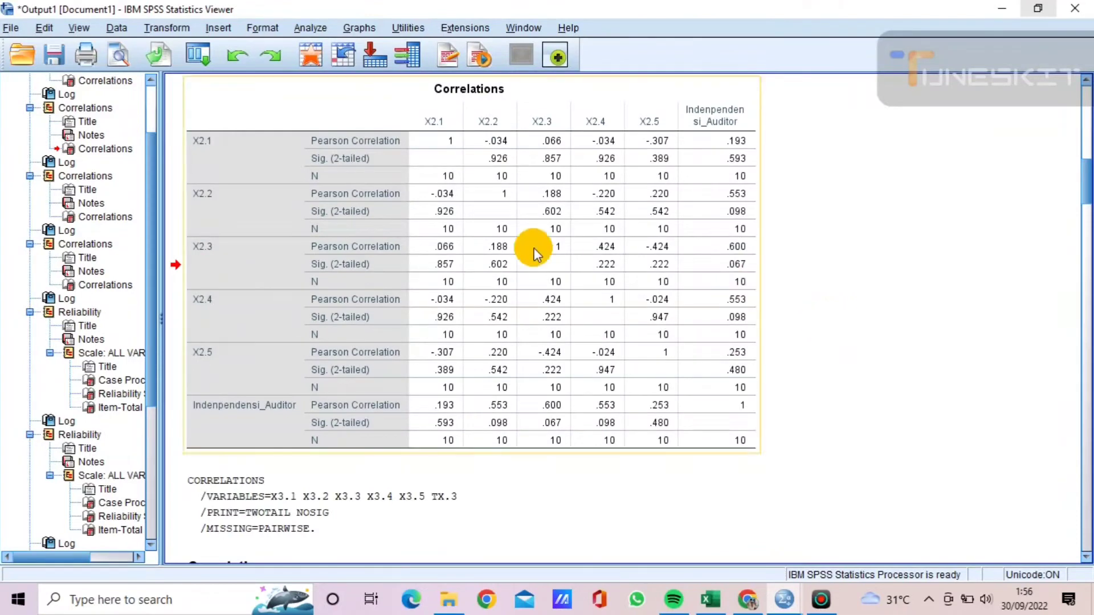
pyautogui.click(373, 165)
pyautogui.doubleClick(374, 168)
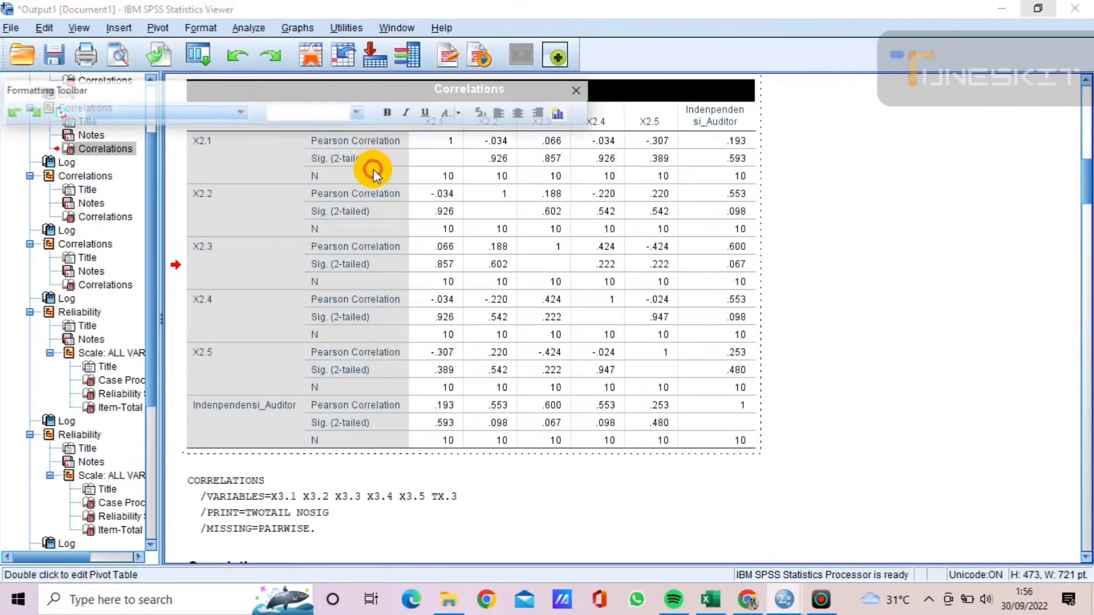
pyautogui.click(374, 172)
pyautogui.keyDown('ctrl'); pyautogui.keyDown('alt'); pyautogui.click(374, 172); pyautogui.keyUp('alt'); pyautogui.keyUp('ctrl')
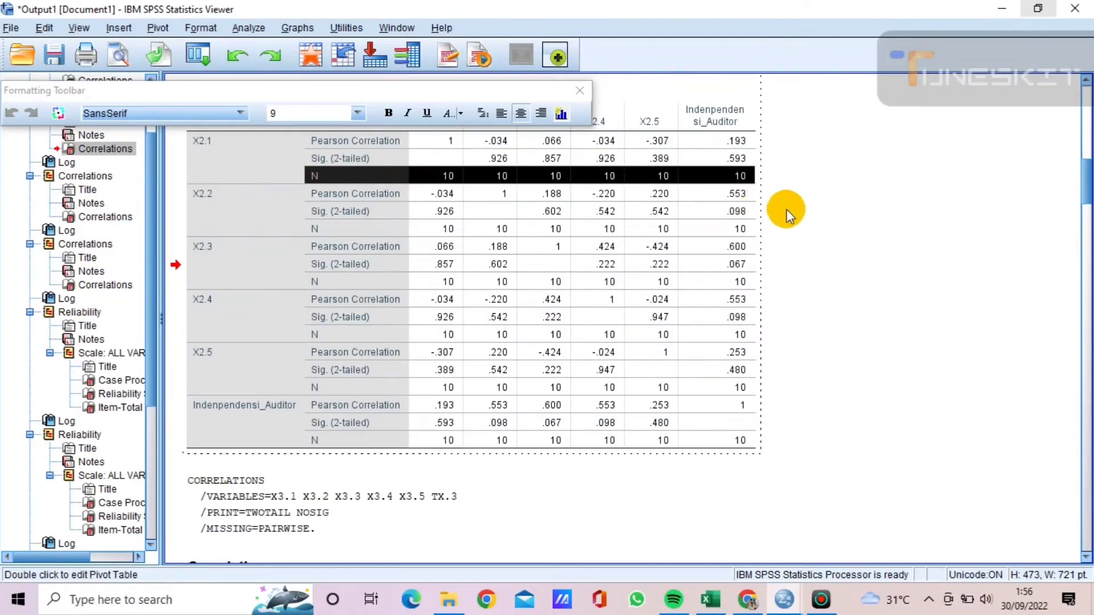
pyautogui.click(823, 214)
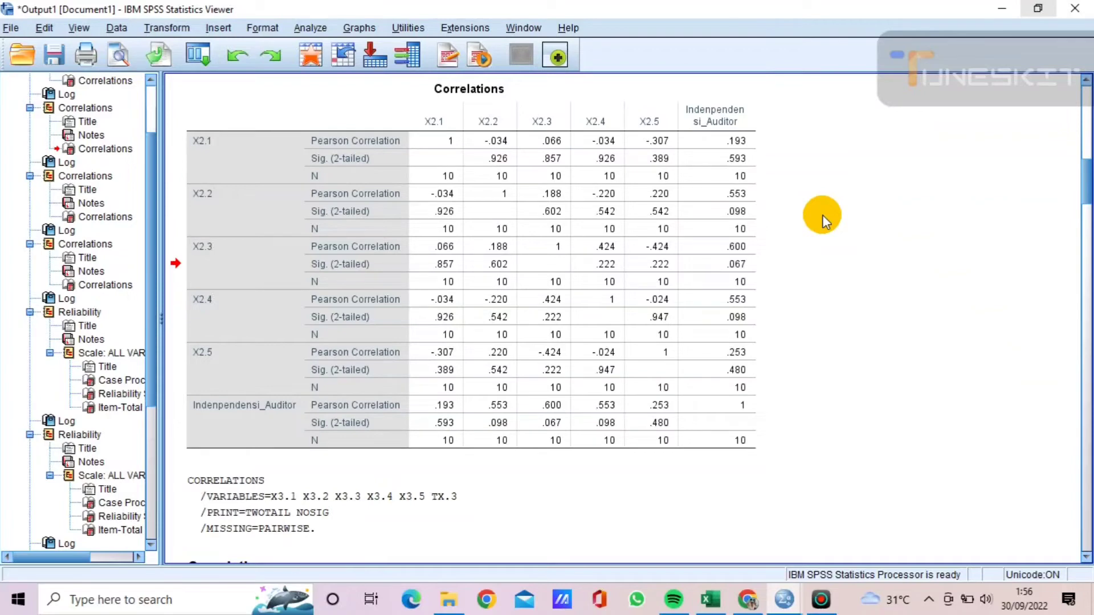
# Step: Return to the X1 correlations table and examine the item correlations with the Profesionalisme_Auditor total
pyautogui.scroll(15, 822, 214)
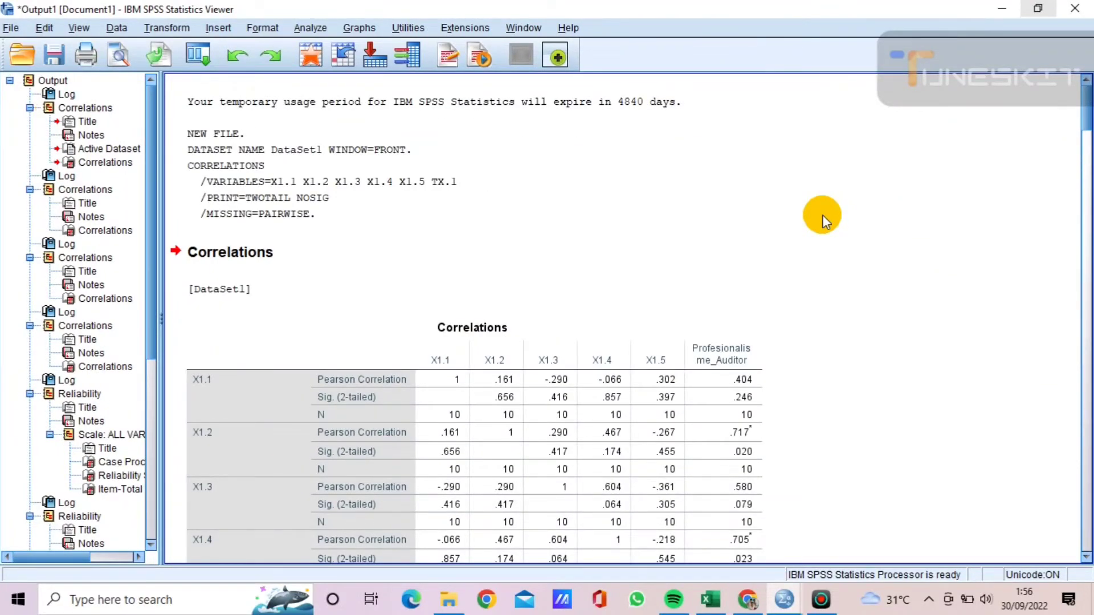
pyautogui.scroll(-5, 823, 215)
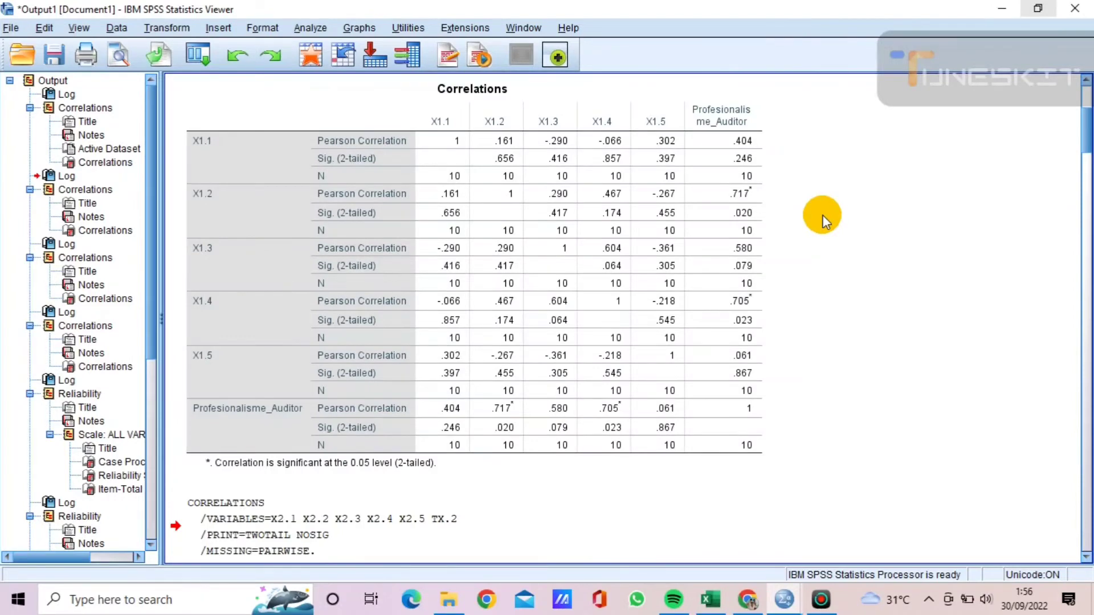
pyautogui.click(535, 161)
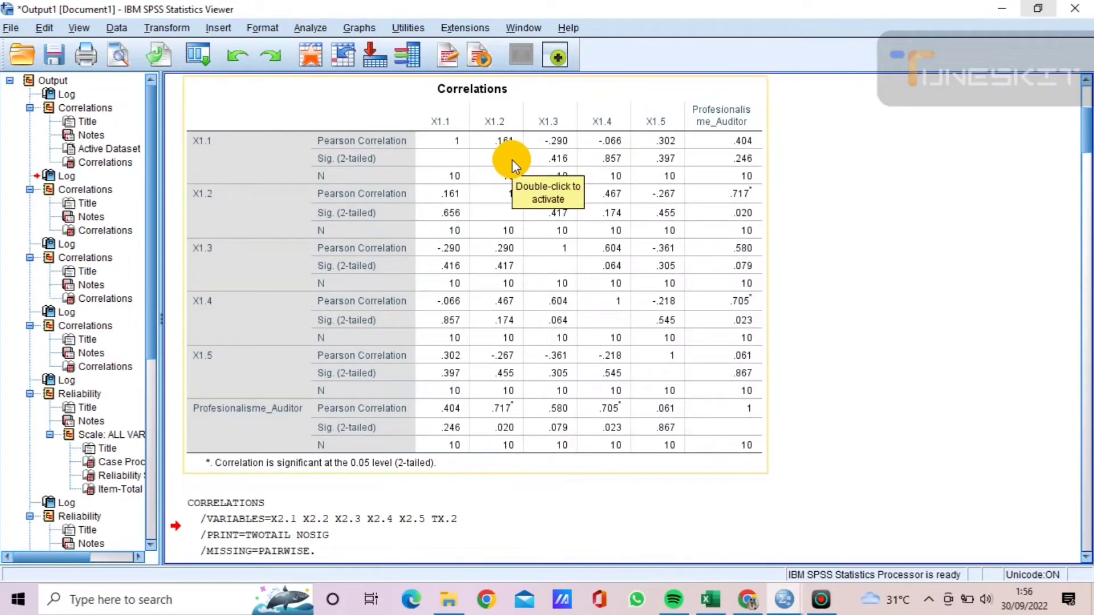
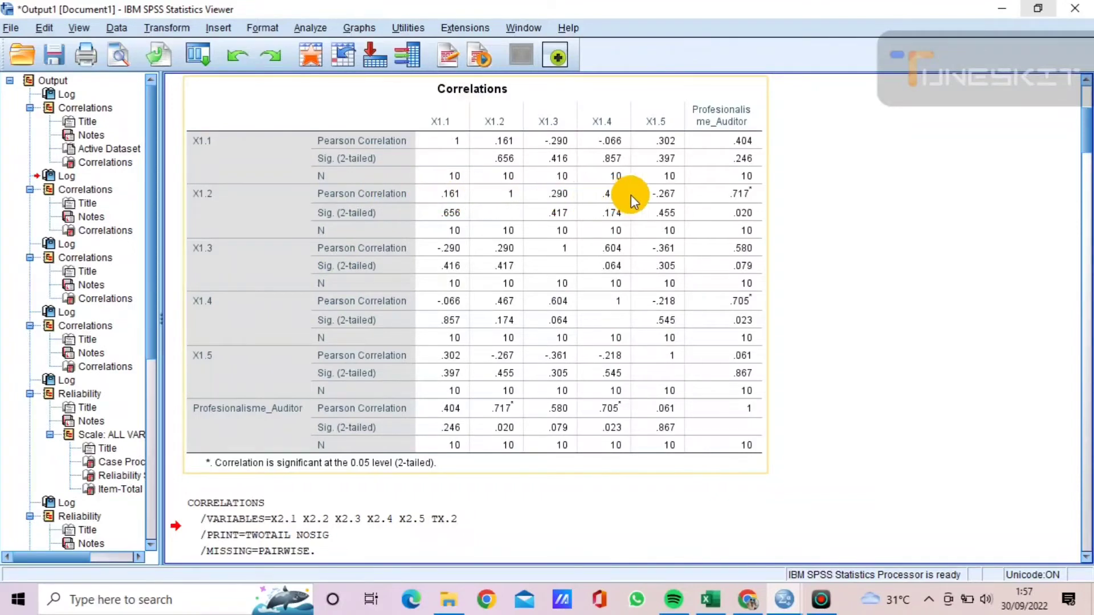
# Step: Open tabel-r from the Downloads folder and mark the critical r value for df 8 at the 0.05 one-tailed level
pyautogui.click(446, 600)
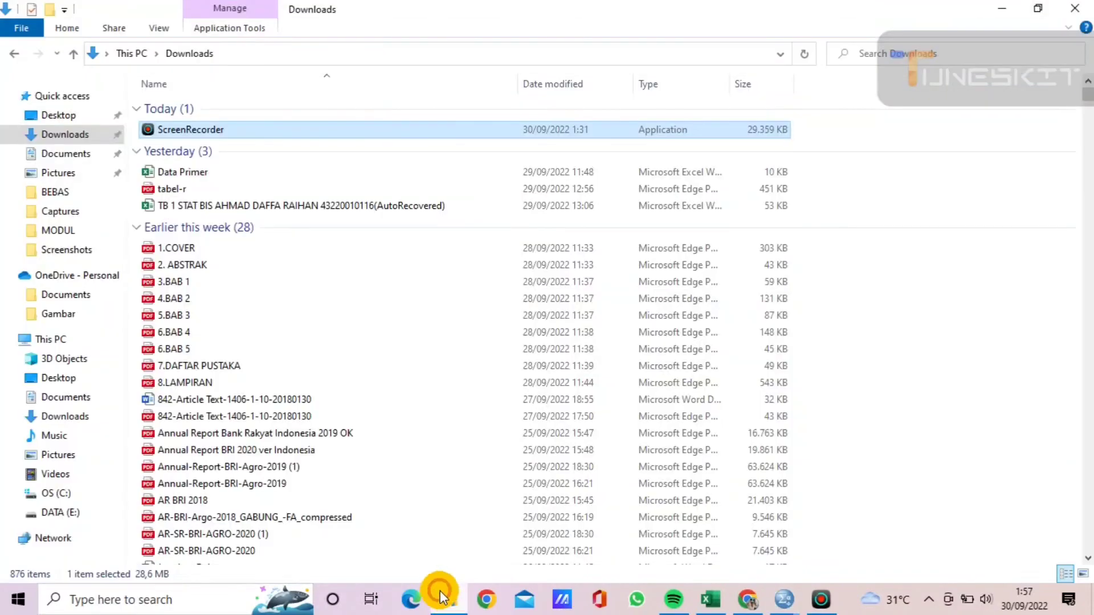
pyautogui.click(193, 184)
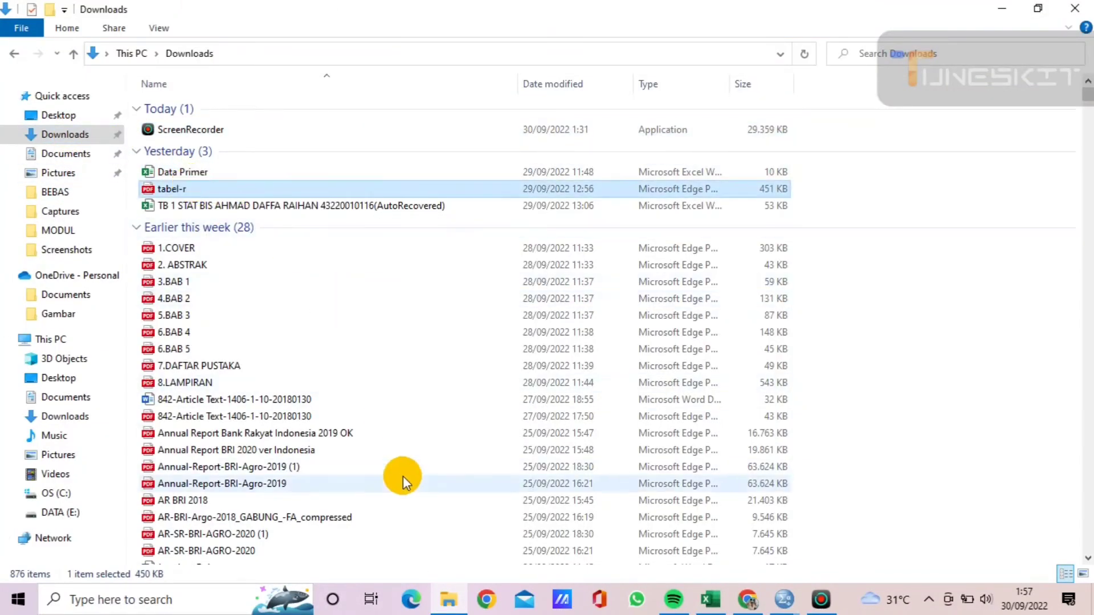
pyautogui.click(784, 599)
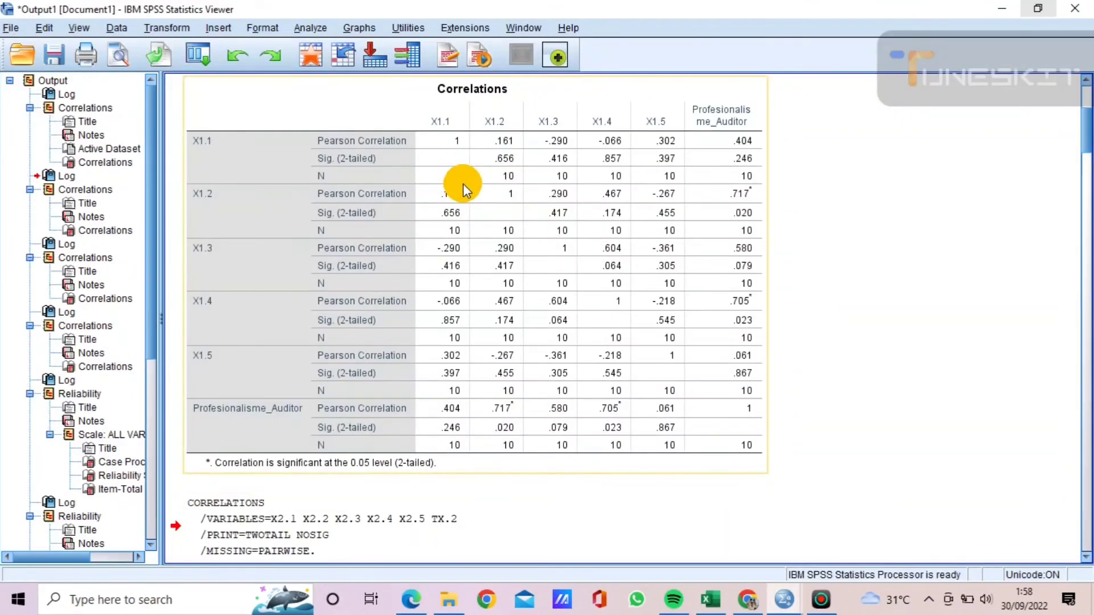
pyautogui.click(504, 508)
pyautogui.click(410, 603)
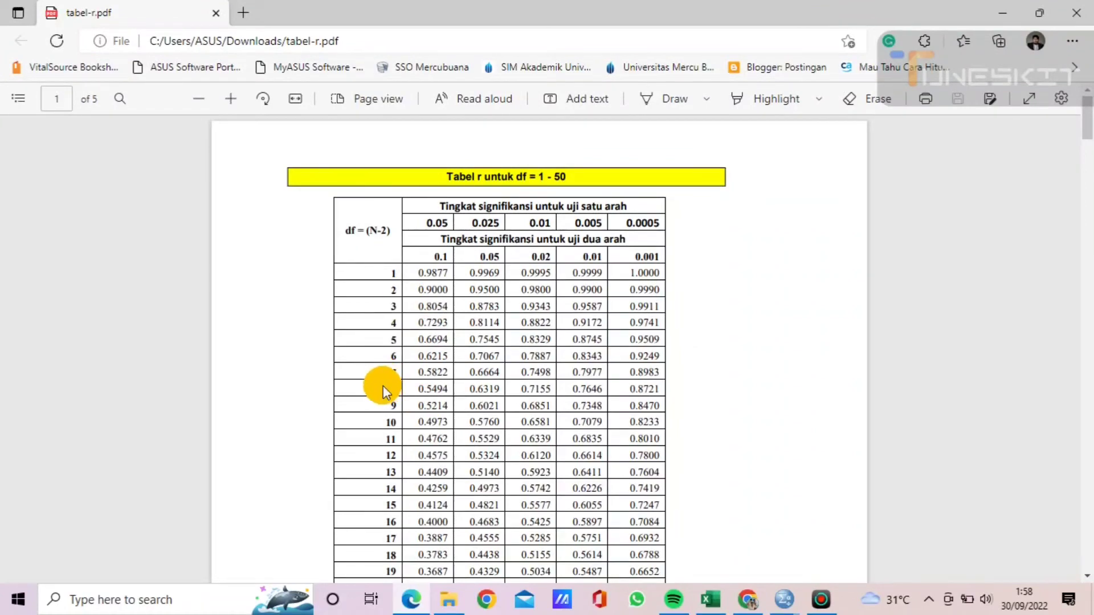
pyautogui.doubleClick(443, 391)
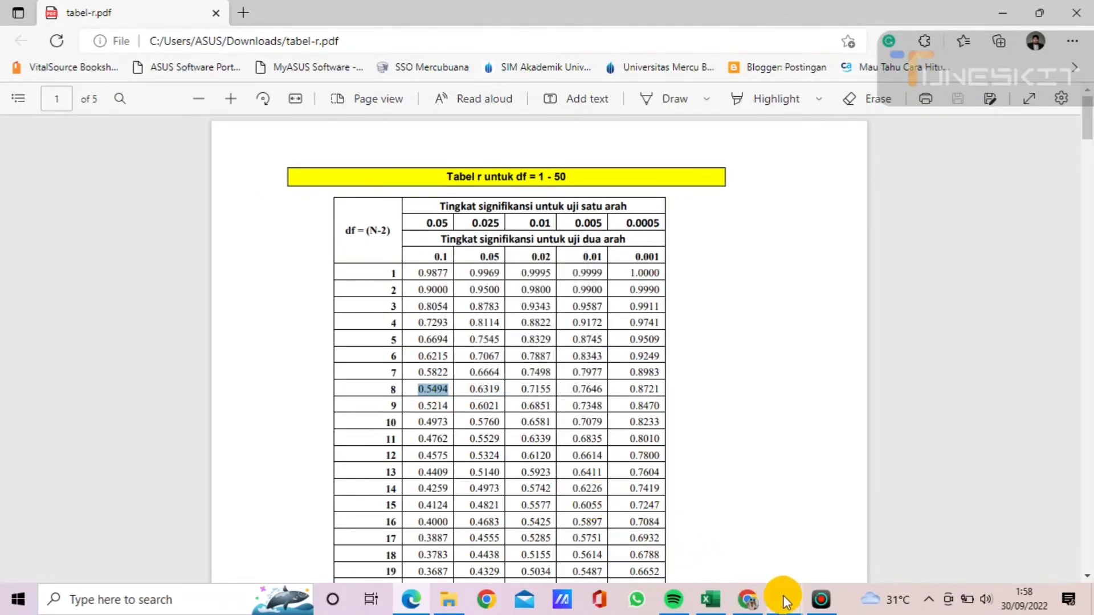
# Step: Compare the Pearson correlations of the X1 items in the SPSS output with the critical value in tabel-r.pdf
pyautogui.moveTo(785, 601)
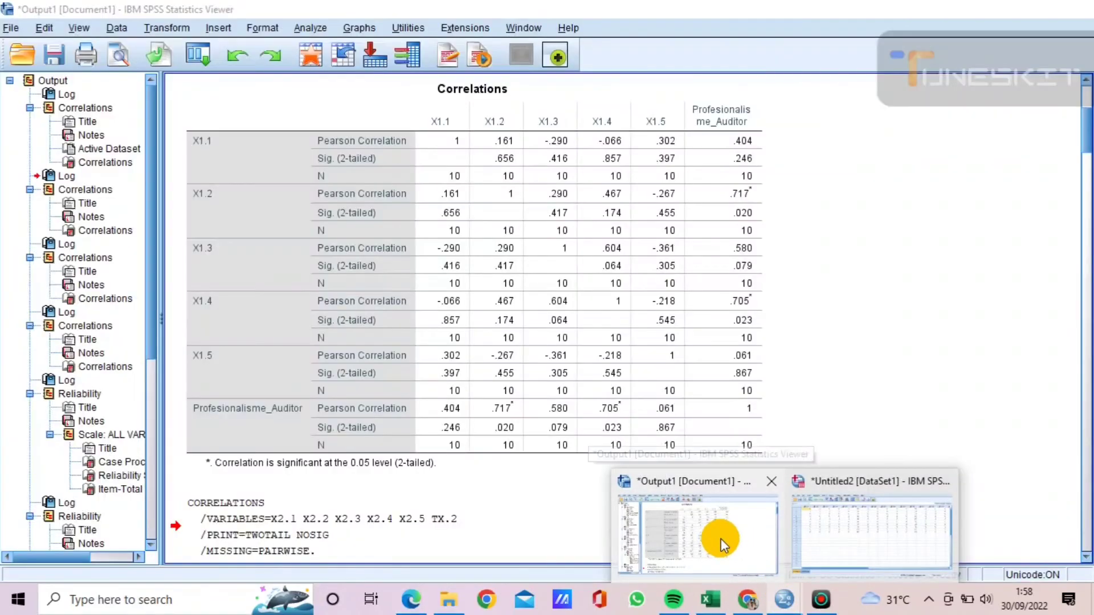
pyautogui.click(720, 538)
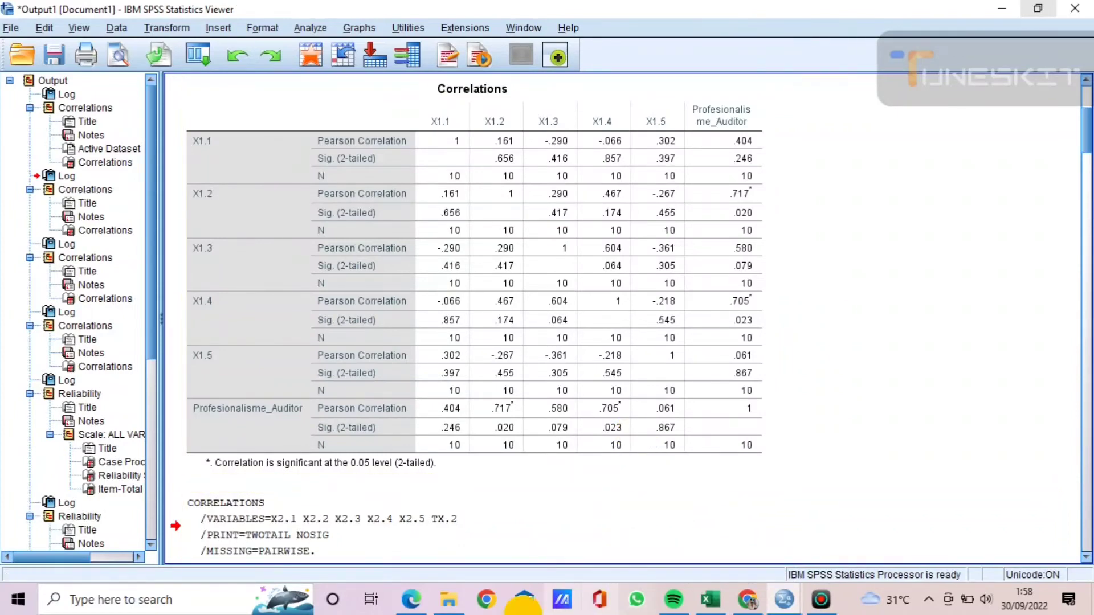
pyautogui.click(406, 604)
pyautogui.click(407, 604)
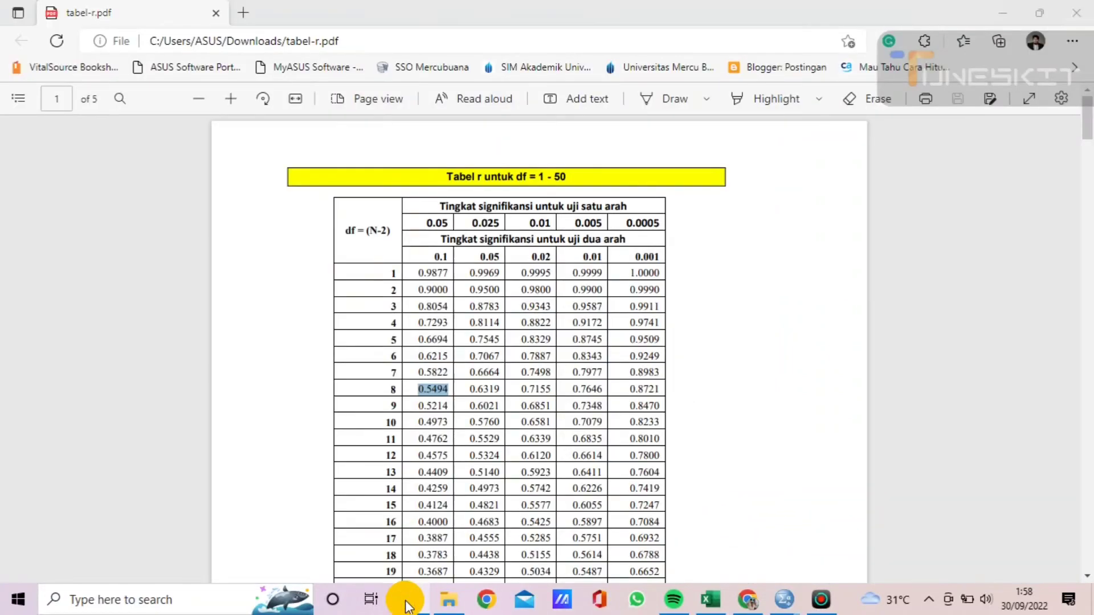
pyautogui.click(600, 336)
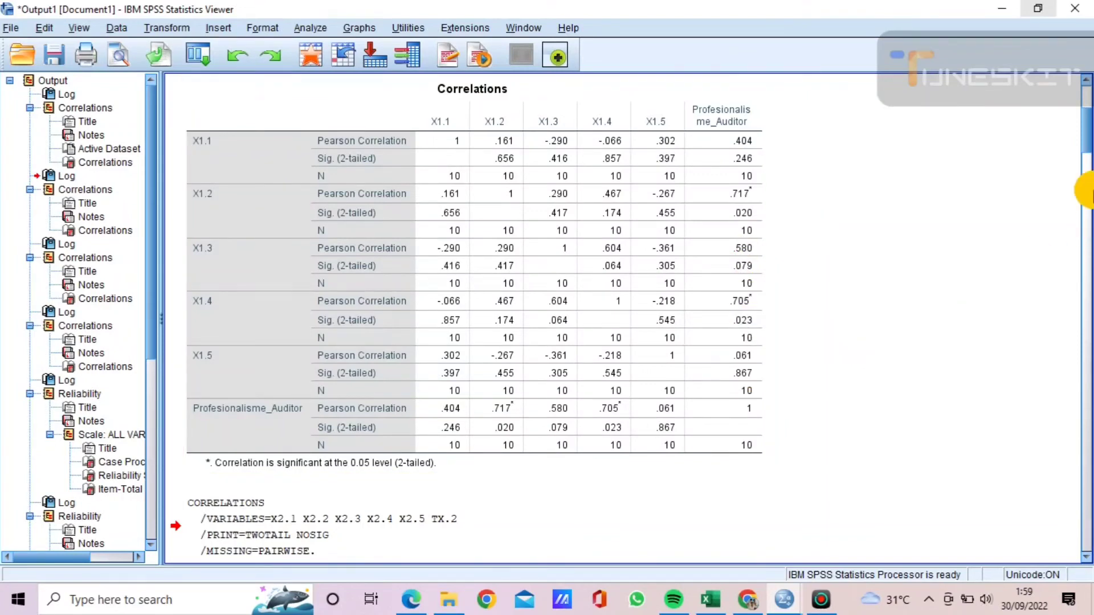
# Step: Examine the total-score correlations of the X2 and X3 items, and move on to the X1 reliability tables
pyautogui.moveTo(1087, 125); pyautogui.dragTo(1054, 183)
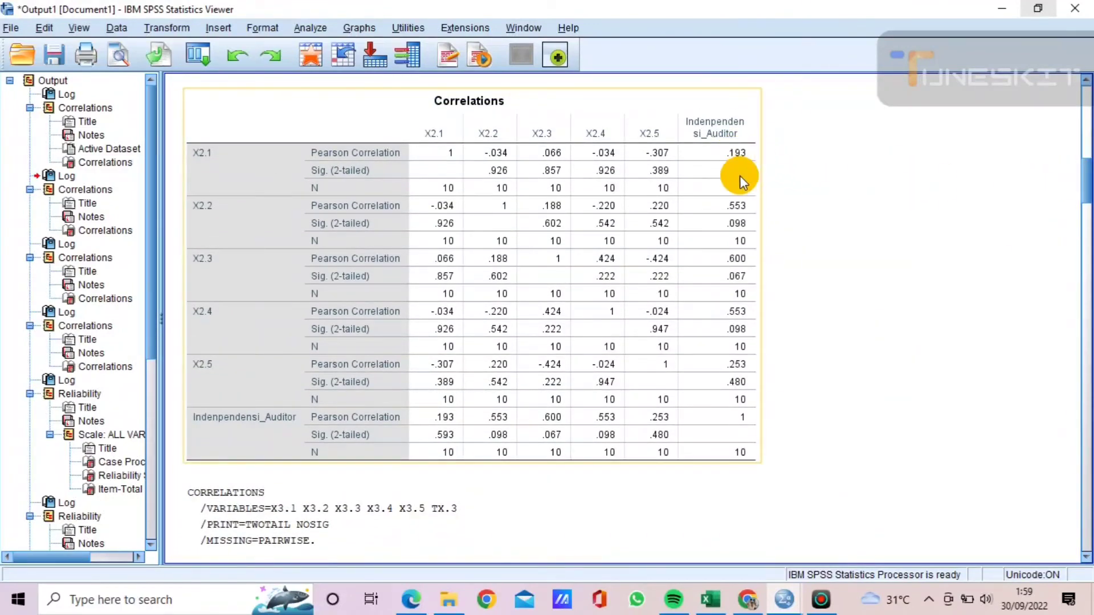
pyautogui.click(718, 216)
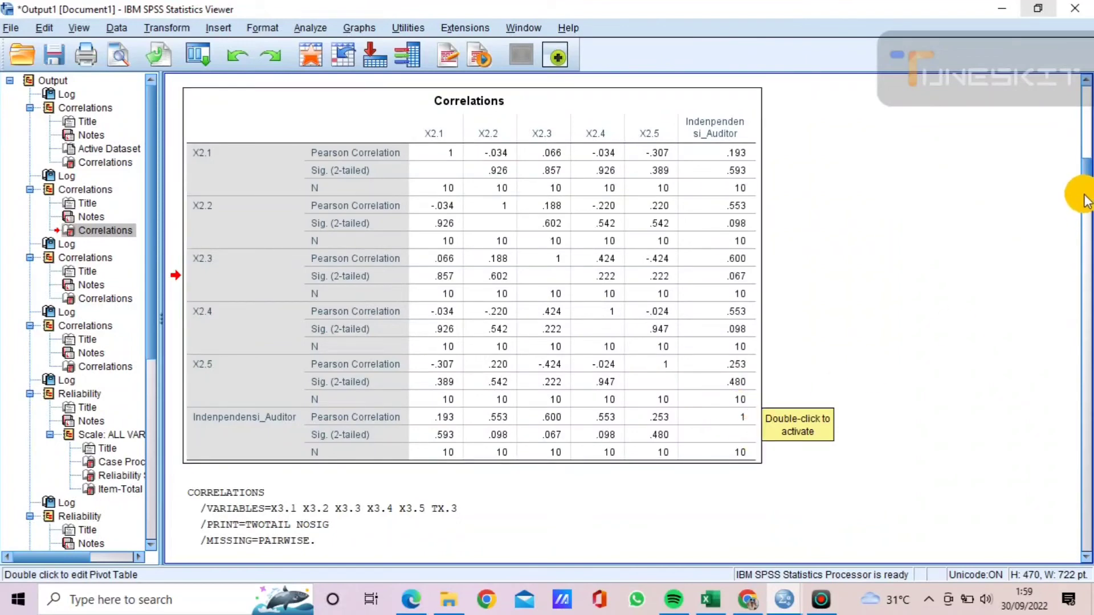
pyautogui.moveTo(1086, 200); pyautogui.dragTo(1084, 238)
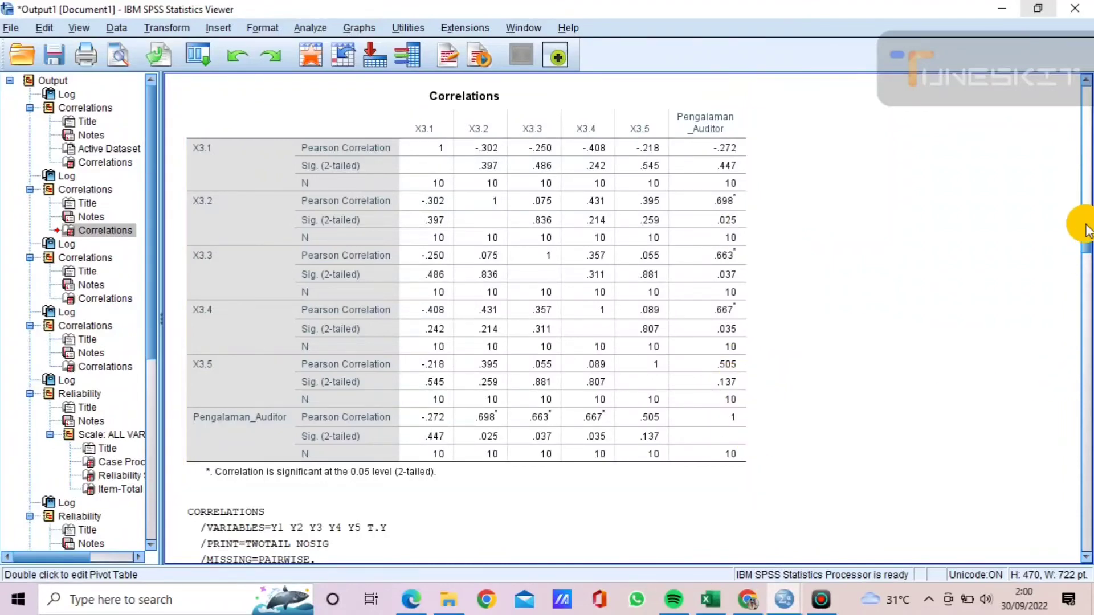
pyautogui.moveTo(1087, 229); pyautogui.dragTo(1087, 325)
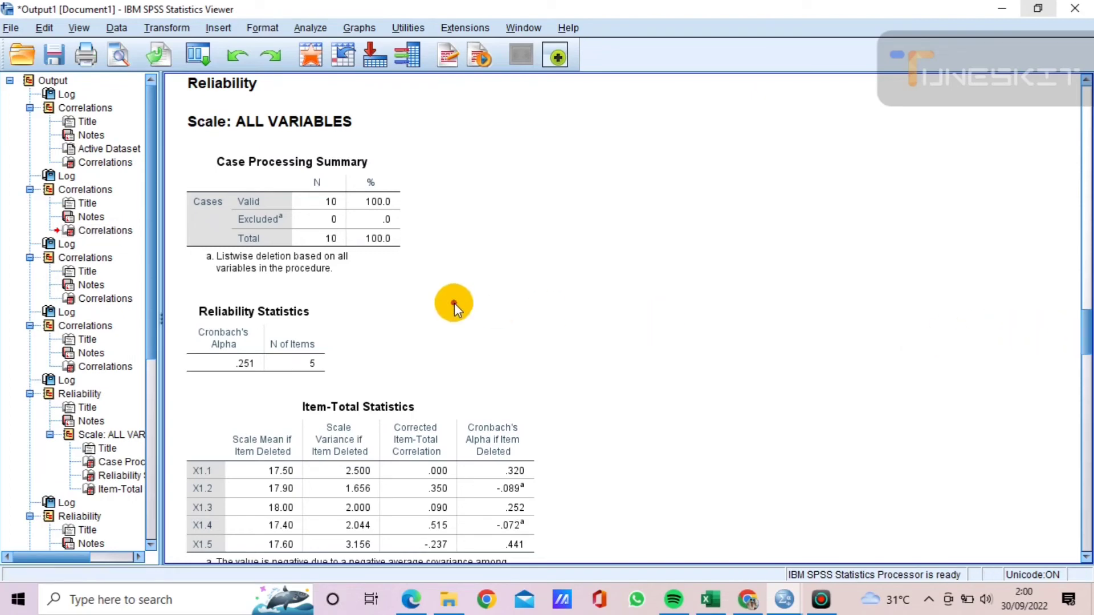
# Step: Examine the Cronbach's Alpha and Item-Total Statistics of the X1 items and move on to the X2 reliability tables
pyautogui.click(244, 310)
pyautogui.scroll(10, 244, 310)
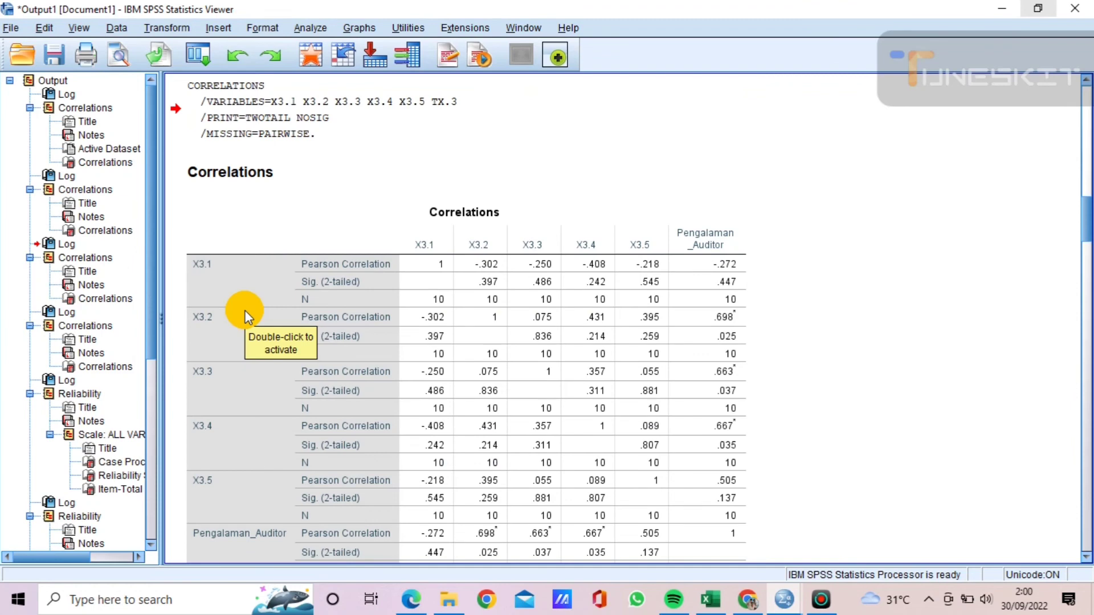
pyautogui.scroll(-10, 245, 310)
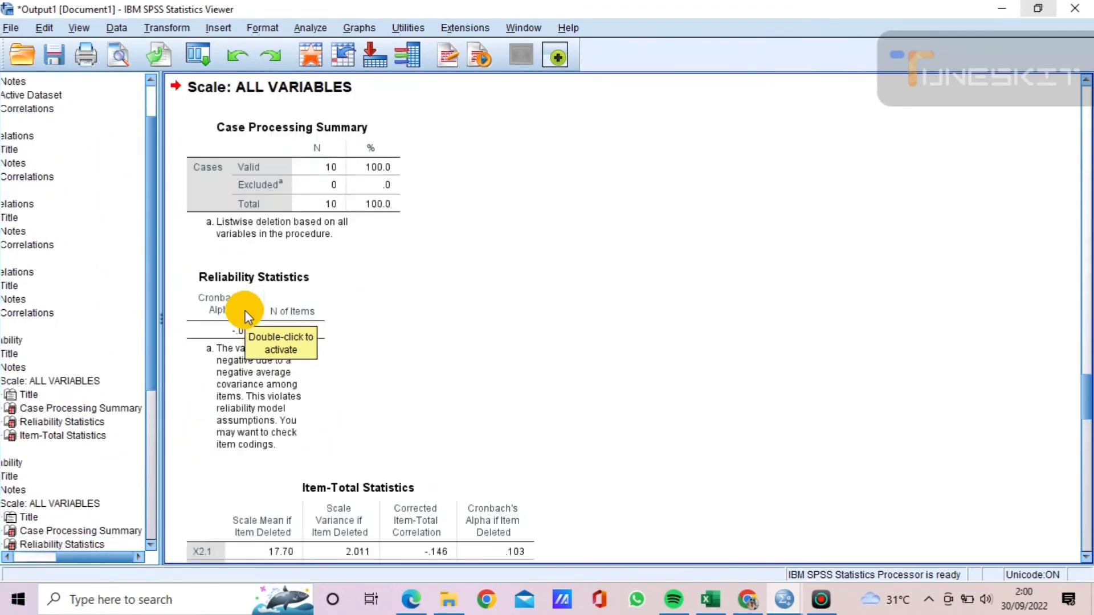
pyautogui.scroll(5, 245, 310)
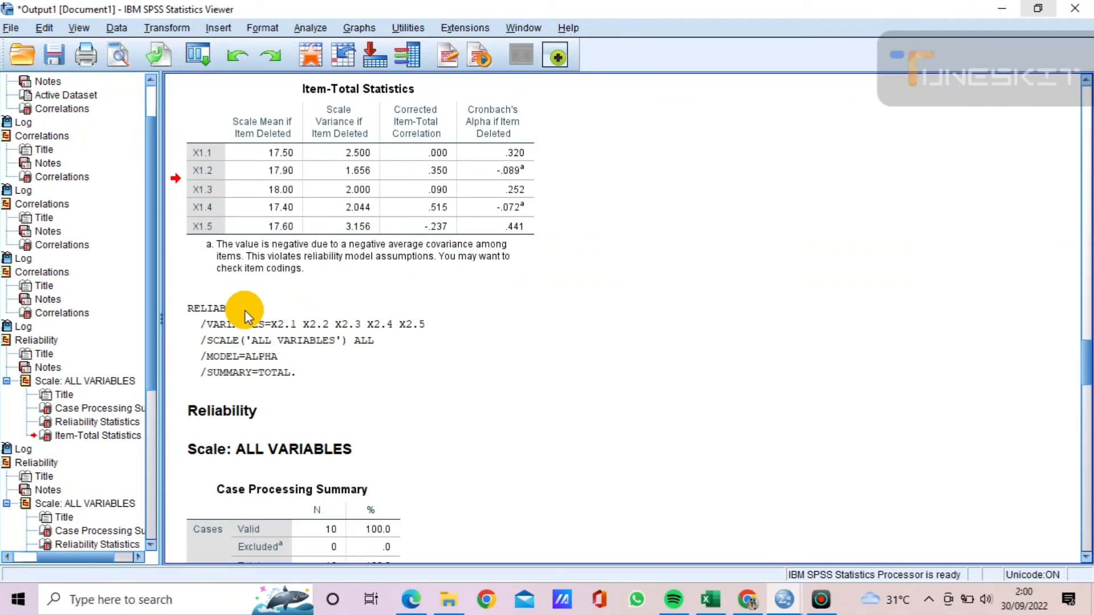
pyautogui.press('Down')
pyautogui.press('Down')
pyautogui.press('Down')
pyautogui.press('Down')
pyautogui.press('Down')
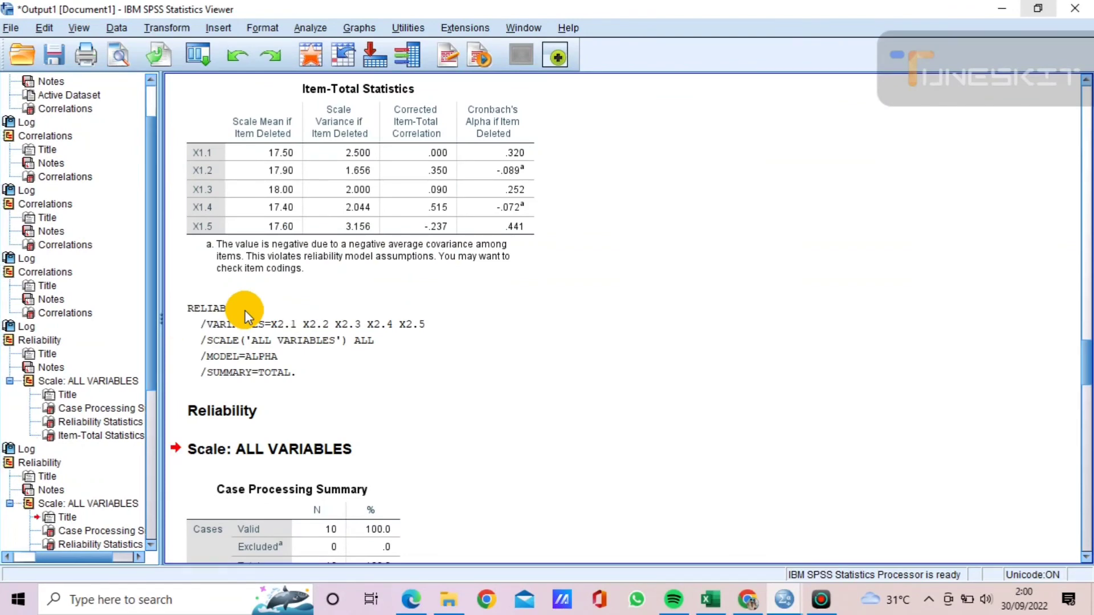
pyautogui.press('Down')
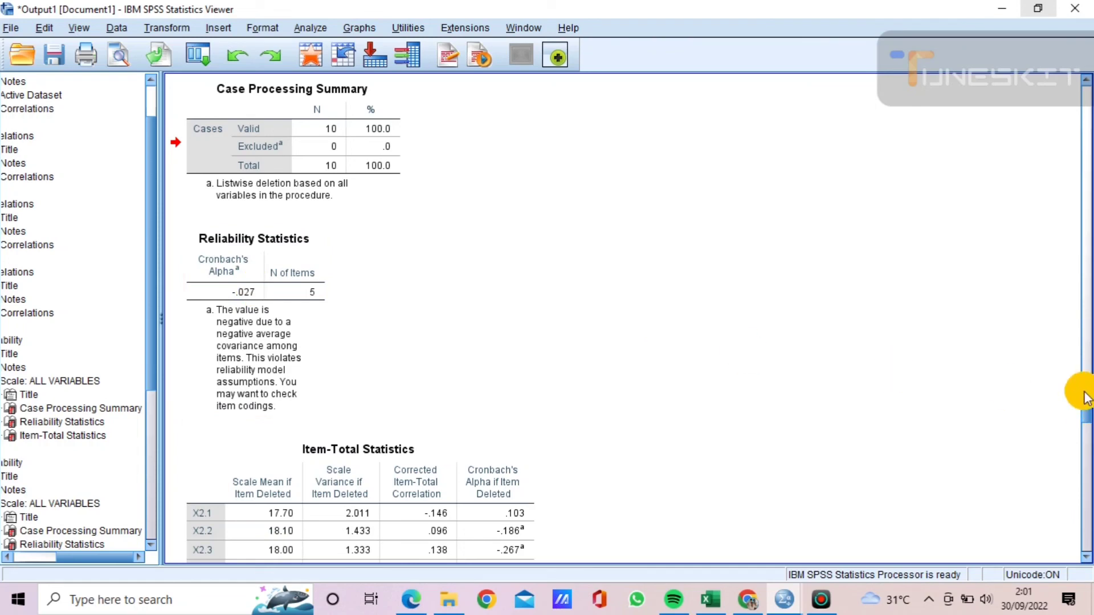
# Step: Examine the Cronbach's Alpha in the Reliability Statistics of the X3 items and of the Y items
pyautogui.moveTo(1085, 399); pyautogui.dragTo(1088, 453)
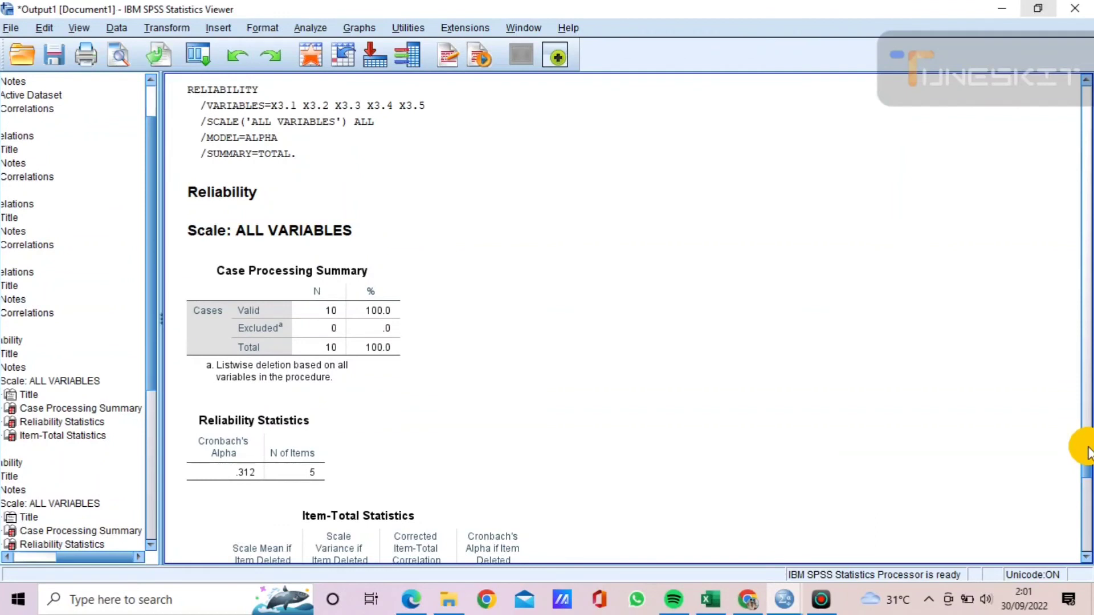
pyautogui.scroll(-3, 1087, 450)
pyautogui.click(232, 402)
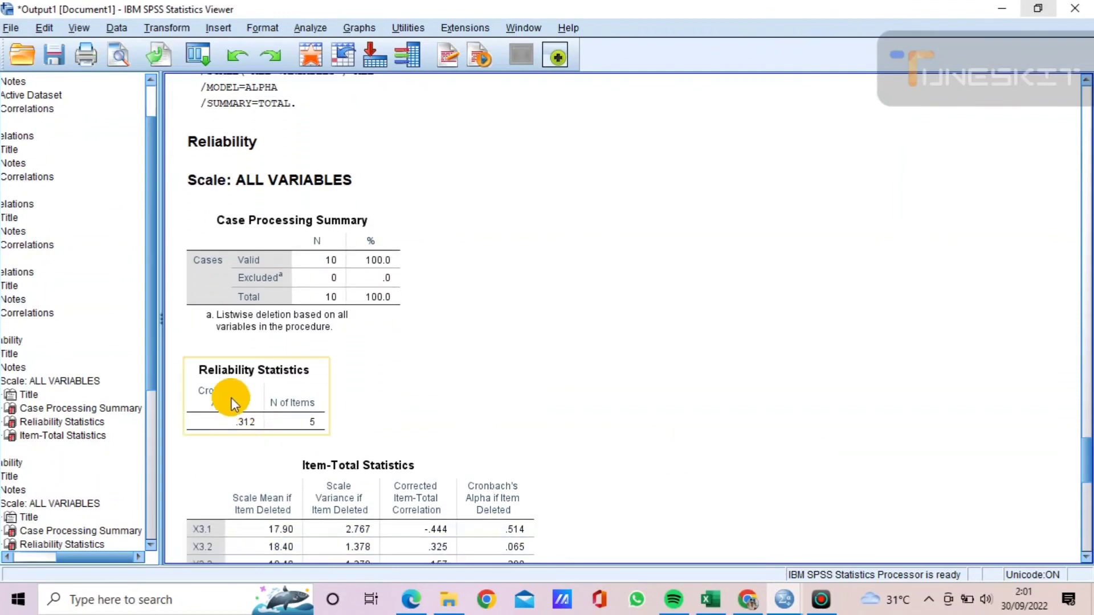
pyautogui.click(643, 440)
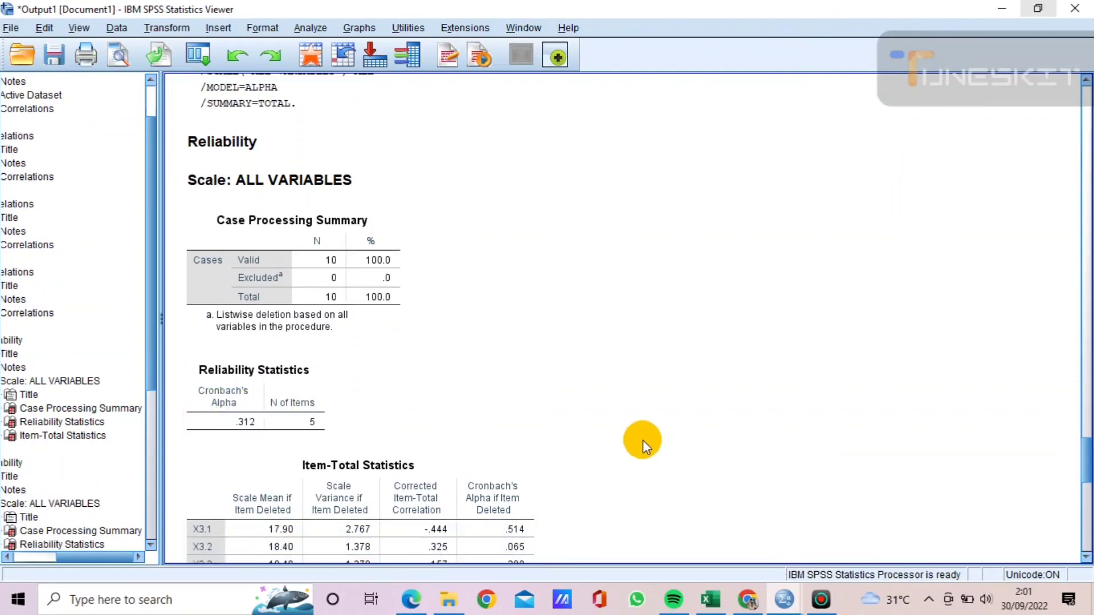
pyautogui.moveTo(1089, 472); pyautogui.dragTo(1090, 563)
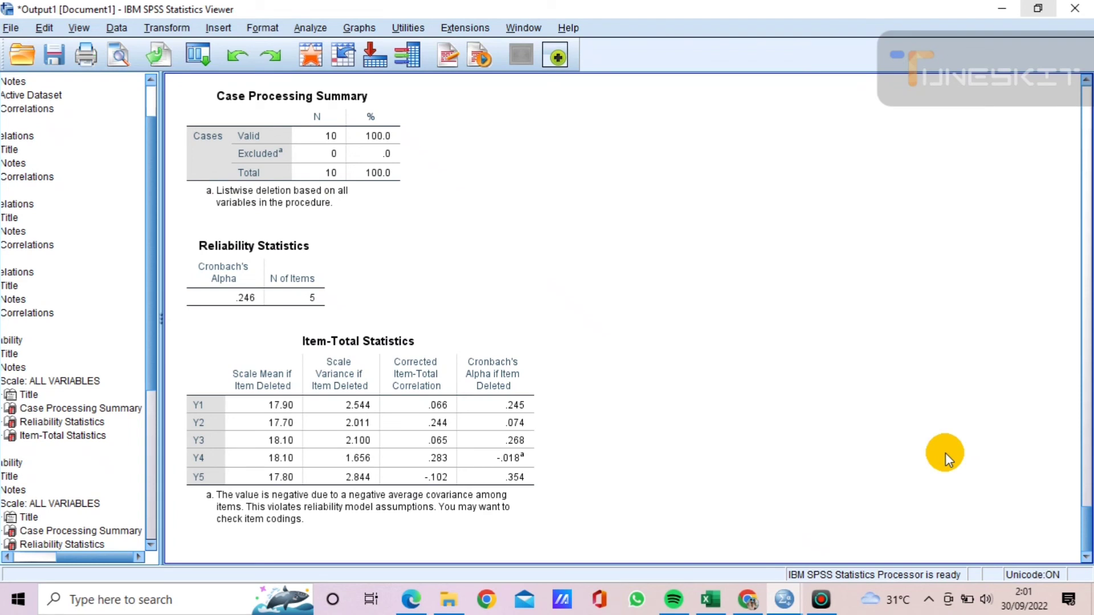
pyautogui.click(822, 608)
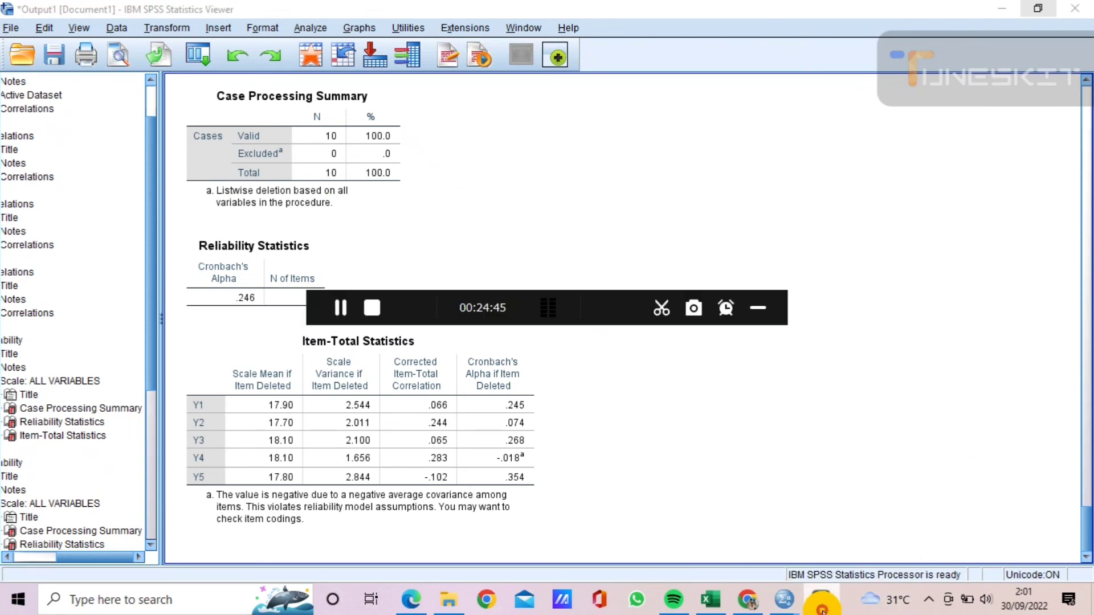